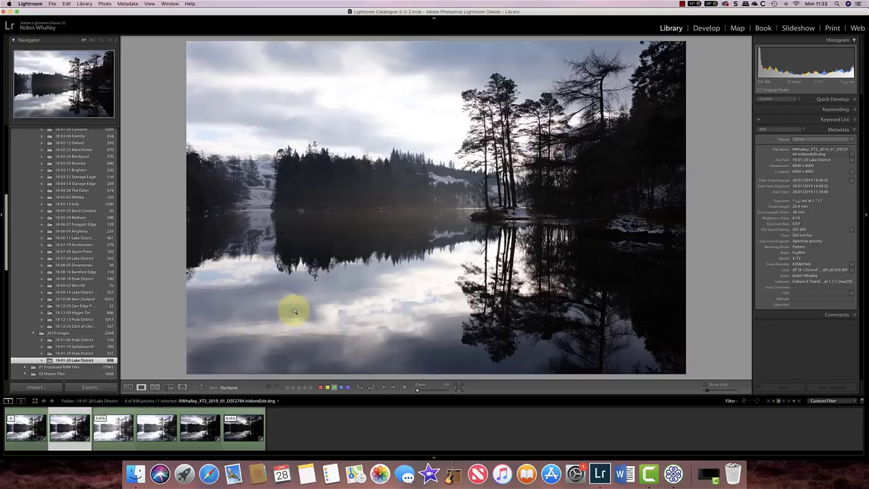
Look through the bracketed lake exposures one by one, comparing their brightness and exposure details.
key(Right)
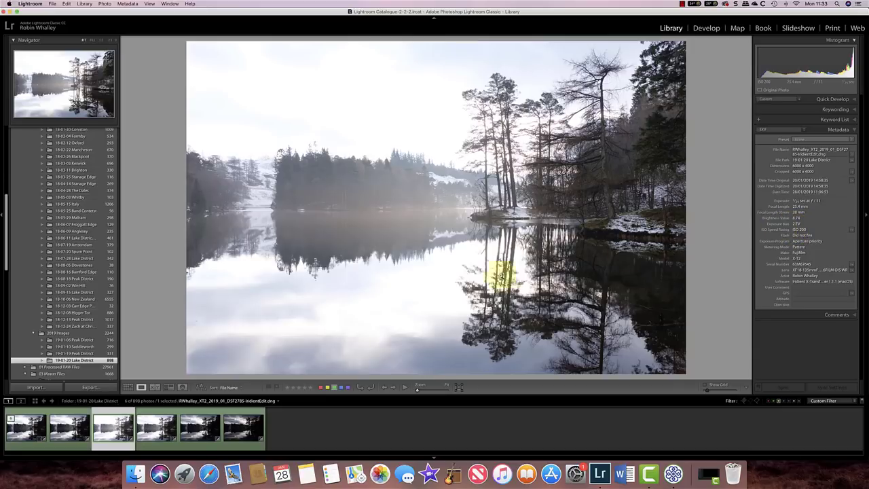
click(170, 427)
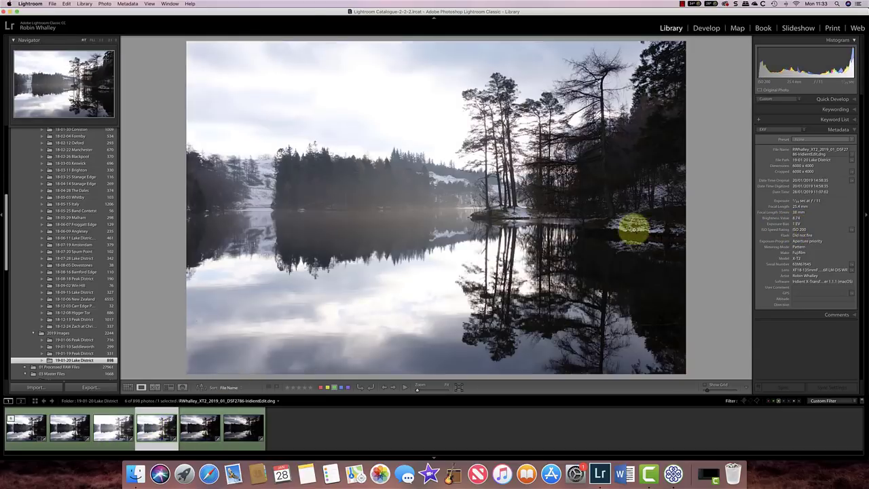
click(197, 429)
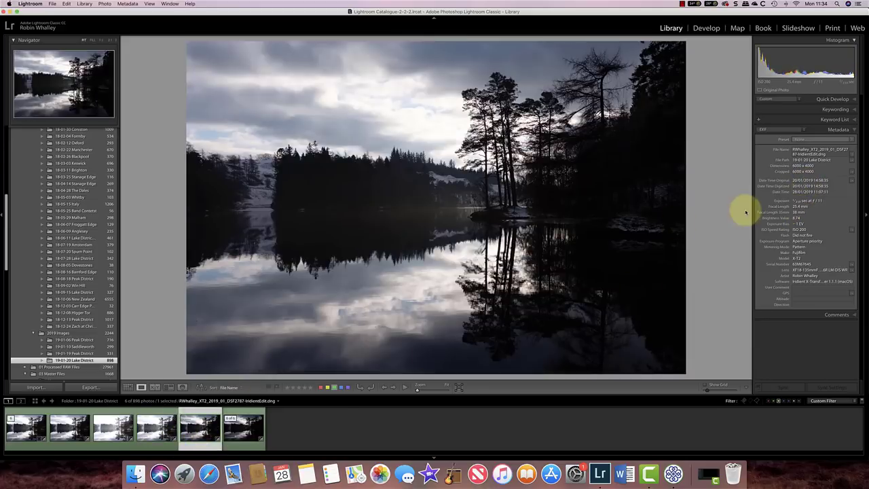
click(256, 432)
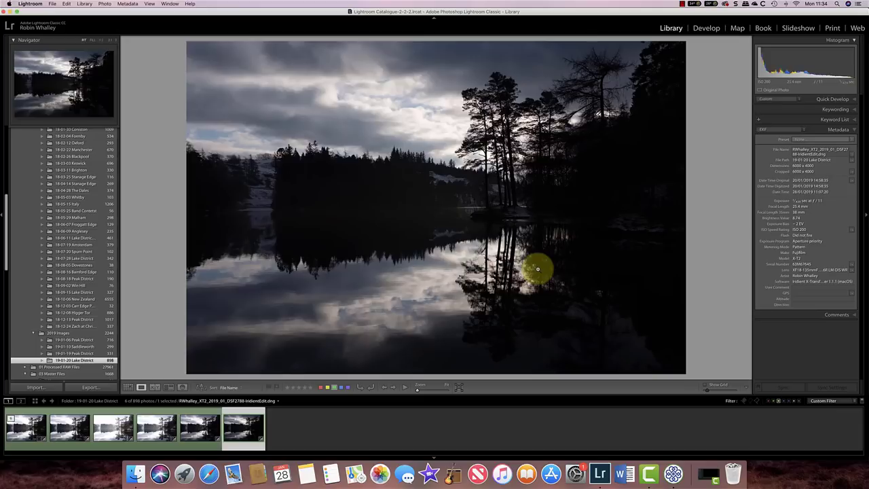
Merge the five bracketed lake exposures into one HDR image with Auto Settings enabled.
click(68, 424)
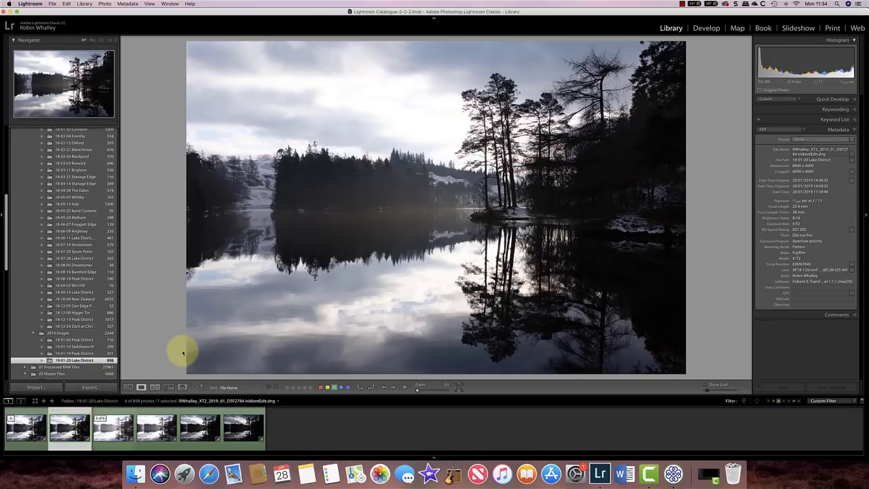
click(245, 430)
shift+click(247, 429)
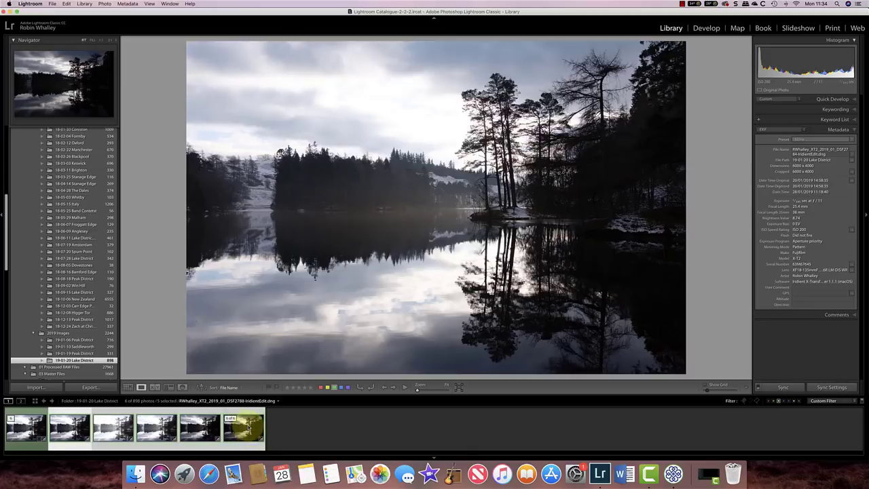
right_click(246, 427)
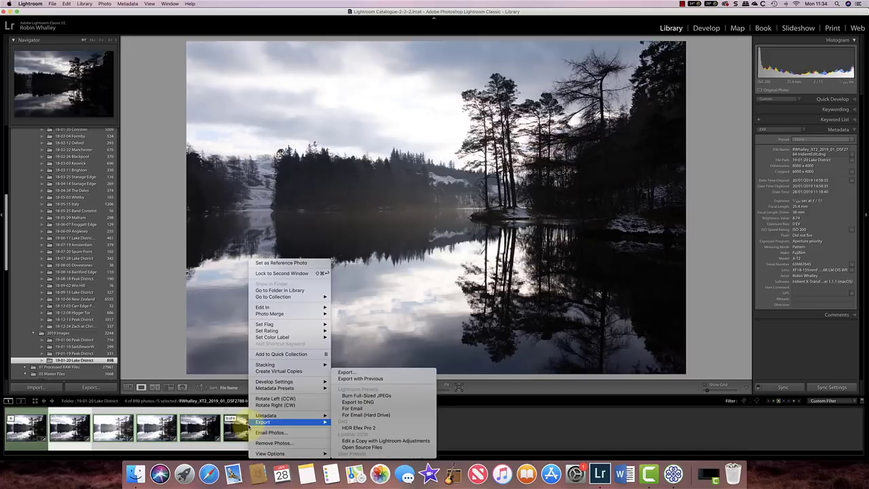
mouse_move(288, 312)
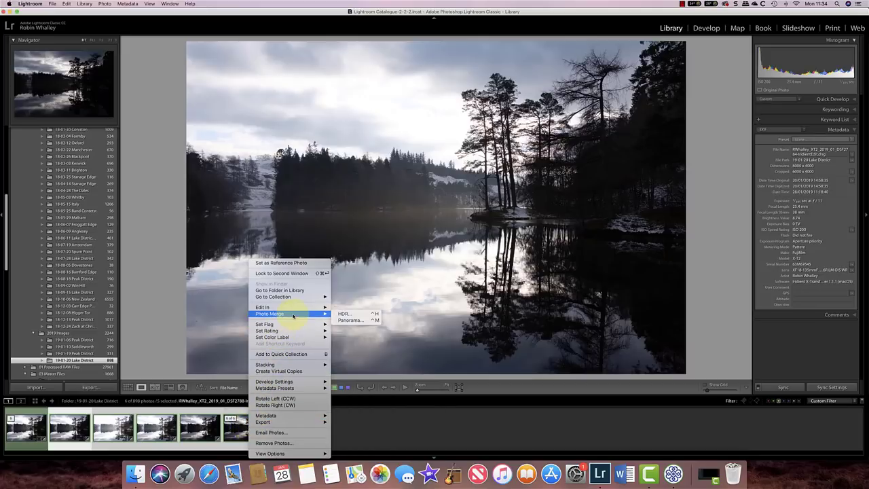
click(345, 315)
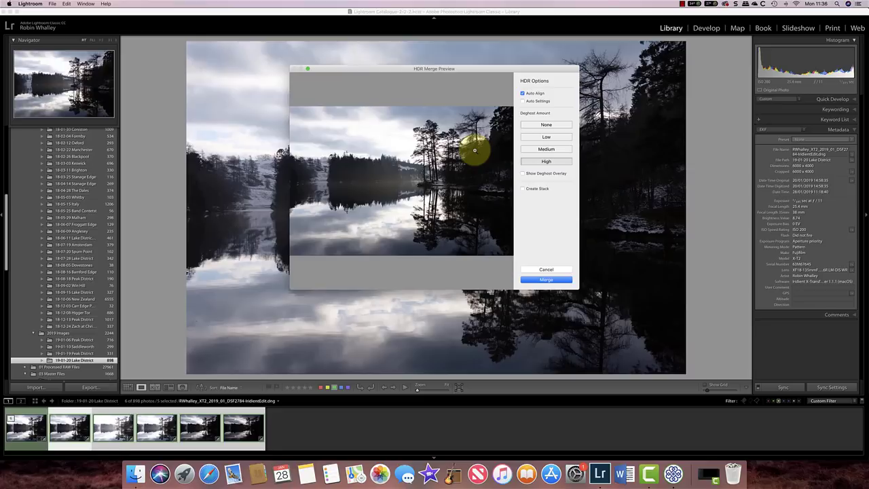
click(523, 101)
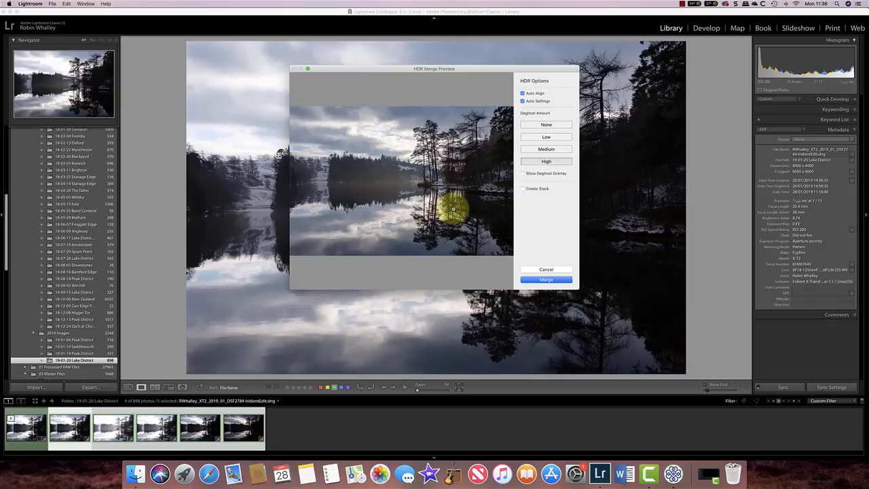
click(546, 279)
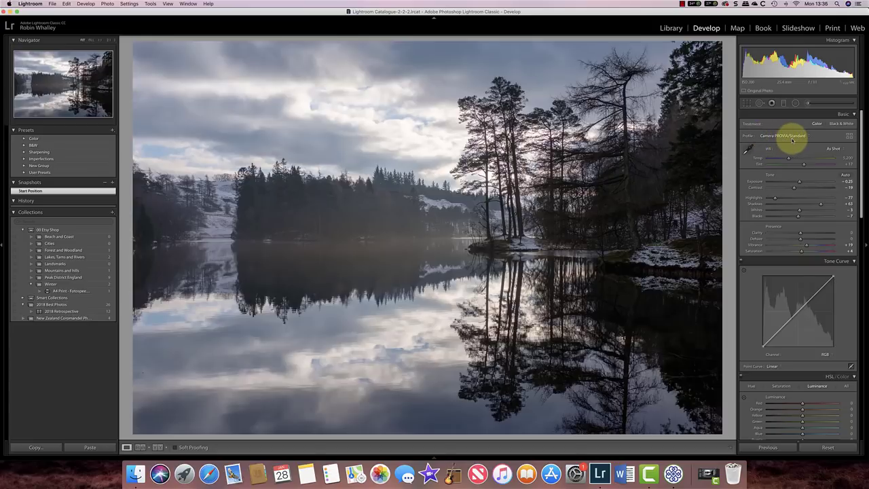
Apply the Adobe Landscape profile to the merged lake image.
click(849, 136)
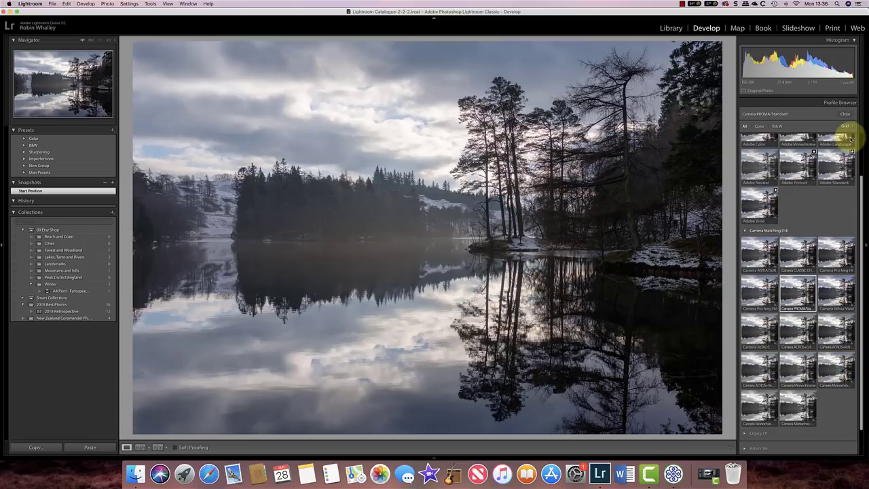
scroll(842, 146, up, 2)
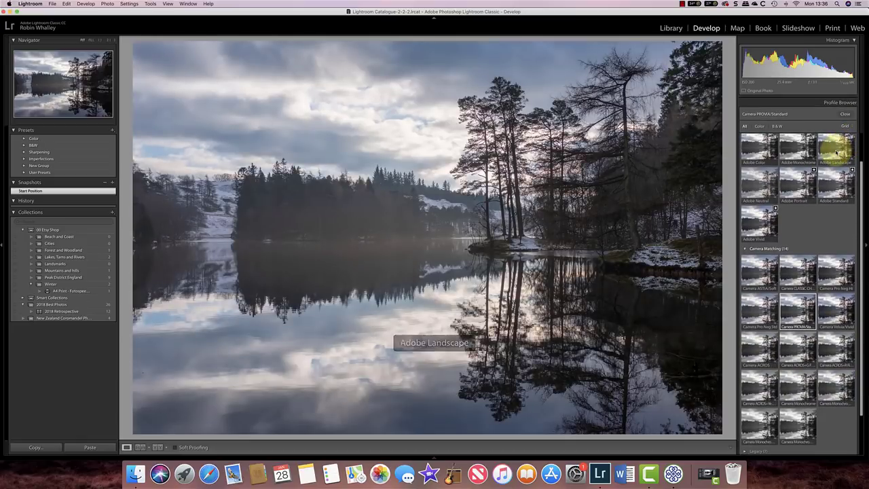
click(836, 152)
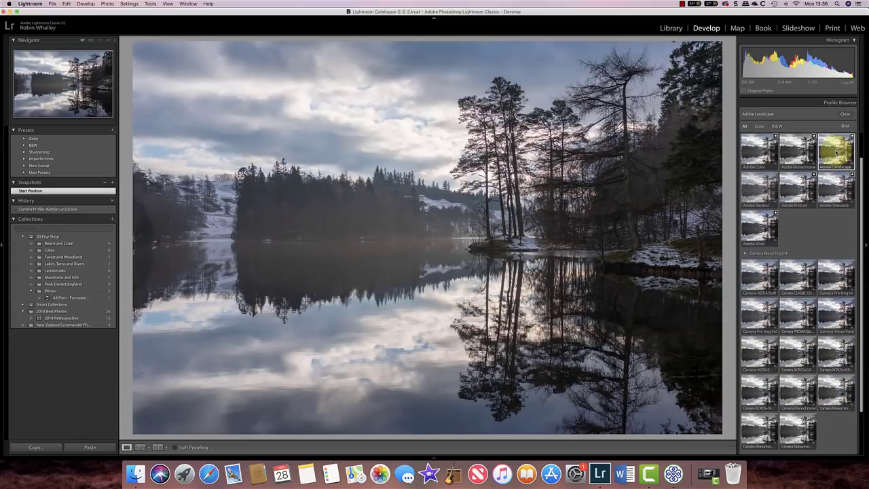
click(845, 114)
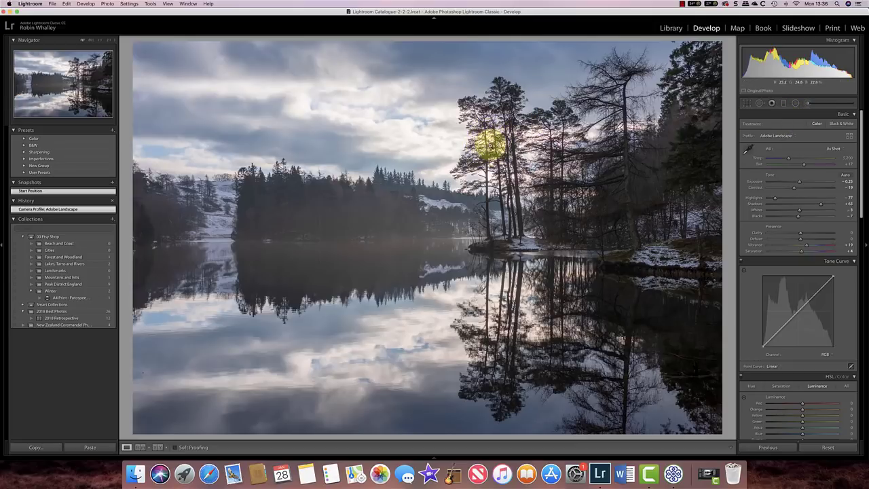
Set the purple defringe amount to 2 in the manual lens corrections, checking the tree branches up close.
click(485, 146)
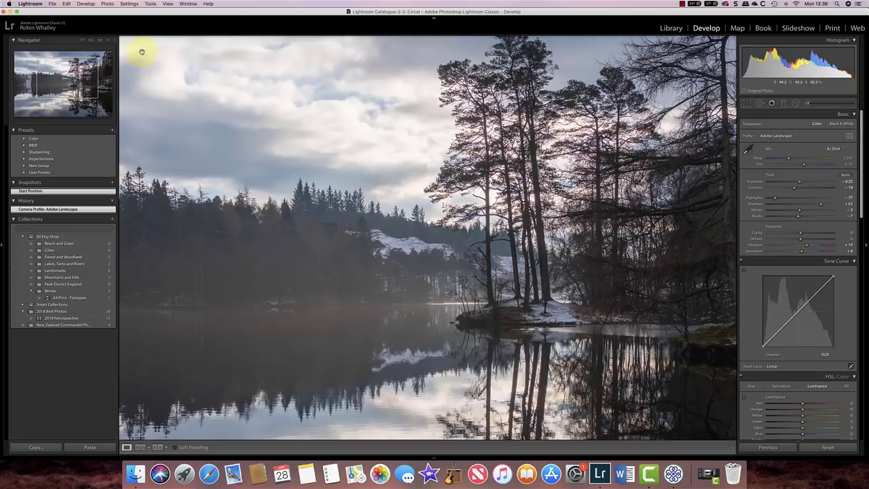
click(107, 39)
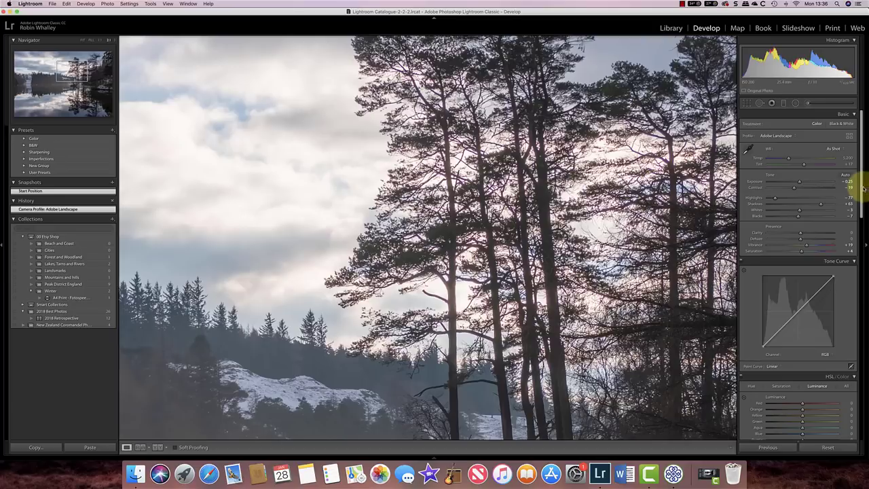
drag(861, 187, 859, 349)
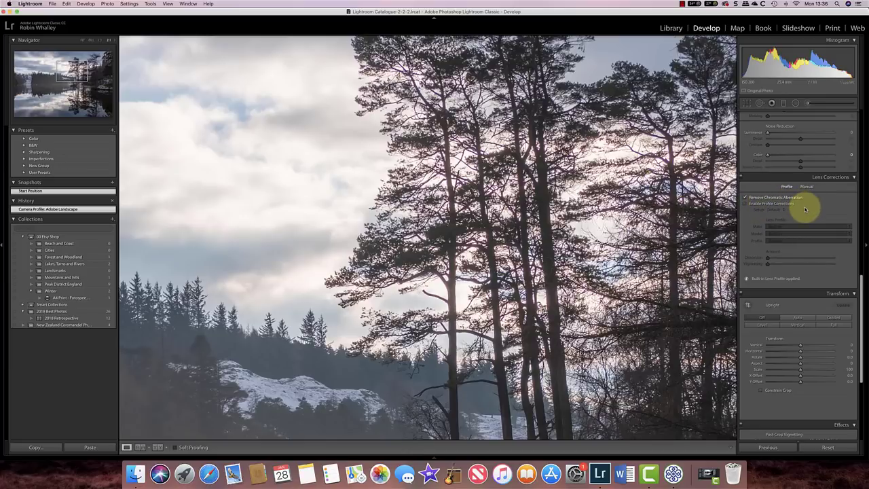
click(807, 186)
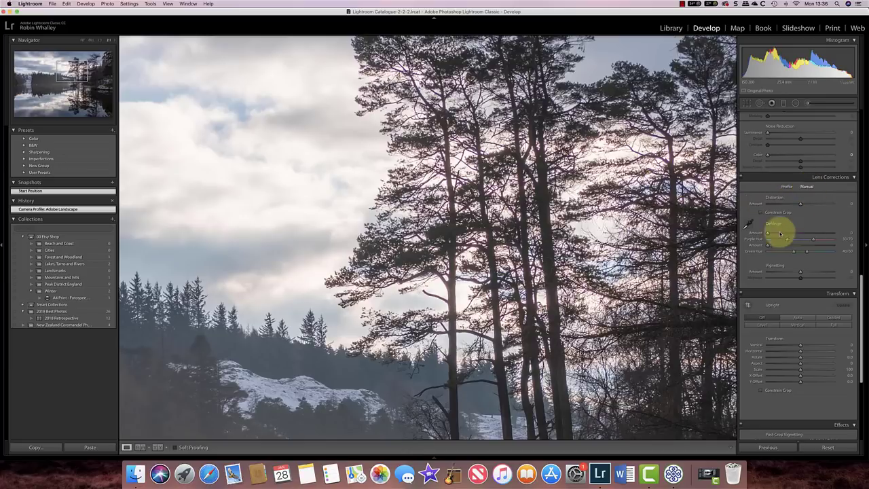
drag(767, 232, 773, 234)
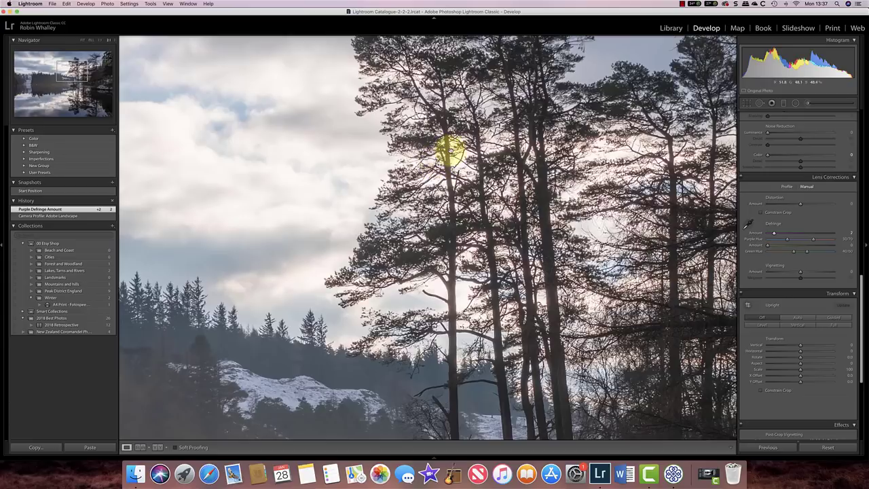
click(101, 40)
drag(320, 221, 395, 125)
click(395, 126)
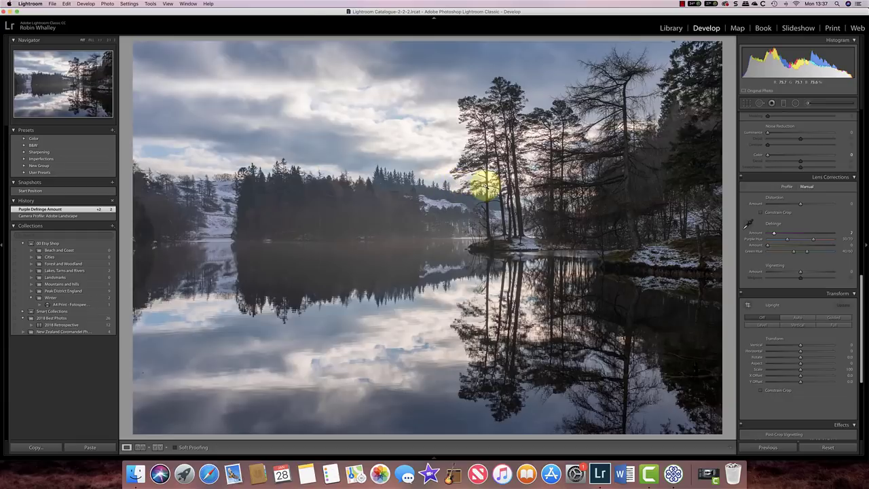
Warm the image by setting the white balance temperature to 5,722.
drag(860, 319, 850, 136)
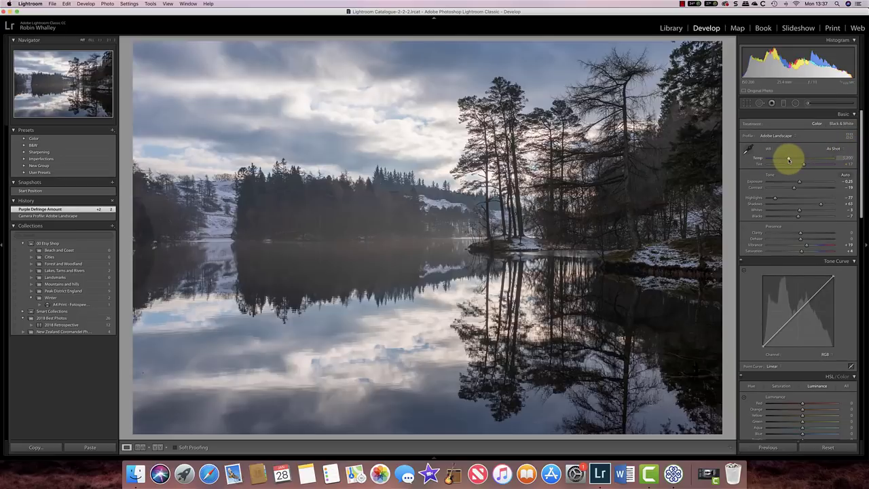
drag(789, 159, 792, 160)
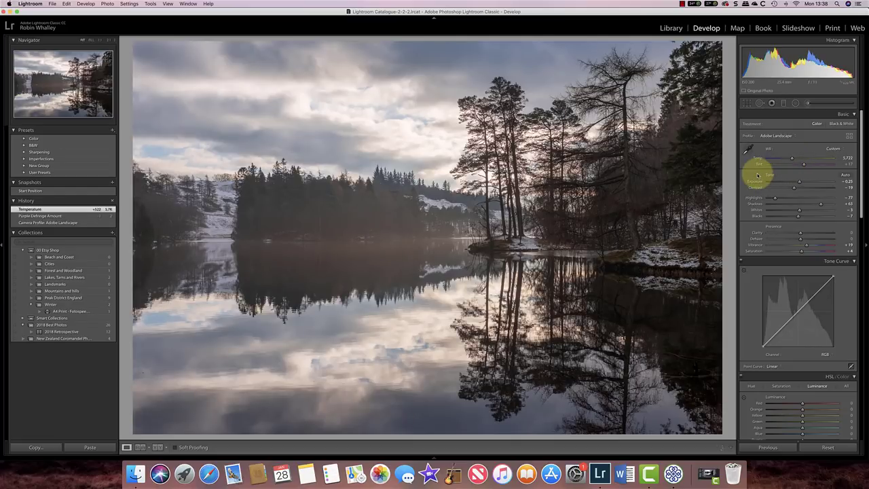
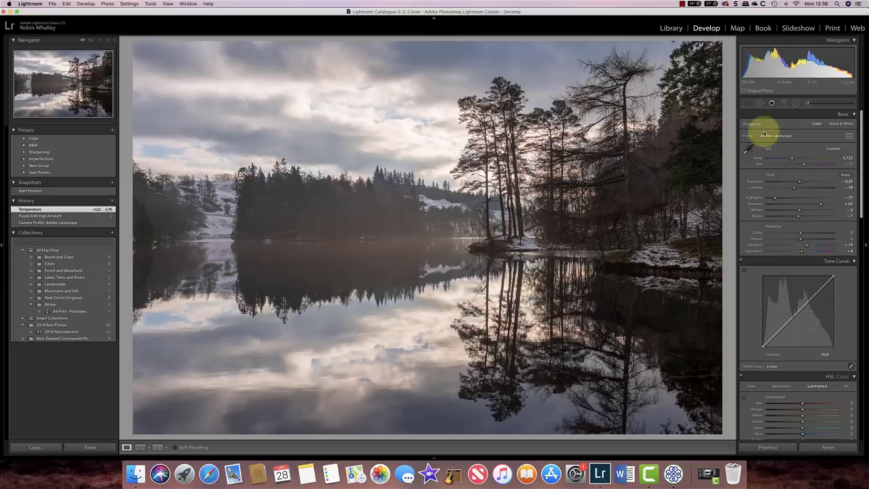
Add a graduated filter covering the sky down to the far shoreline and show its mask overlay.
click(783, 103)
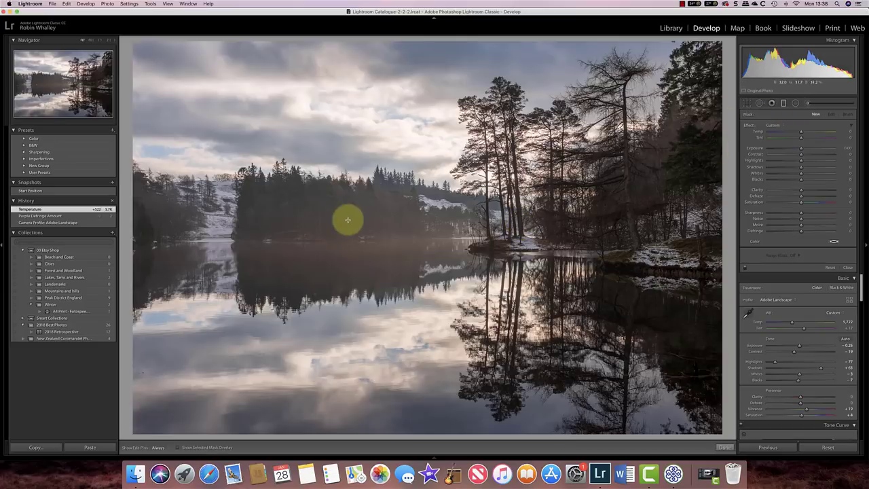
drag(387, 210, 396, 250)
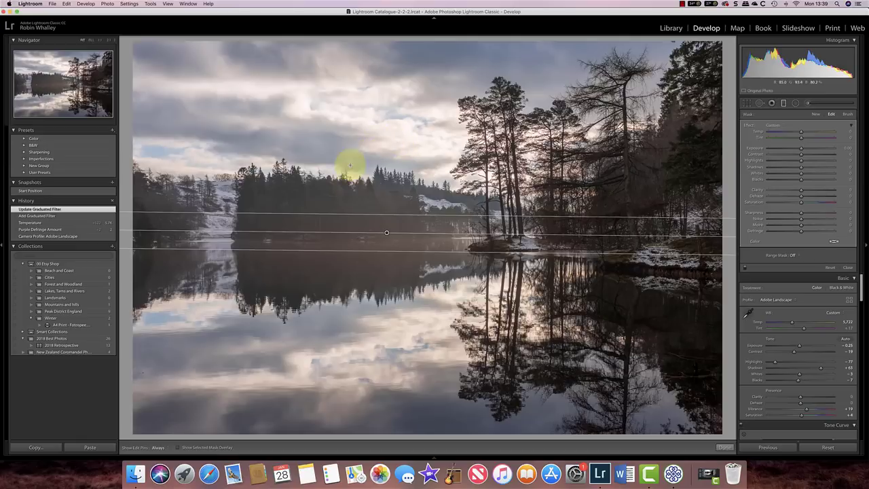
click(178, 448)
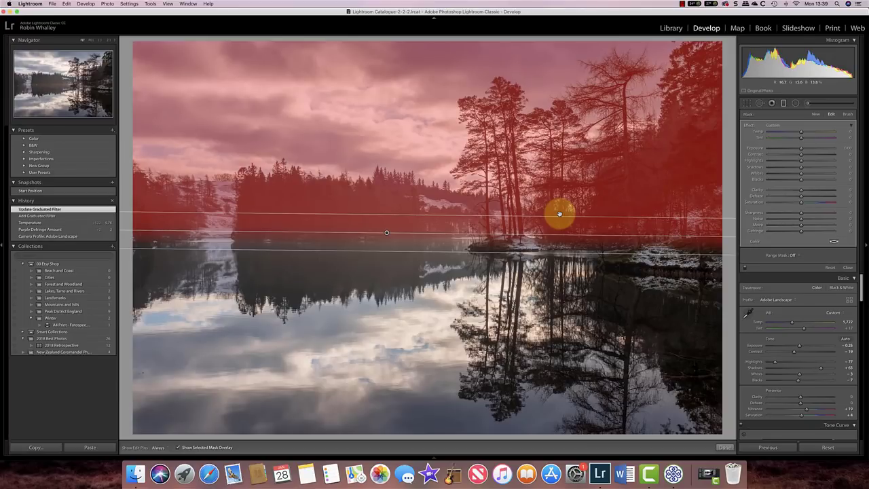
Set up the eraser brush for the graduated filter's mask with Auto Mask on and a brush size of 74.
click(848, 114)
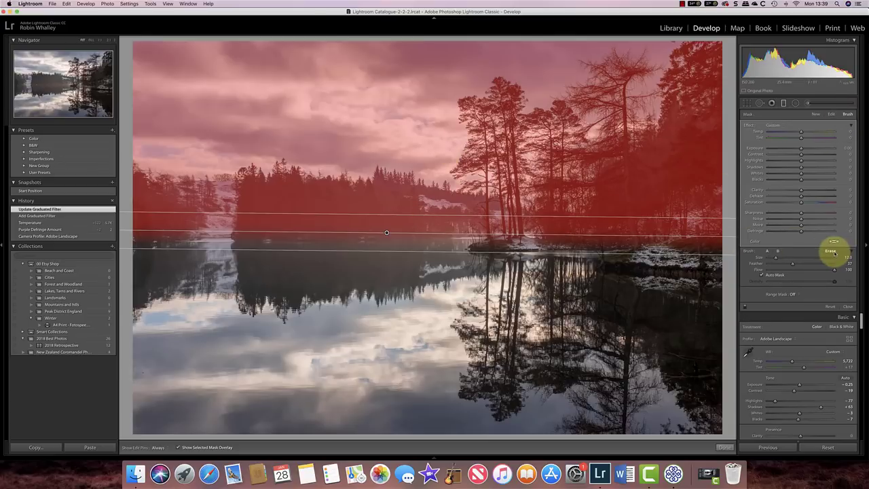
click(832, 251)
click(763, 275)
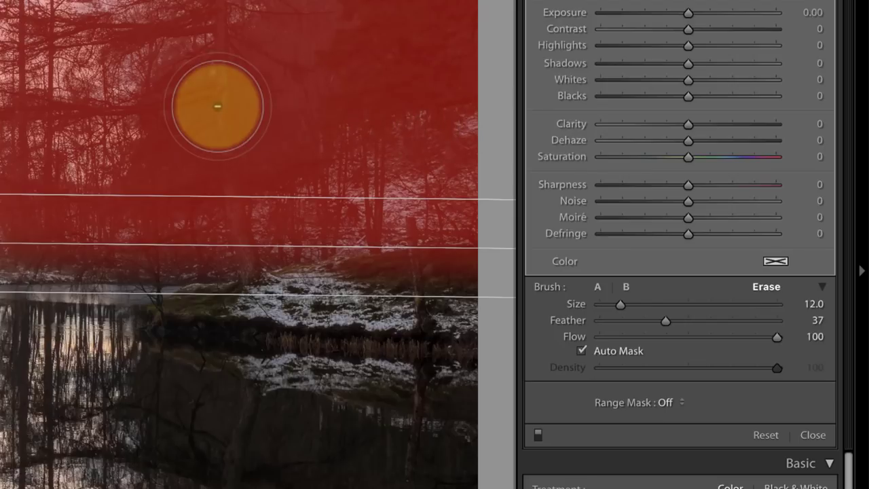
key(bracketright)
key(bracketright)
key(bracketright)
key(bracketright)
key(bracketright)
key(bracketright)
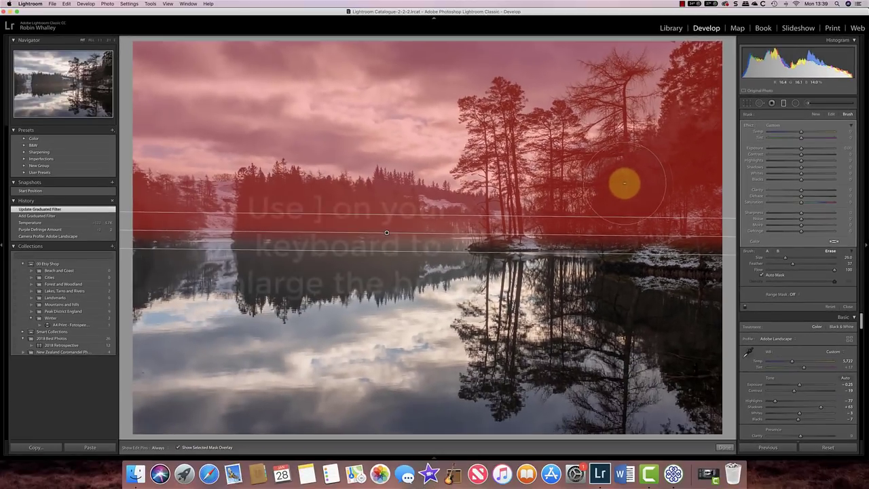
key(bracketright)
key(bracketright)
key(bracketright)
key(bracketright)
key(bracketright)
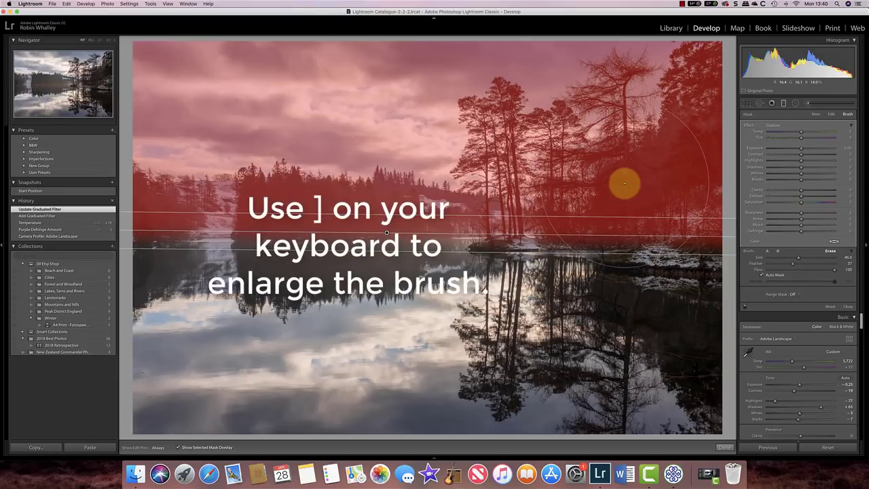
key(bracketright)
key(bracketright)
key(bracketright)
key(bracketright)
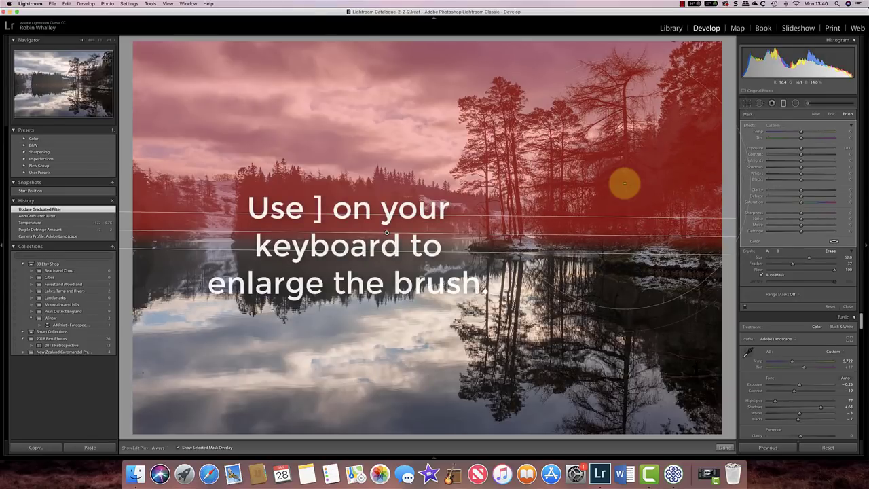
key(bracketright)
key(bracketright)
key(bracketright)
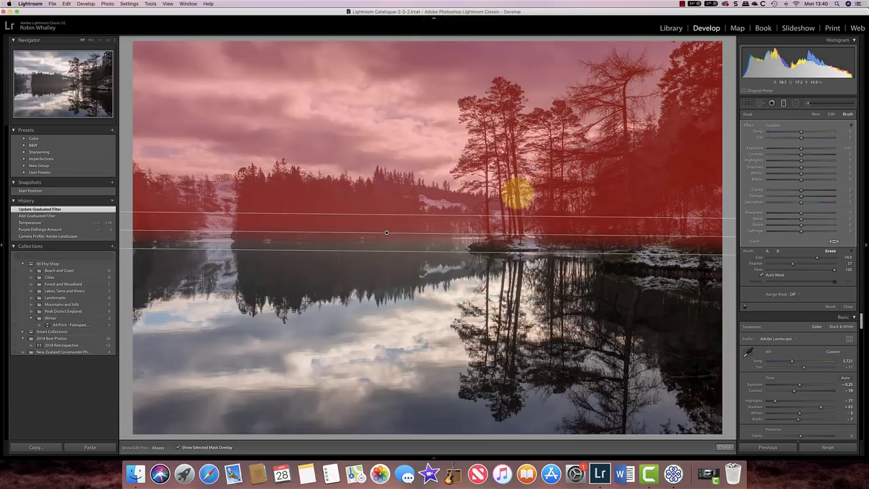
Erase the graduated filter's mask from the trees on the near bank and the wooded far shoreline, keeping it on the sky.
click(517, 195)
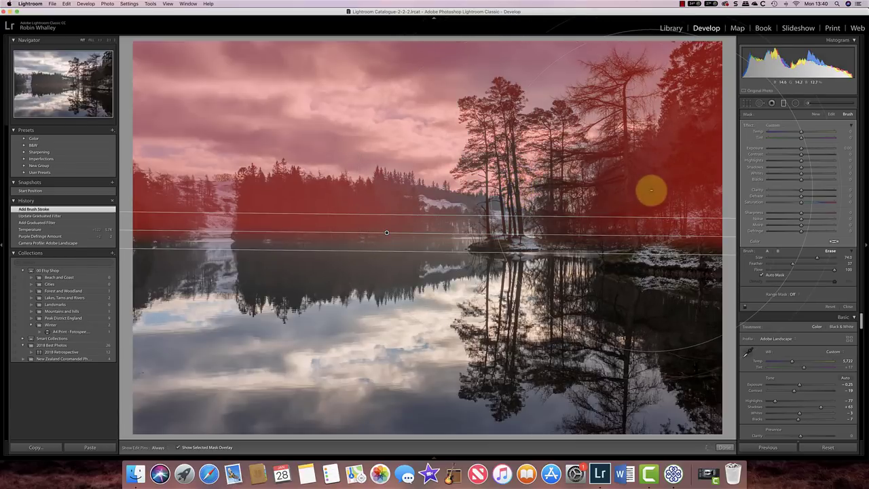
click(650, 190)
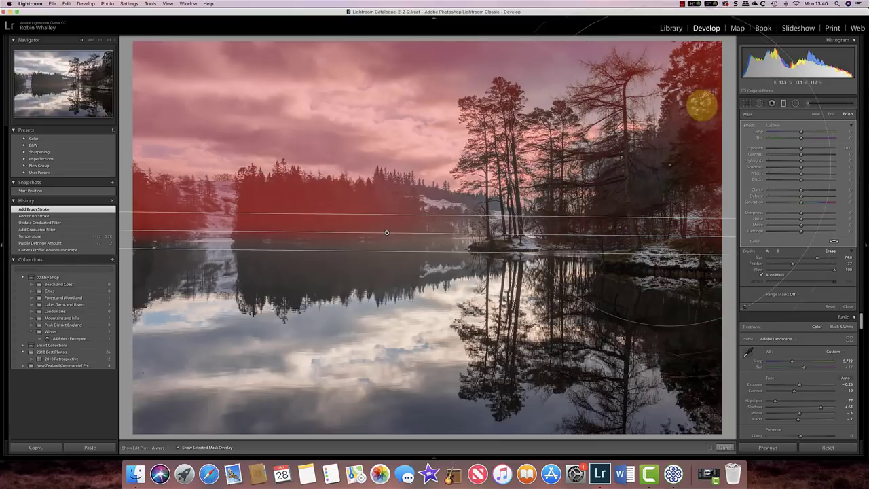
click(708, 111)
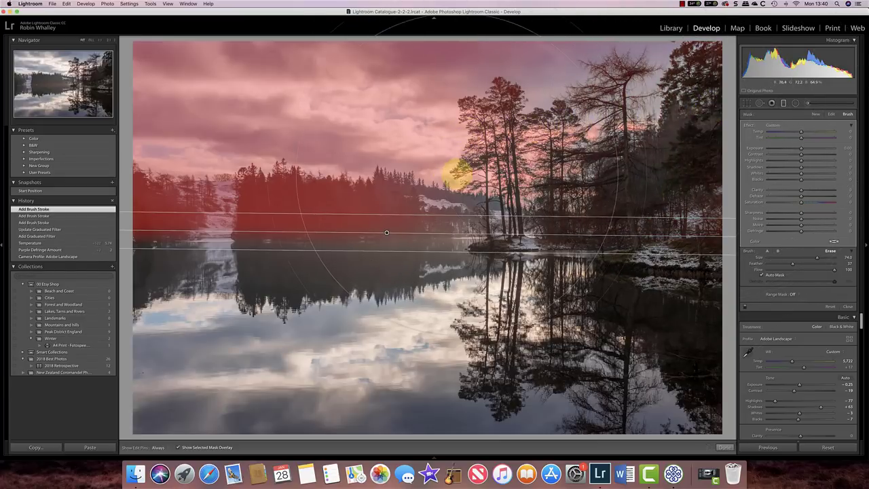
mouse_move(320, 211)
mouse_down()
mouse_move(305, 204)
mouse_move(368, 208)
mouse_up()
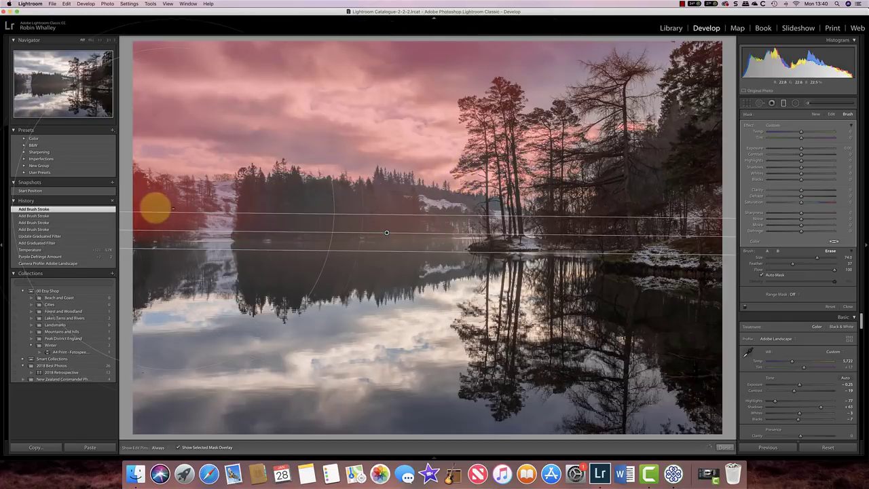
drag(153, 206, 339, 224)
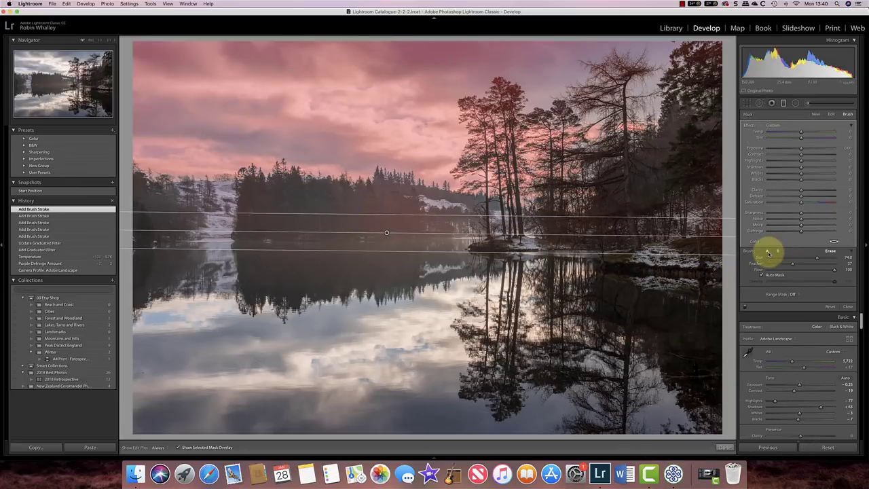
Hide the mask overlay and set the graduated filter's highlights to -60, contrast to -19 and exposure to -0.12.
click(768, 252)
click(176, 448)
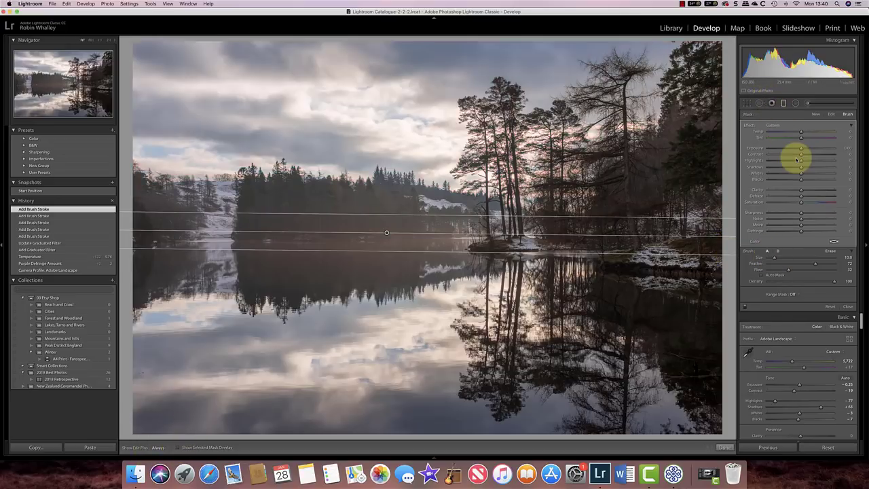
mouse_move(801, 161)
mouse_down()
mouse_move(779, 162)
mouse_move(800, 149)
mouse_up()
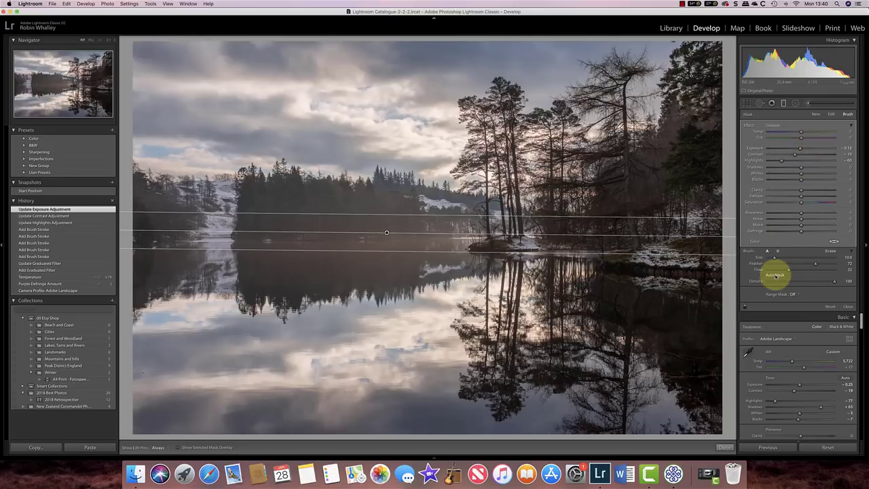
Limit the graduated filter with a luminance range mask of 63/100, compare the image without the filter, and finish the filter.
click(792, 295)
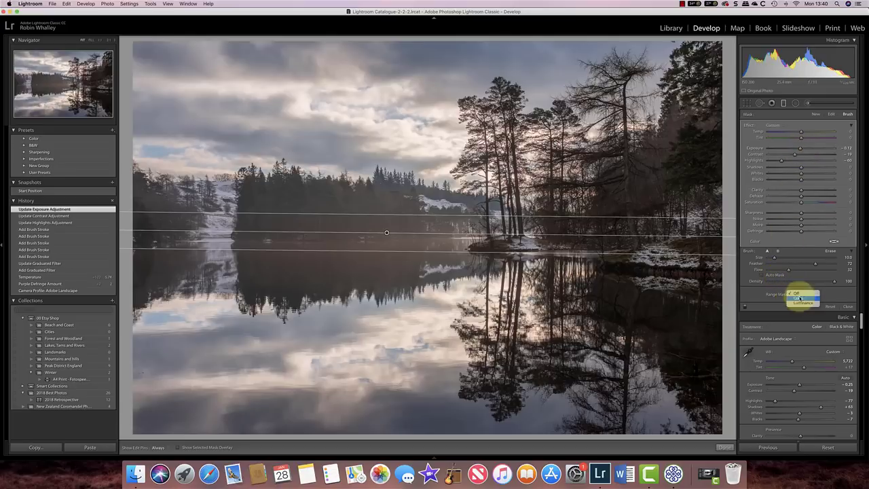
click(804, 303)
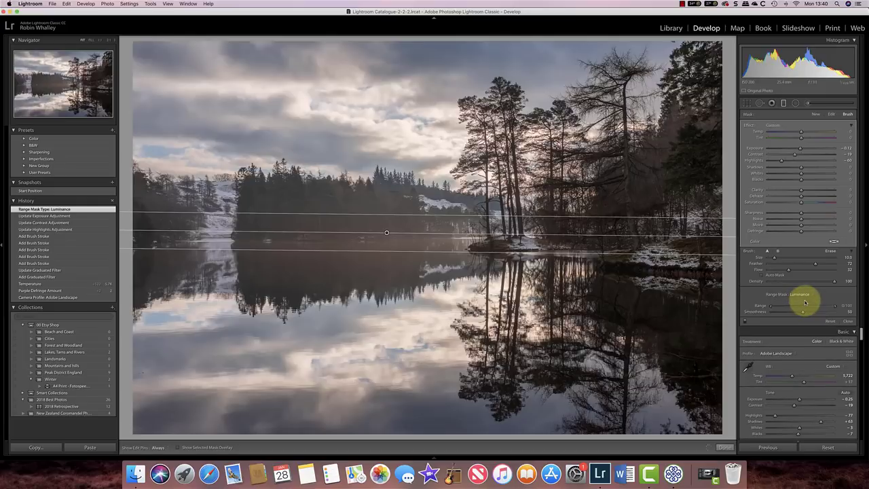
drag(772, 307, 812, 309)
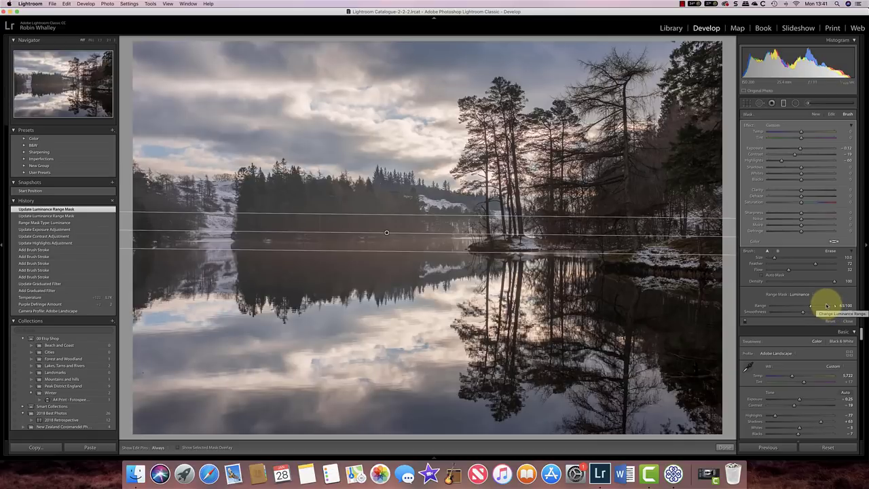
click(746, 324)
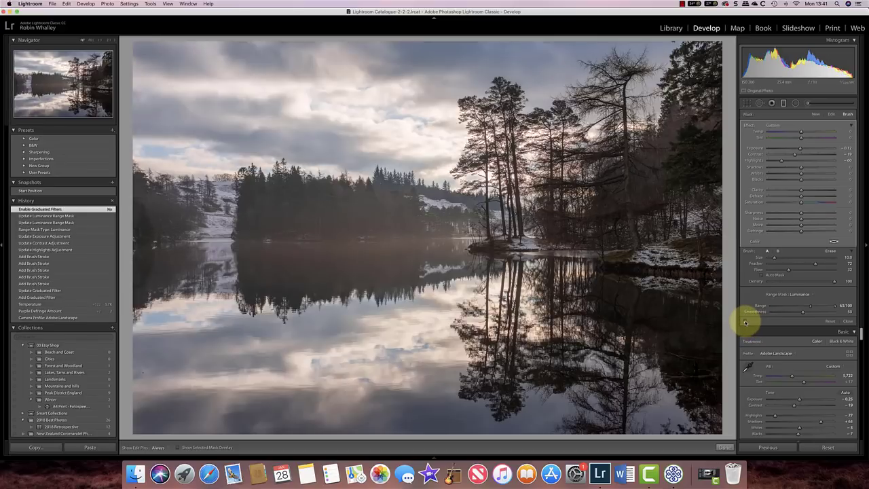
click(746, 322)
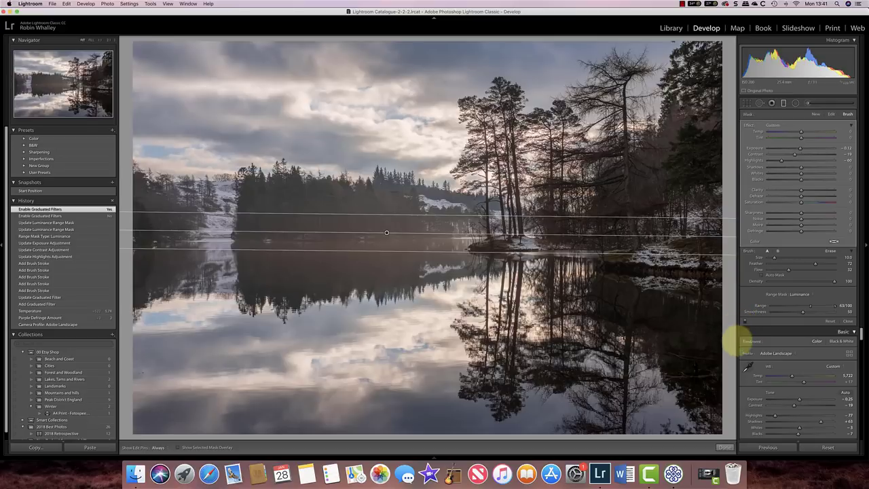
click(724, 447)
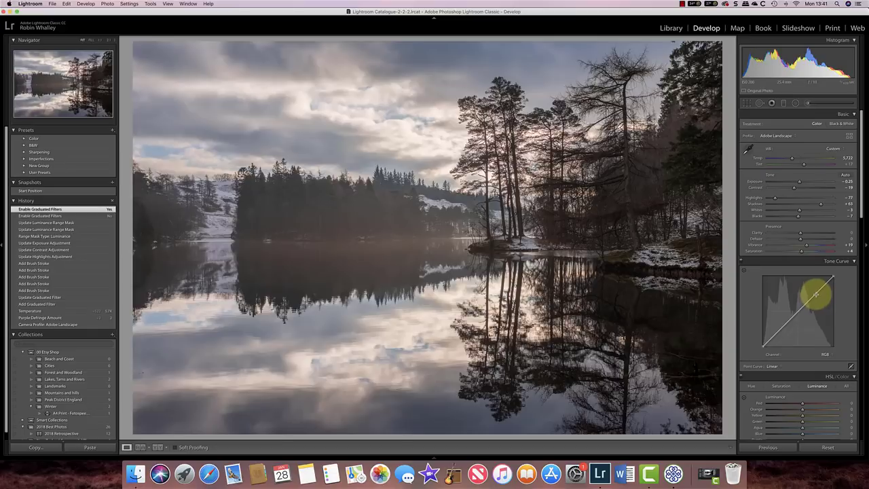
Reshape the tone curve with two points, slightly lowering the highlights and lifting the shadows.
drag(814, 292, 819, 296)
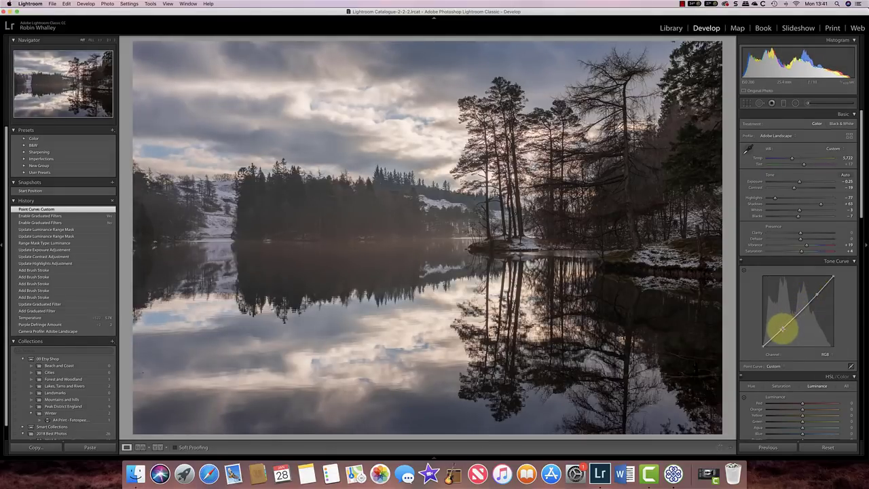
drag(778, 326, 779, 329)
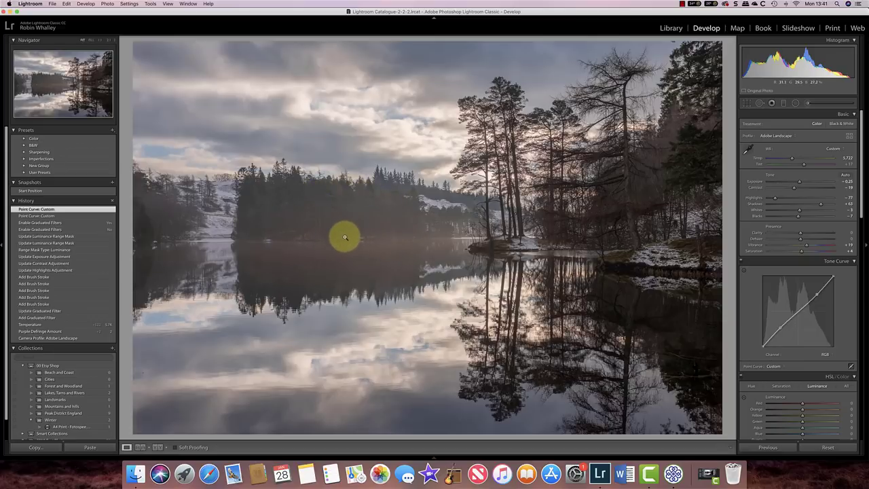
Examine the detail in the bankside trees and the misty far shoreline up close.
click(631, 217)
drag(630, 216, 579, 258)
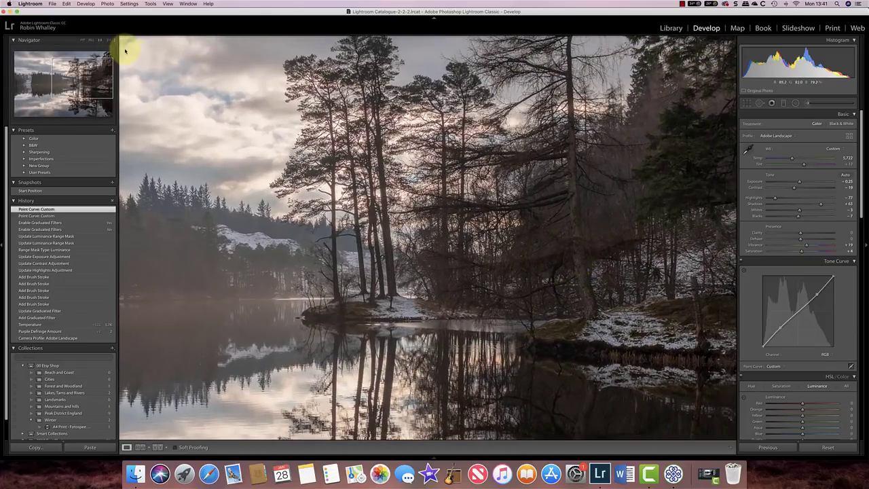
key(super+equal)
key(super+equal)
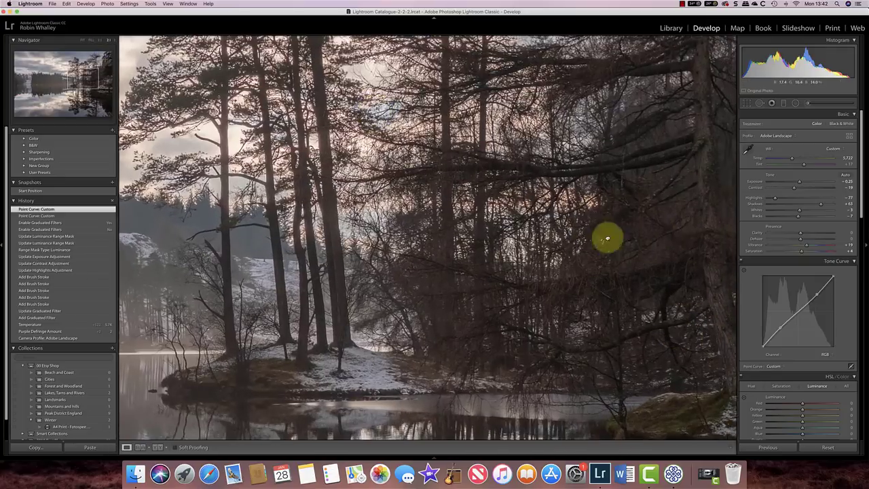
key(super+equal)
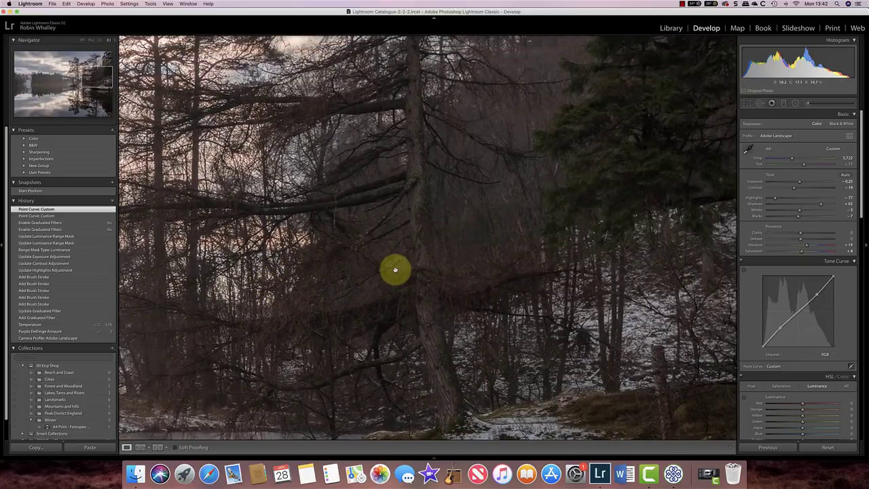
click(395, 270)
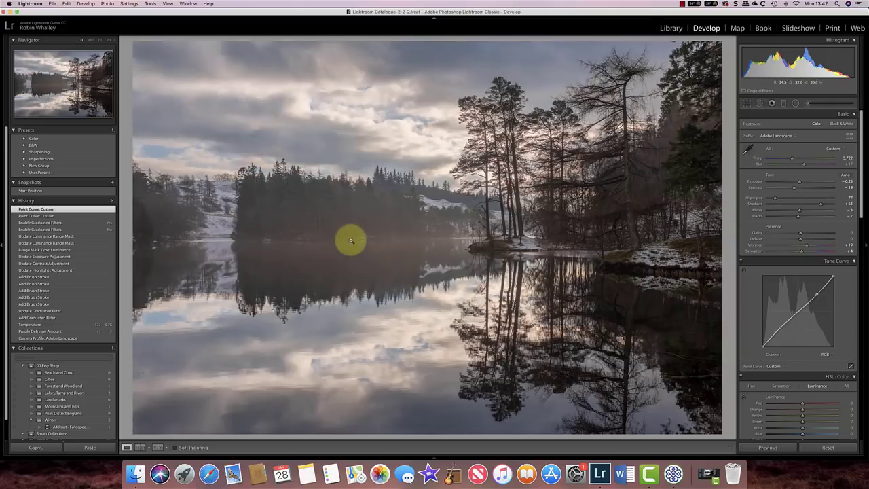
click(315, 216)
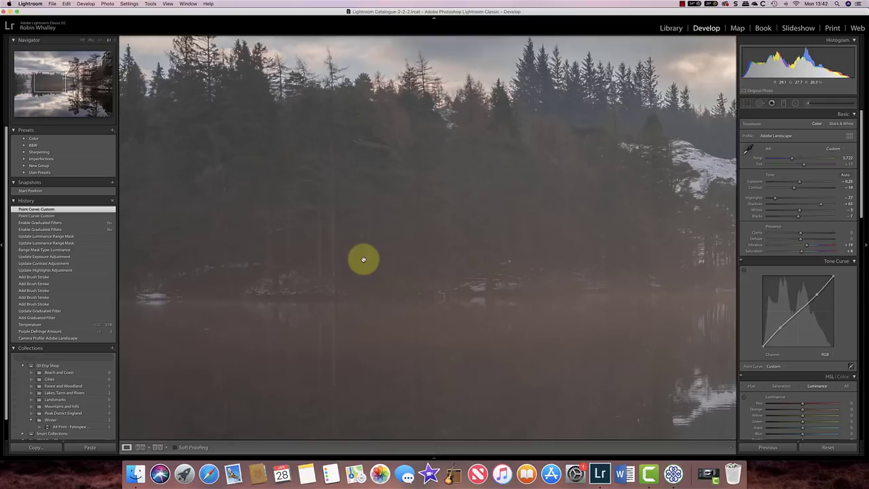
click(364, 259)
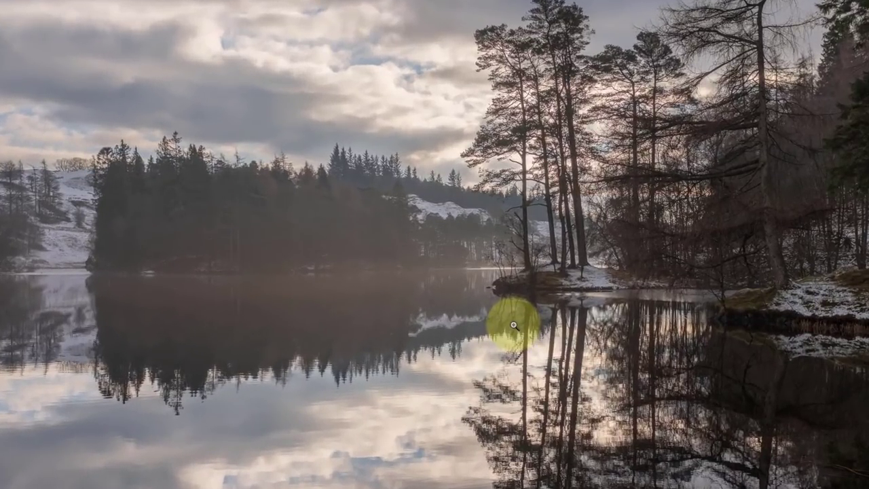
Open the adjusted lake image in Adobe Photoshop CC 2018 for further editing.
right_click(417, 291)
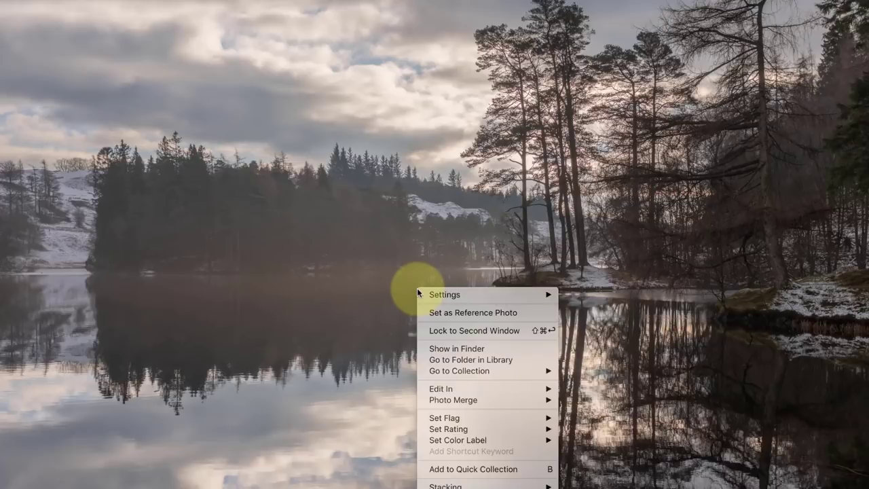
mouse_move(430, 387)
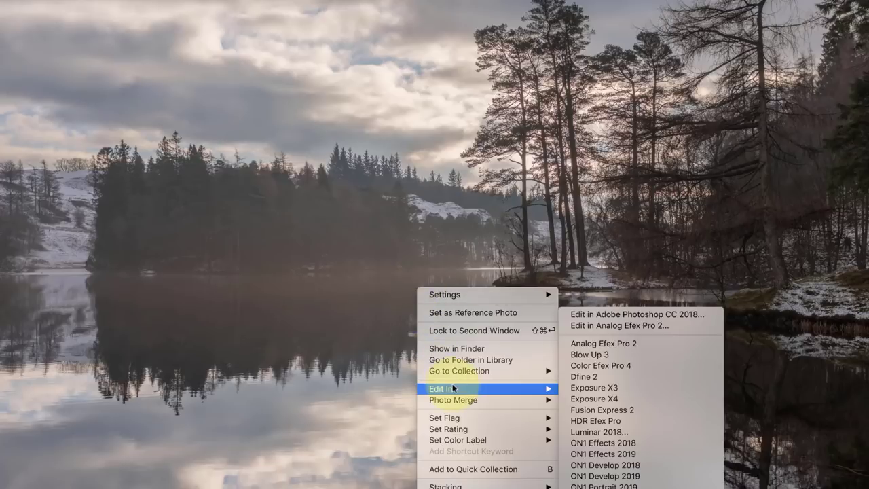
click(650, 315)
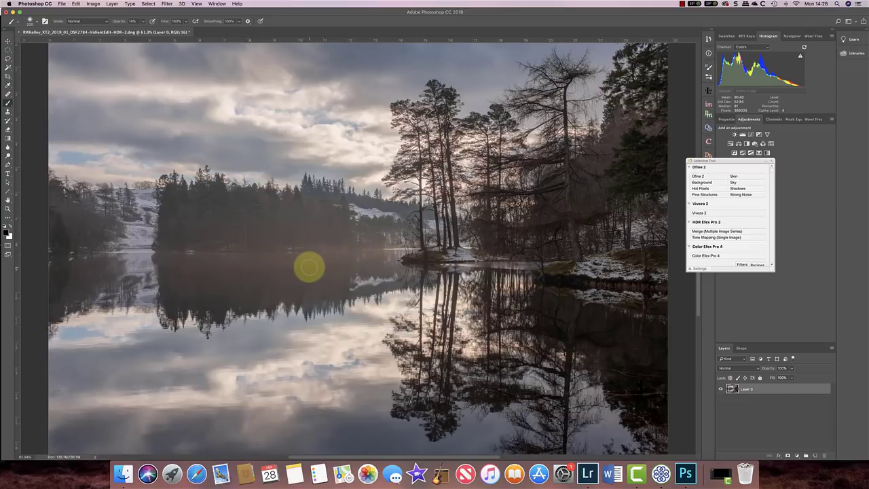
Open the image in Color Efex Pro 4 and set the Pro Contrast filter's Dynamic Contrast to 0%.
click(698, 258)
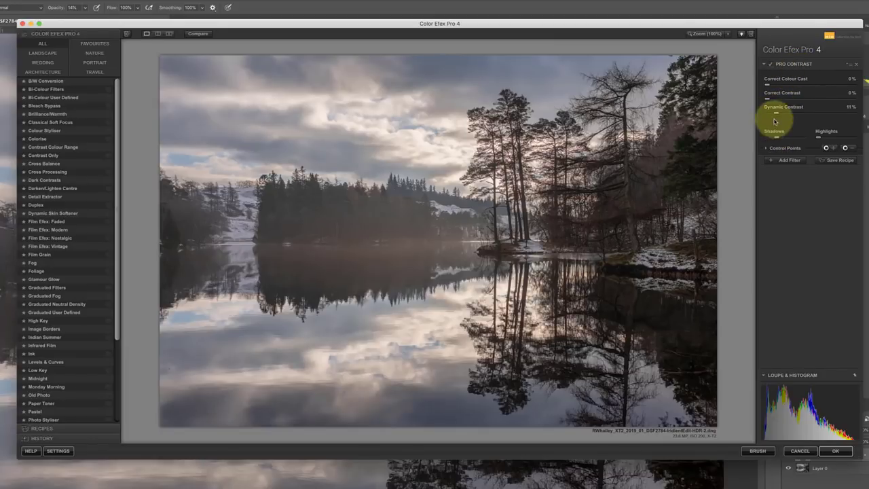
mouse_move(776, 115)
mouse_down()
mouse_move(830, 113)
mouse_move(751, 116)
mouse_move(775, 119)
mouse_move(762, 120)
mouse_up()
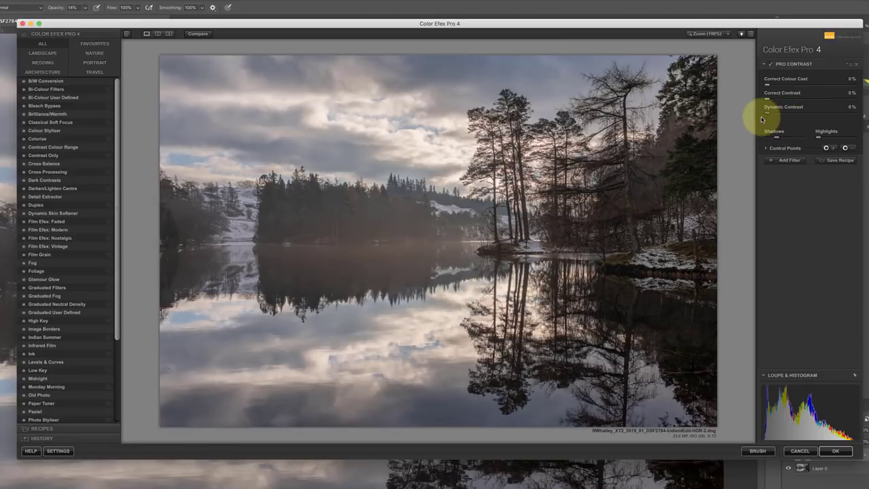
Add a Fog filter and confine it to the far shoreline with four positive control points placed along the waterline.
click(785, 161)
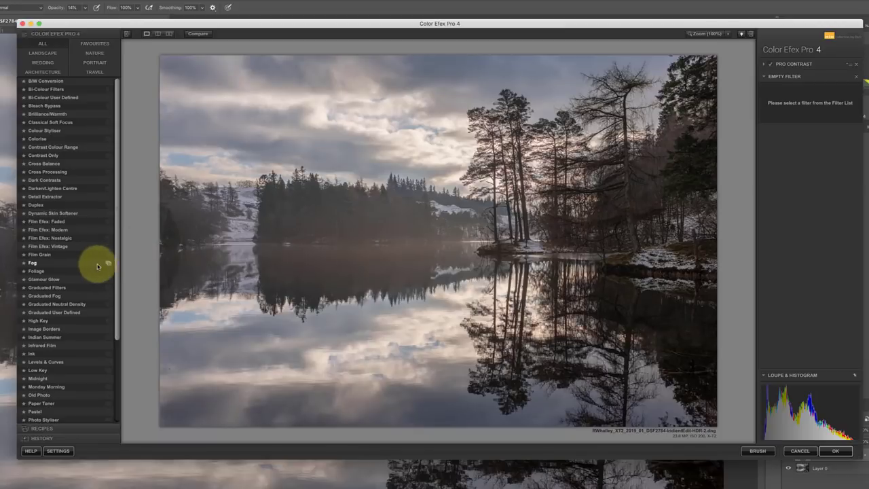
click(33, 263)
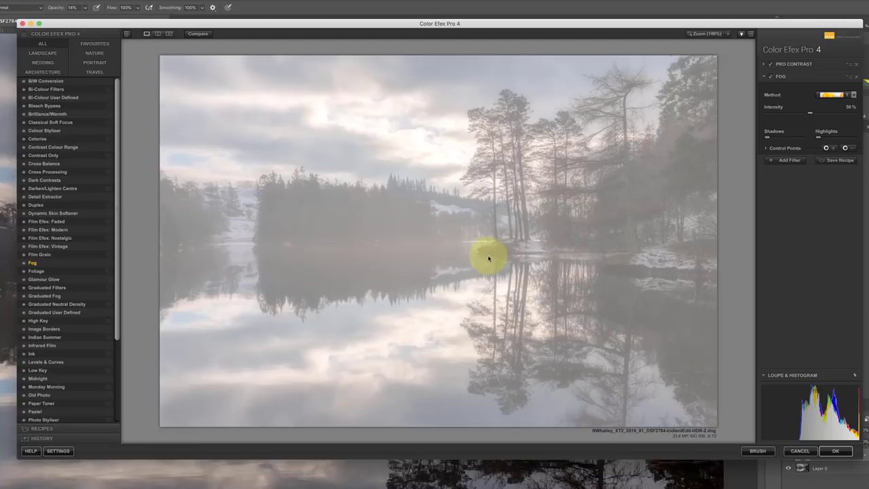
click(828, 150)
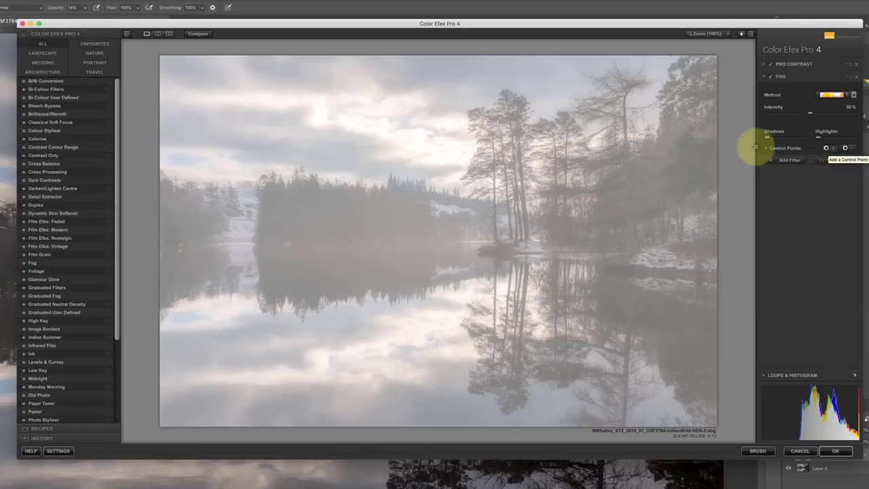
click(288, 238)
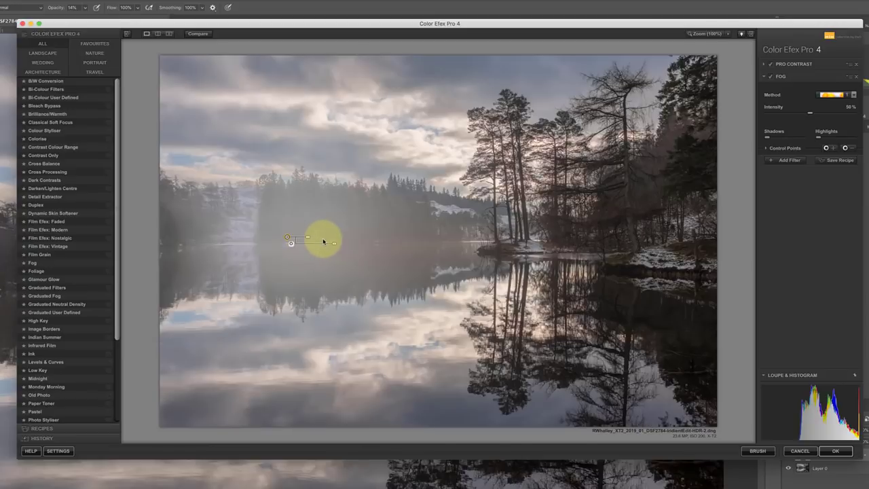
mouse_move(309, 241)
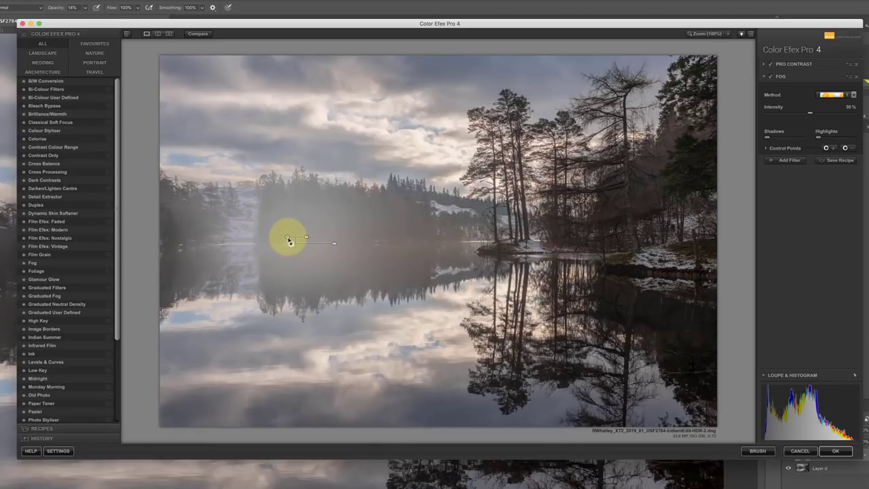
drag(288, 238, 427, 239)
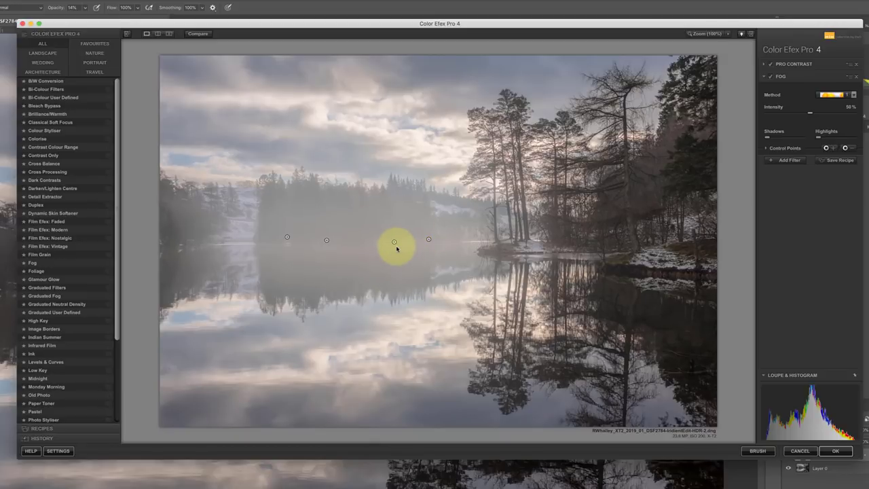
Place negative control points on the far treetops, their reflections and the small wooded bank to keep fog off them.
click(845, 148)
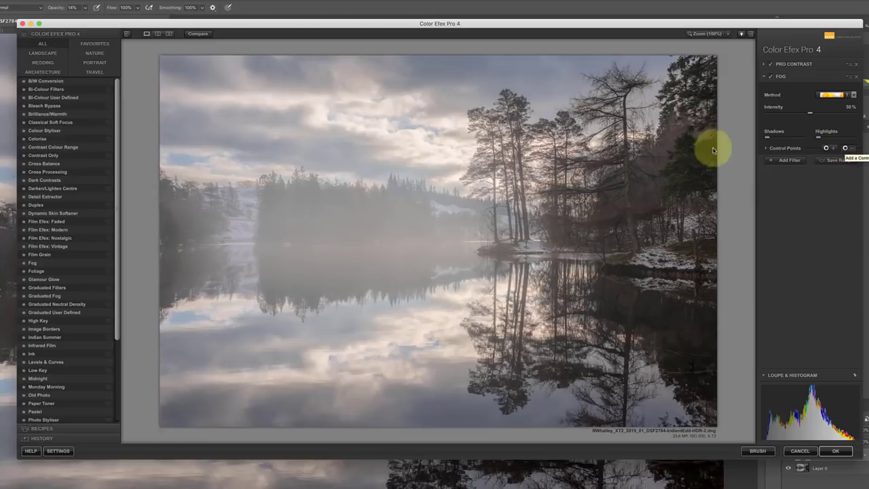
click(302, 169)
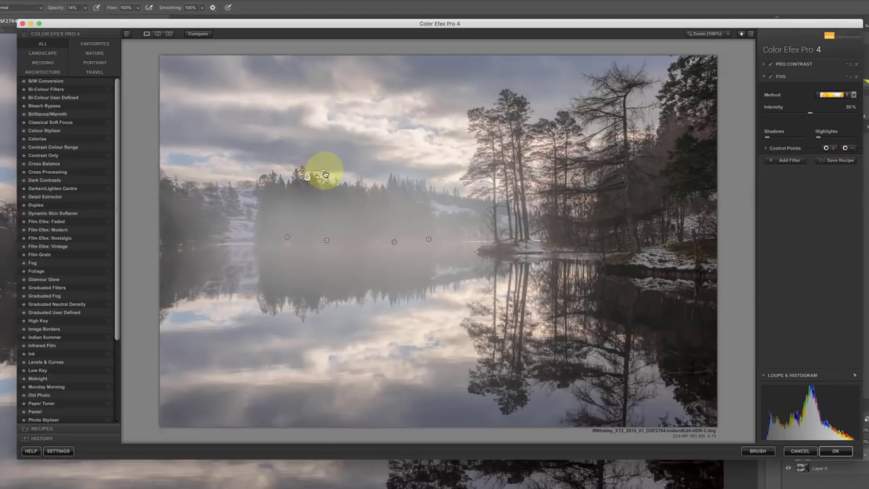
drag(323, 173, 508, 256)
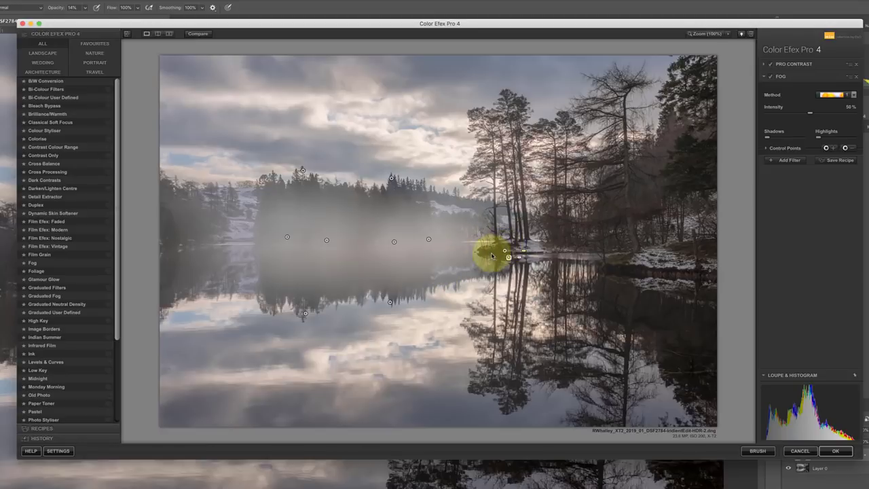
Fine-tune the two negative control points on the far treetops and compare the fog effect with the original image.
click(392, 180)
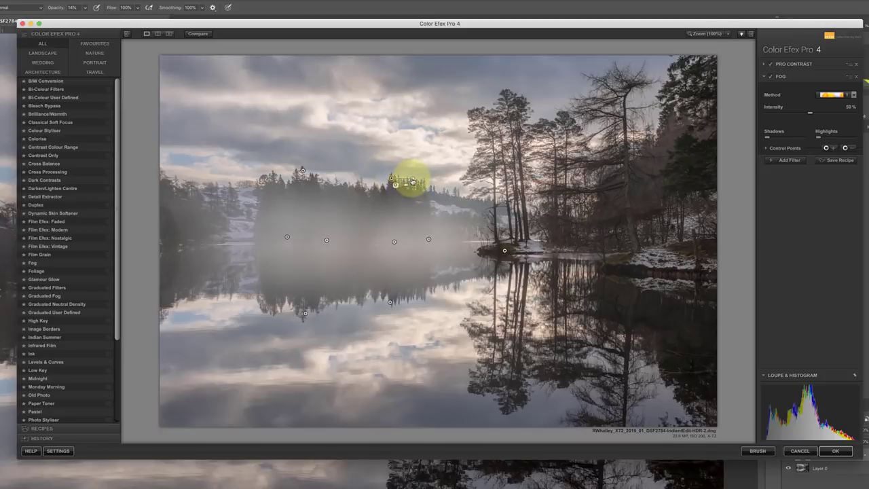
mouse_move(414, 181)
drag(414, 180, 409, 182)
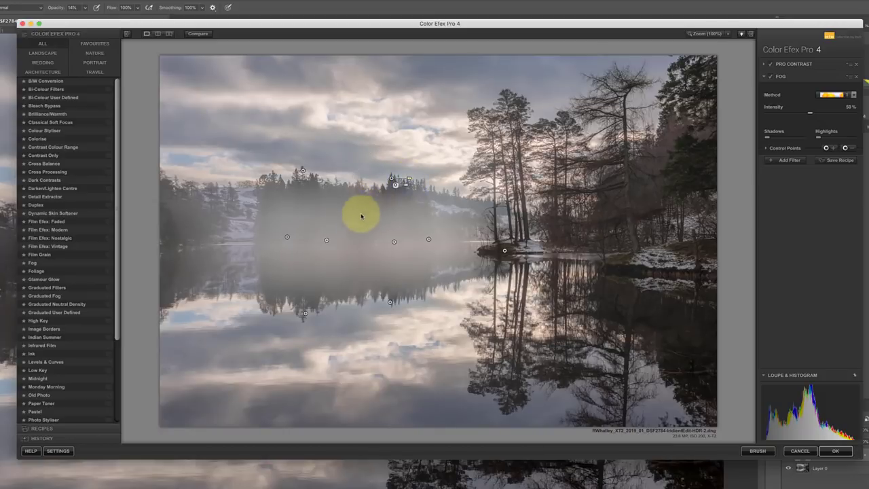
mouse_move(409, 187)
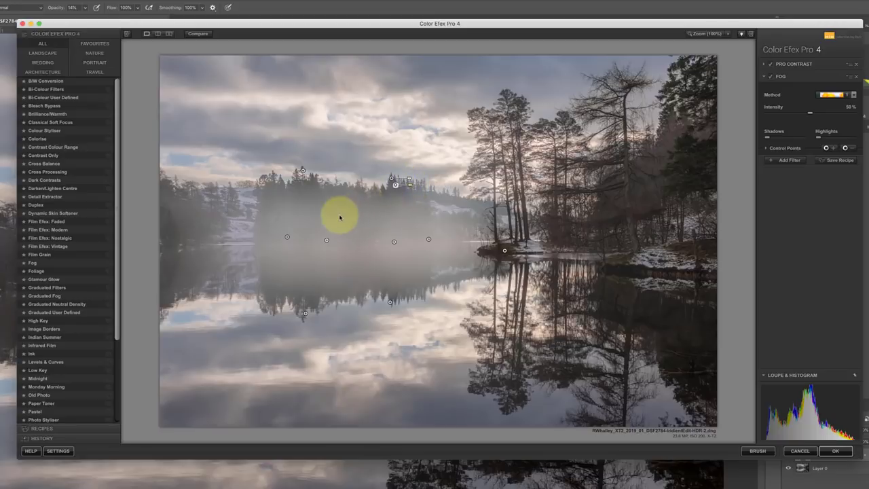
click(302, 171)
drag(303, 170, 303, 173)
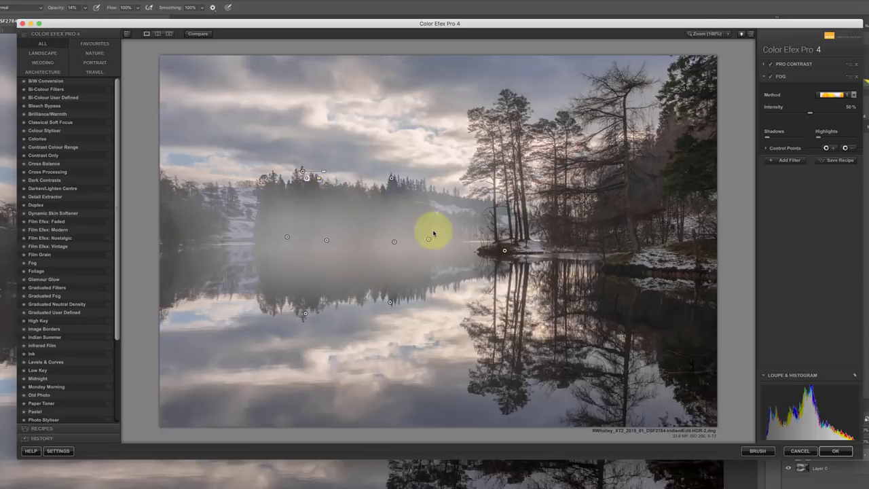
click(198, 34)
click(199, 34)
click(199, 34)
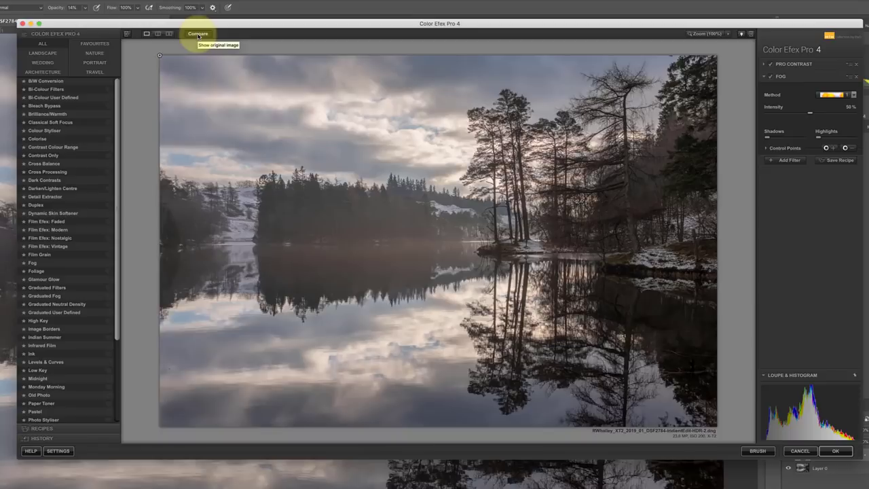
click(198, 34)
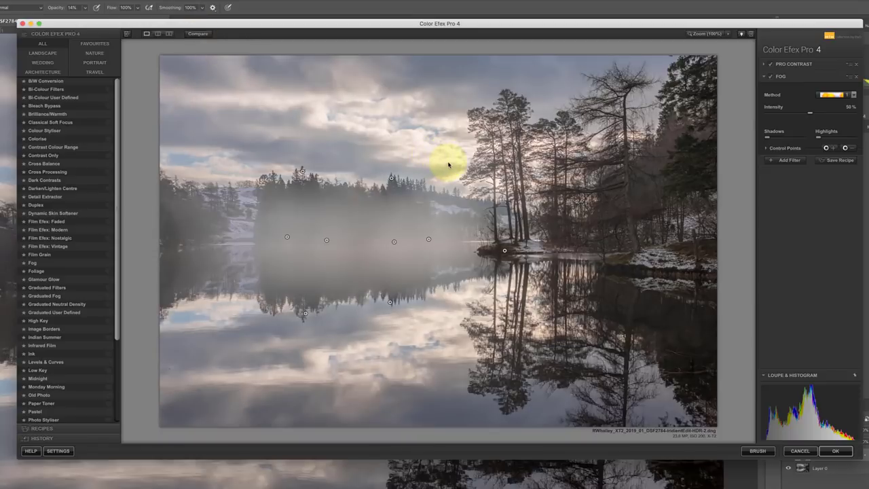
Set the Fog filter's method to 3 and intensity to 44%, and copy the bank's negative control point onto the trees above it.
click(854, 95)
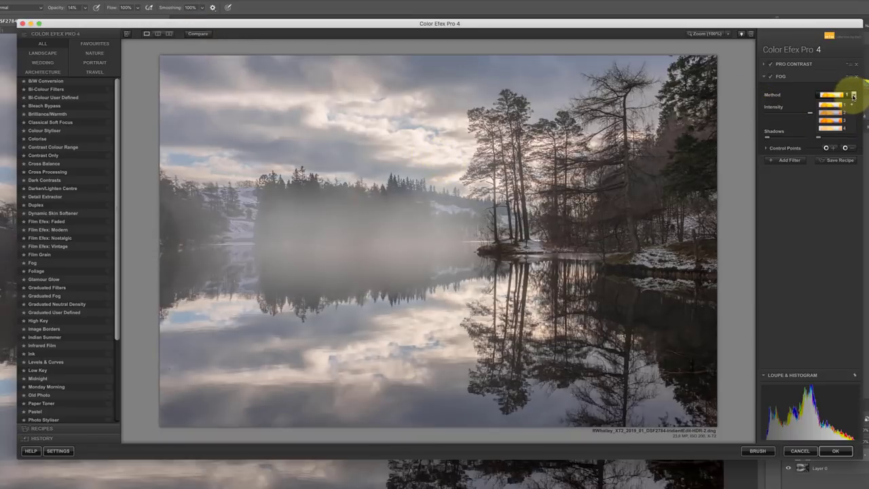
click(836, 113)
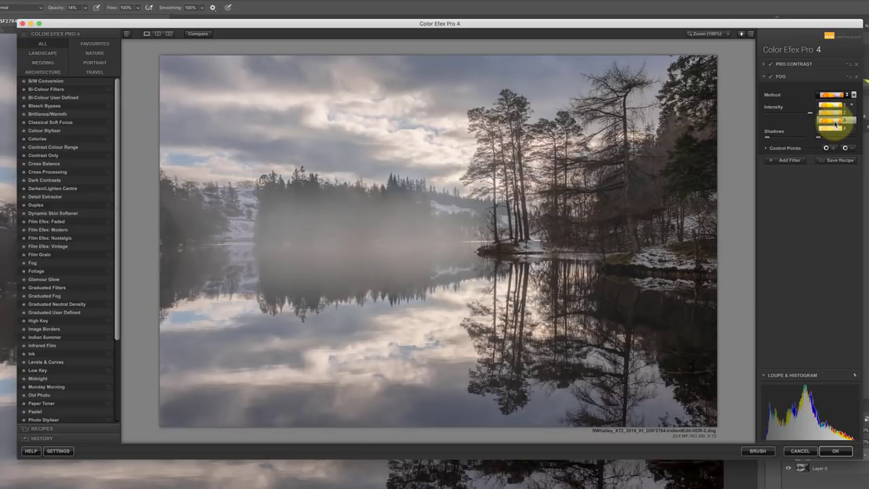
click(834, 121)
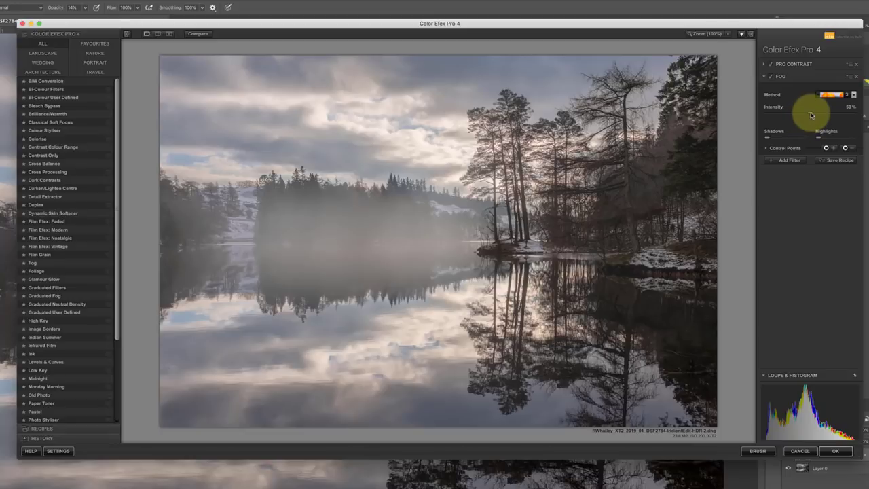
drag(811, 112, 807, 116)
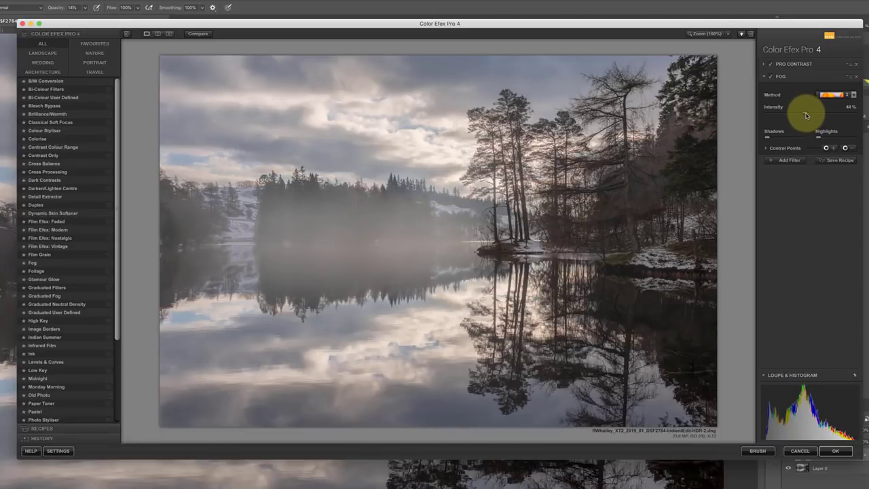
click(198, 34)
click(198, 34)
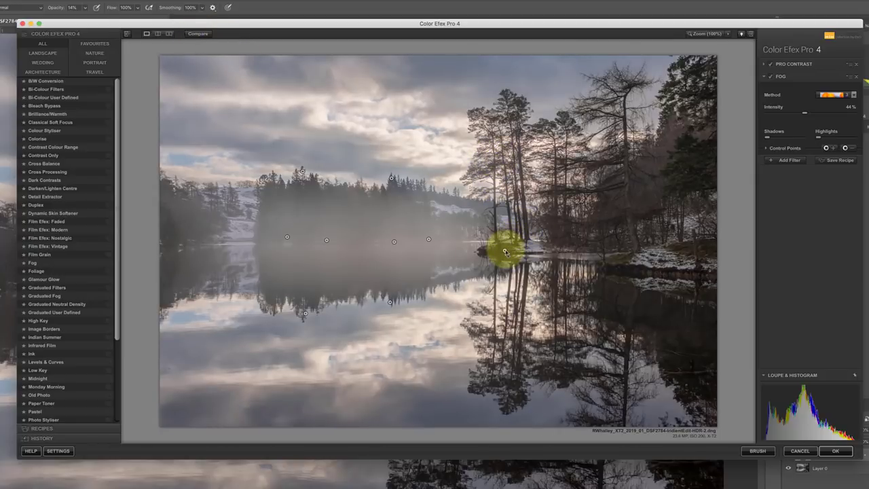
drag(504, 251, 496, 165)
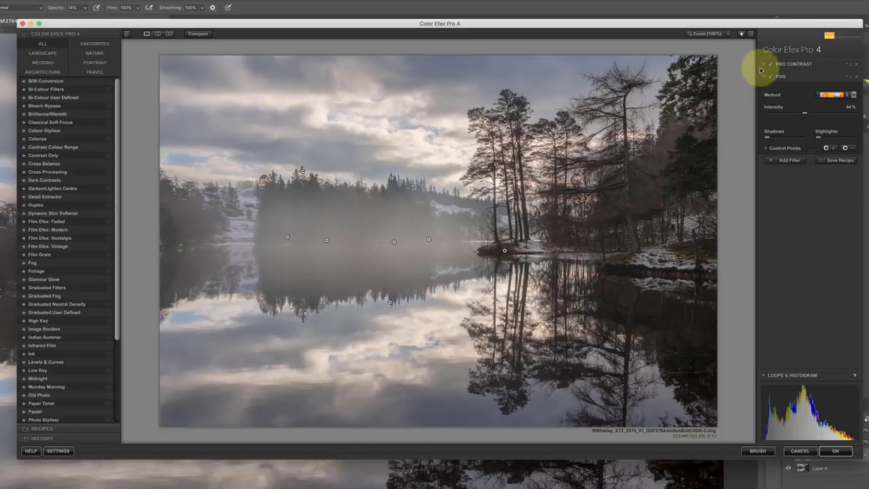
Set the Pro Contrast filter's Dynamic Contrast to 13% and compare the image with that filter off and on.
click(765, 66)
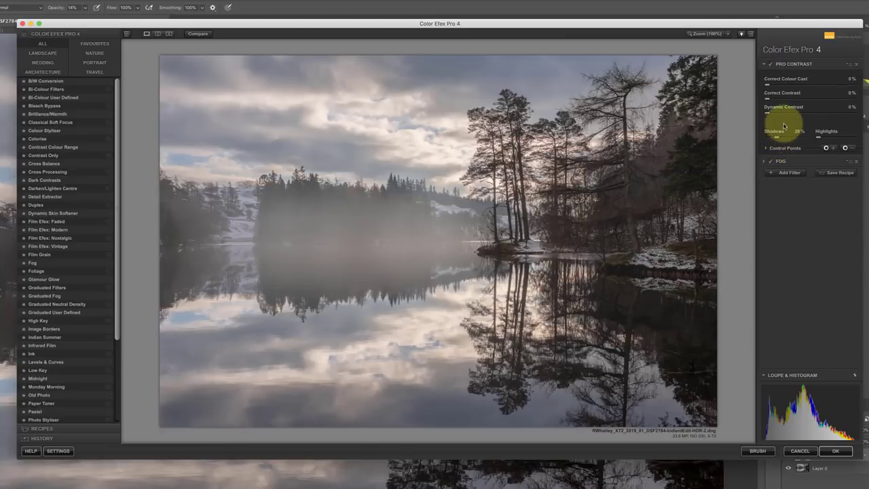
drag(770, 115, 787, 117)
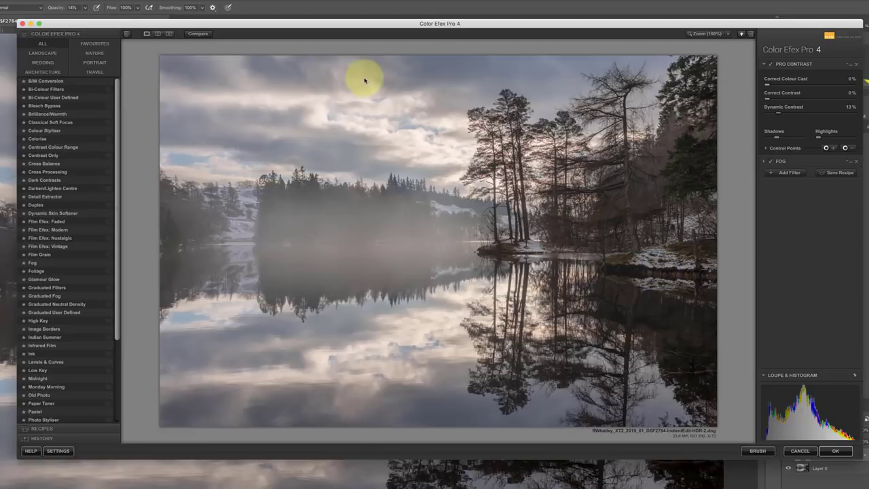
click(772, 65)
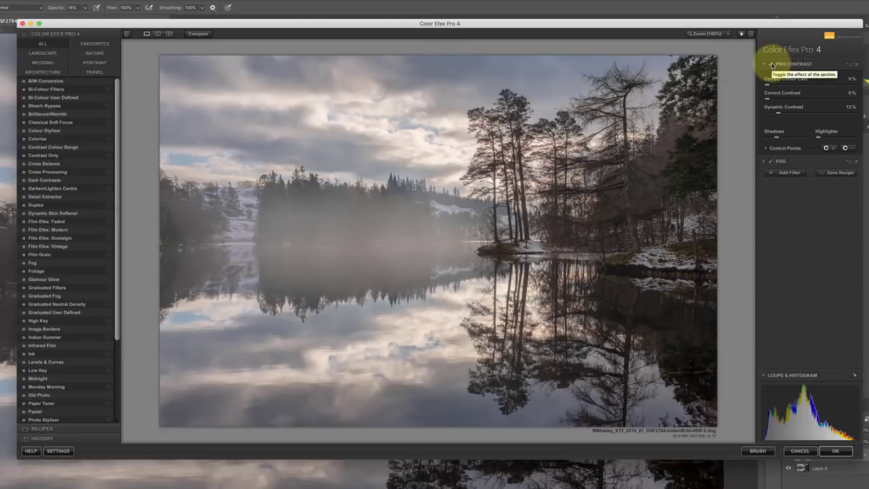
click(773, 65)
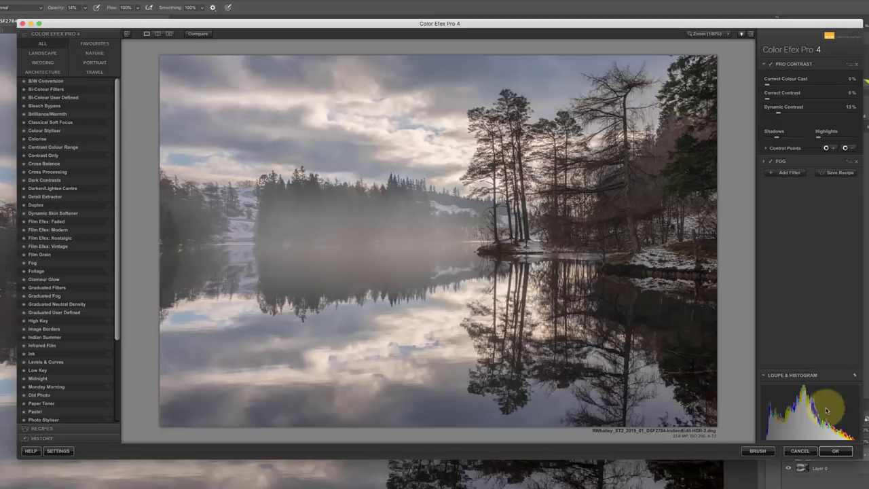
Apply the filters to the Photoshop document and compare the image with the Color Efex Pro 4 layer hidden and shown.
click(836, 452)
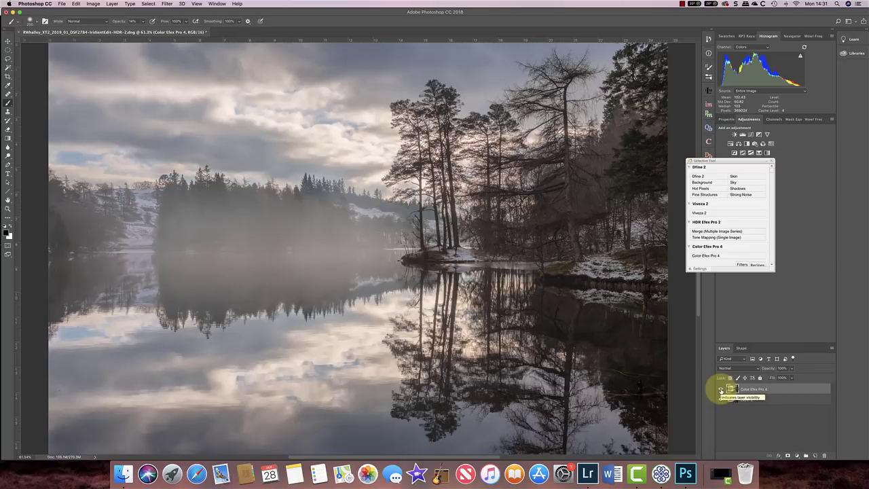
click(721, 389)
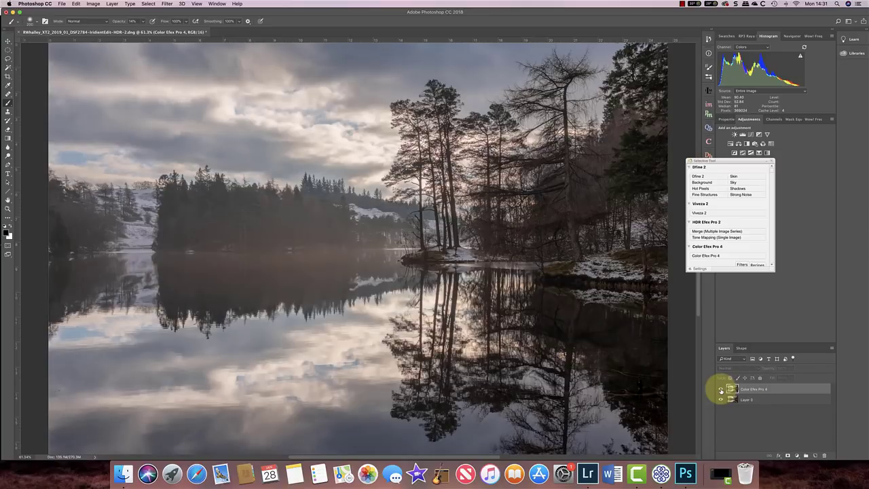
click(721, 390)
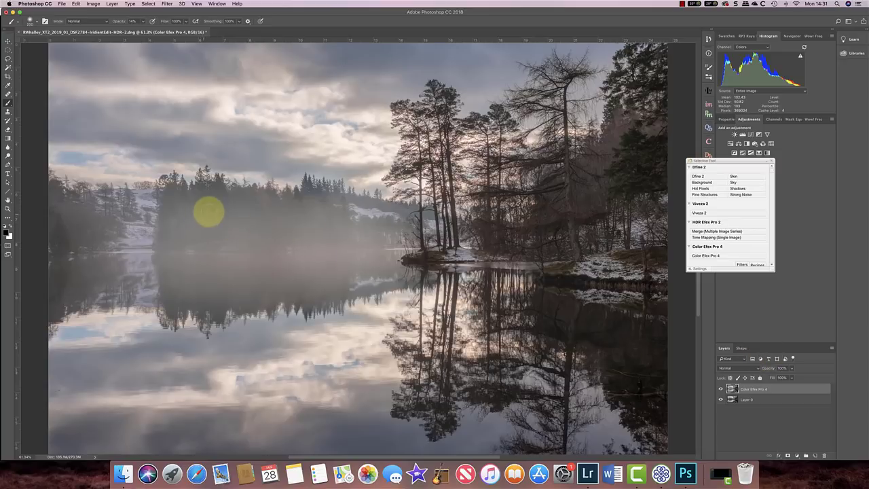
click(353, 276)
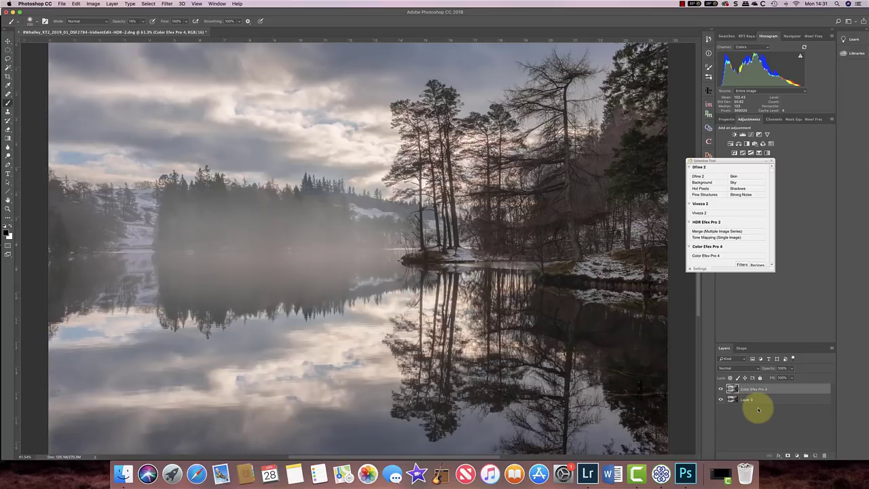
Add a layer mask to the Color Efex Pro 4 layer and paint black at 15% brush opacity over the tree reflections, shoreline and wooded bank.
click(787, 455)
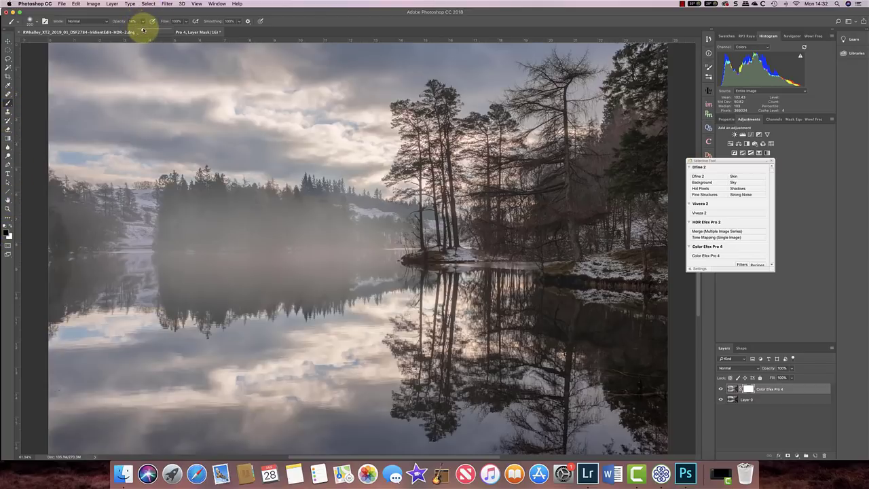
click(282, 19)
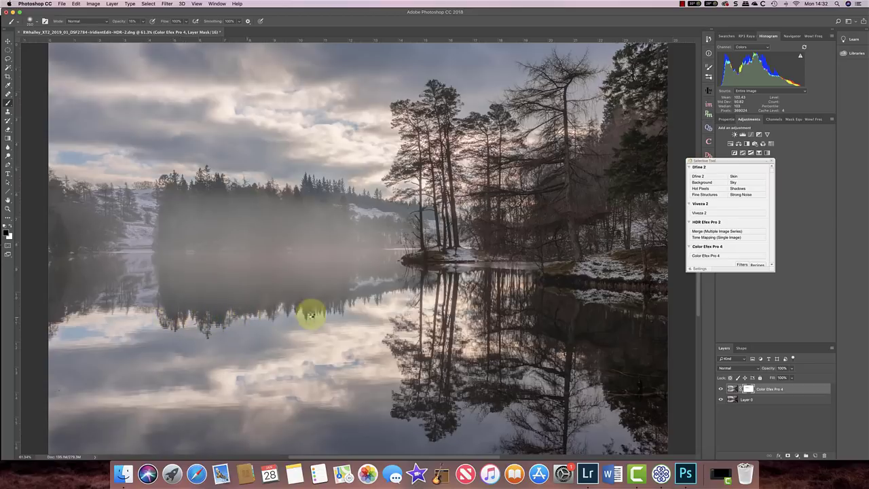
mouse_move(310, 314)
mouse_down()
mouse_move(343, 310)
mouse_move(203, 332)
mouse_move(166, 321)
mouse_move(338, 309)
mouse_move(165, 326)
mouse_move(196, 330)
mouse_move(338, 310)
mouse_move(269, 309)
mouse_move(184, 320)
mouse_move(178, 331)
mouse_move(173, 321)
mouse_move(201, 330)
mouse_move(264, 315)
mouse_move(334, 315)
mouse_move(74, 275)
mouse_move(49, 247)
mouse_move(65, 241)
mouse_move(54, 218)
mouse_move(56, 294)
mouse_move(63, 237)
mouse_move(54, 220)
mouse_move(64, 250)
mouse_move(51, 294)
mouse_move(63, 251)
mouse_move(50, 217)
mouse_move(60, 238)
mouse_move(54, 303)
mouse_up()
drag(218, 295, 227, 297)
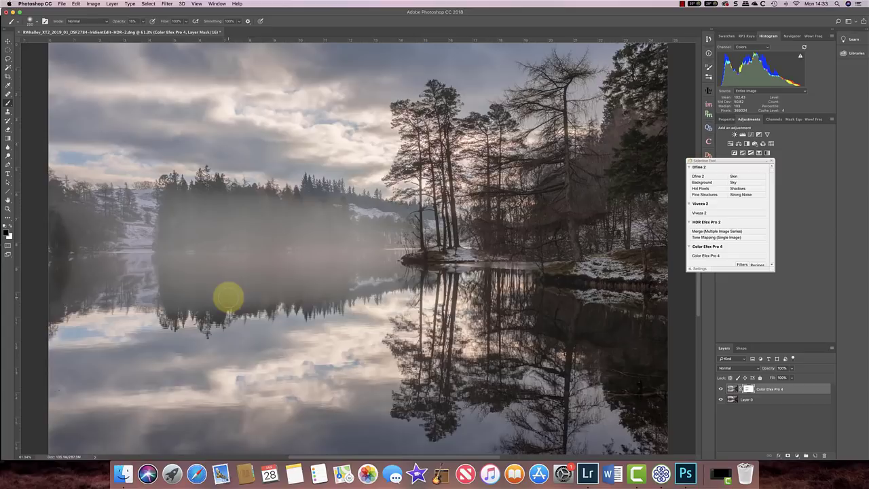
mouse_move(228, 296)
mouse_down()
mouse_move(216, 222)
mouse_move(209, 202)
mouse_move(210, 233)
mouse_move(199, 201)
mouse_move(205, 231)
mouse_move(214, 206)
mouse_move(258, 210)
mouse_move(249, 217)
mouse_move(221, 202)
mouse_move(241, 207)
mouse_move(207, 208)
mouse_move(290, 210)
mouse_move(313, 237)
mouse_move(320, 208)
mouse_move(339, 229)
mouse_move(321, 202)
mouse_move(333, 225)
mouse_move(302, 199)
mouse_move(303, 221)
mouse_move(240, 230)
mouse_move(271, 298)
mouse_move(284, 274)
mouse_move(294, 296)
mouse_move(309, 295)
mouse_move(322, 269)
mouse_move(334, 279)
mouse_move(306, 295)
mouse_move(230, 285)
mouse_move(214, 302)
mouse_move(203, 290)
mouse_move(192, 294)
mouse_move(267, 295)
mouse_move(420, 248)
mouse_move(210, 295)
mouse_move(265, 294)
mouse_move(420, 249)
mouse_move(179, 187)
mouse_move(223, 210)
mouse_move(228, 223)
mouse_move(159, 218)
mouse_move(177, 210)
mouse_move(310, 210)
mouse_move(437, 247)
mouse_up()
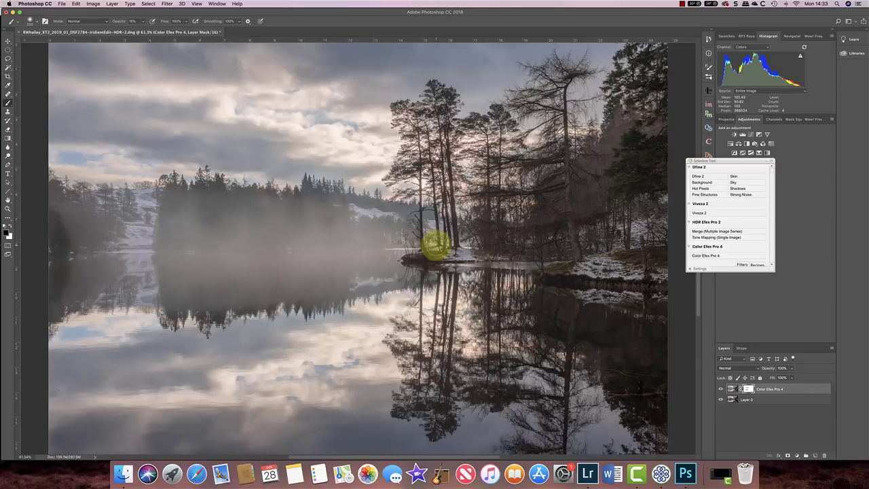
Compare the masked fog effect with the Color Efex Pro 4 layer hidden and shown, keeping its layer mask selected.
click(721, 389)
click(721, 389)
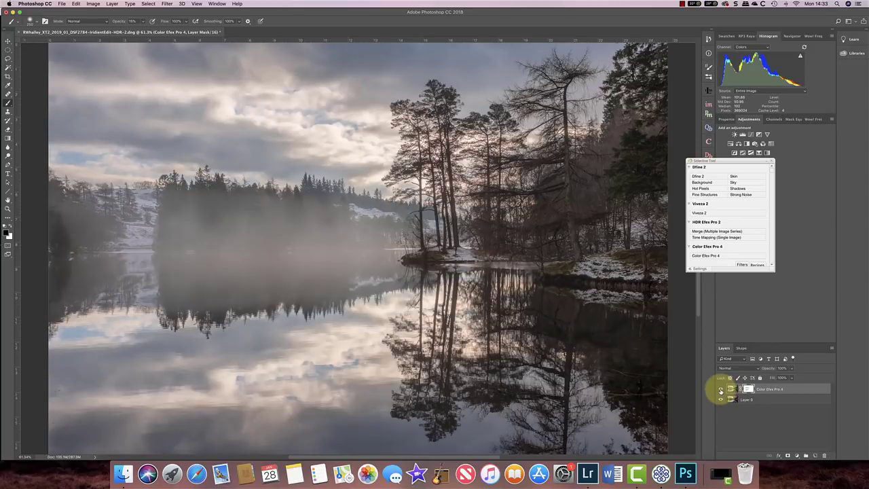
click(750, 390)
click(722, 389)
click(722, 389)
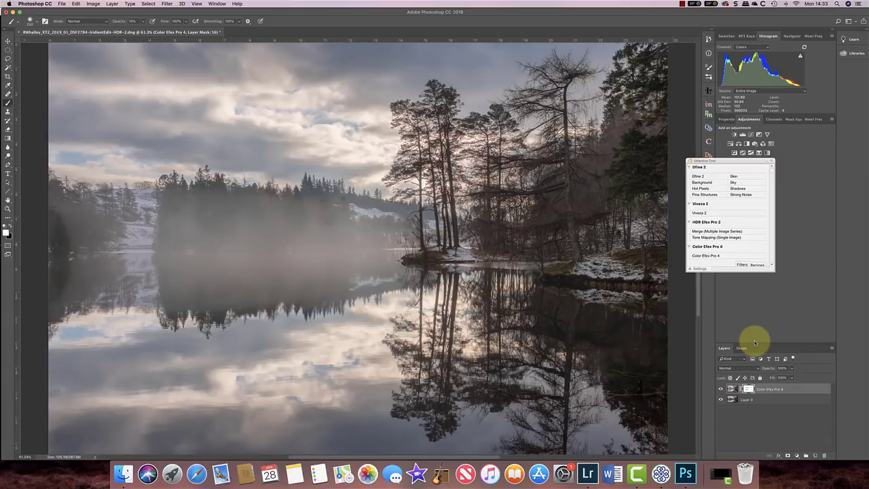
Stamp the visible layers into a new top layer, hide the Color Efex Pro 4 layer, and rename the new layer On1.
click(732, 388)
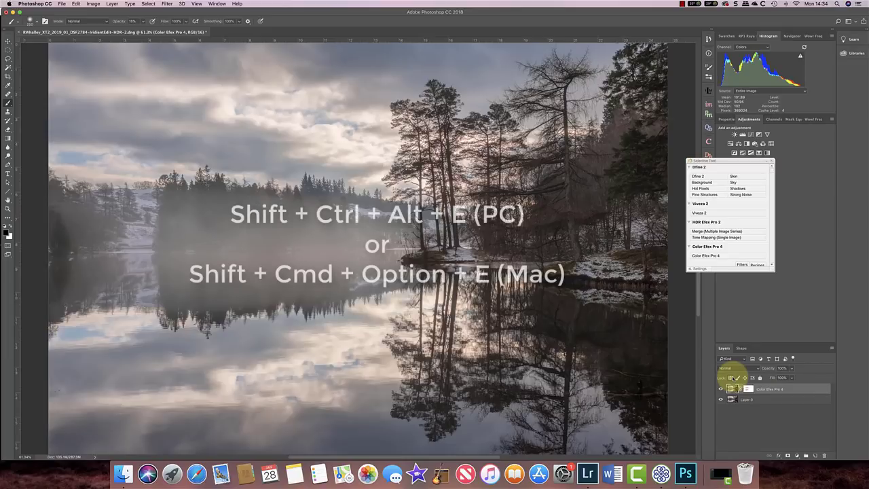
key(alt+shift+super+e)
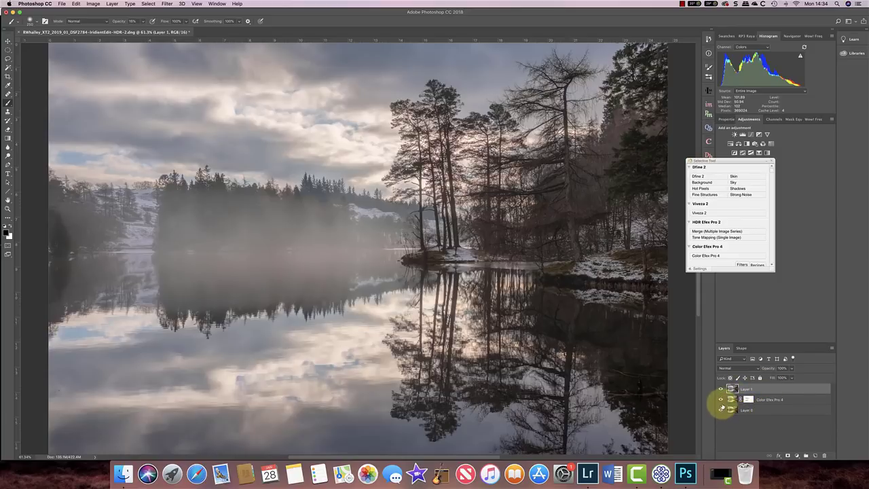
click(722, 400)
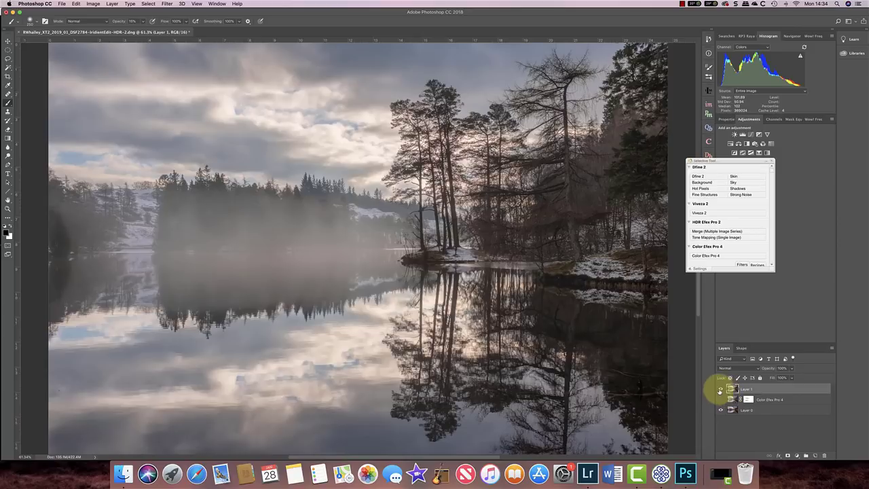
click(721, 390)
click(720, 390)
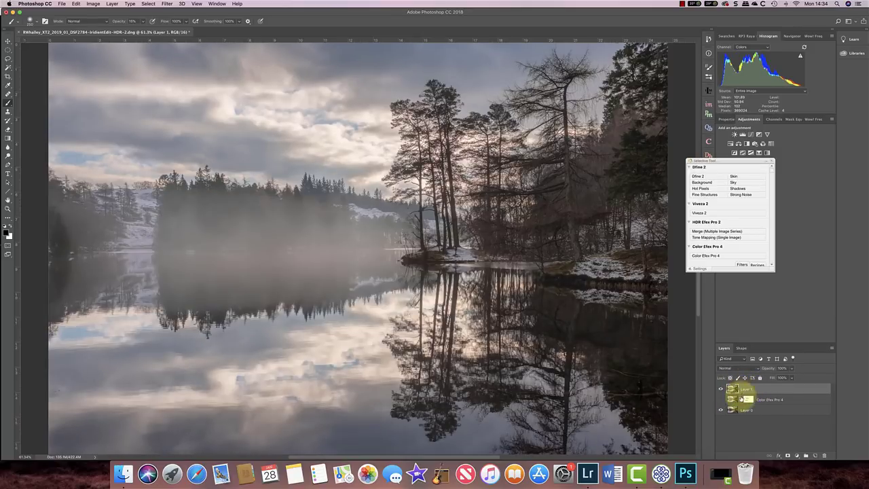
double_click(747, 389)
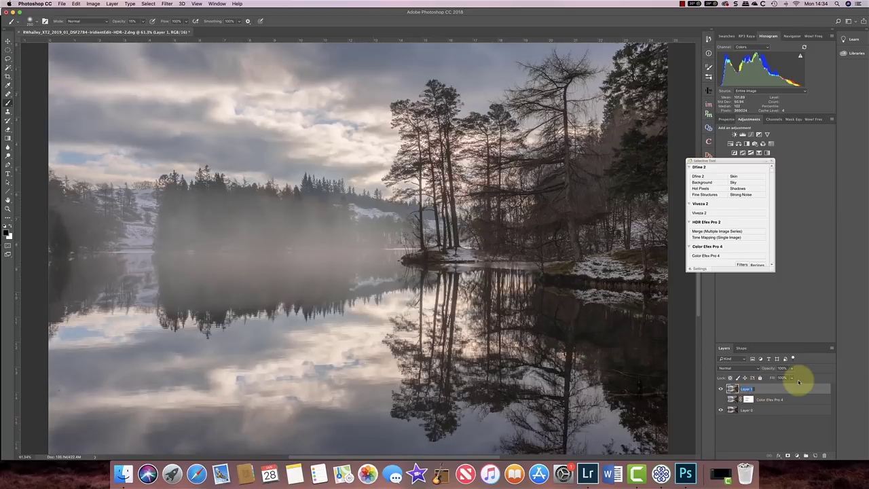
text(d)
key(Return)
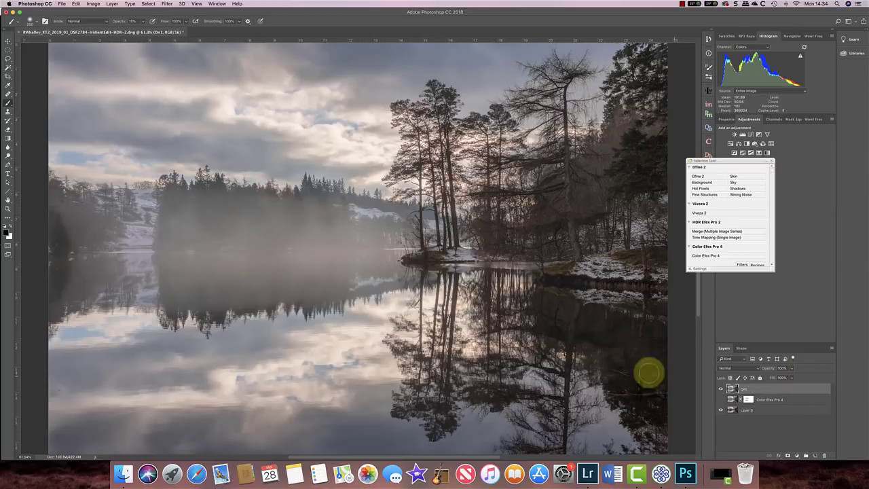
Open the On1 layer in the ON1 Effects 2019 filter.
click(167, 4)
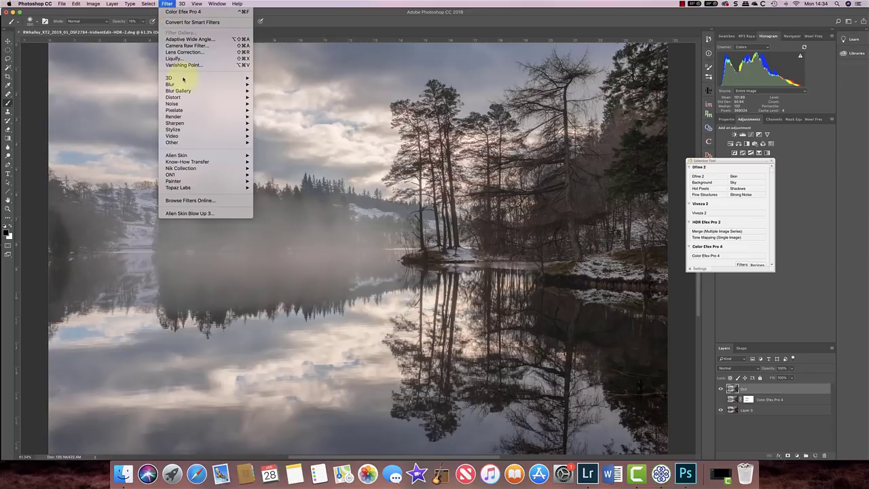
mouse_move(208, 176)
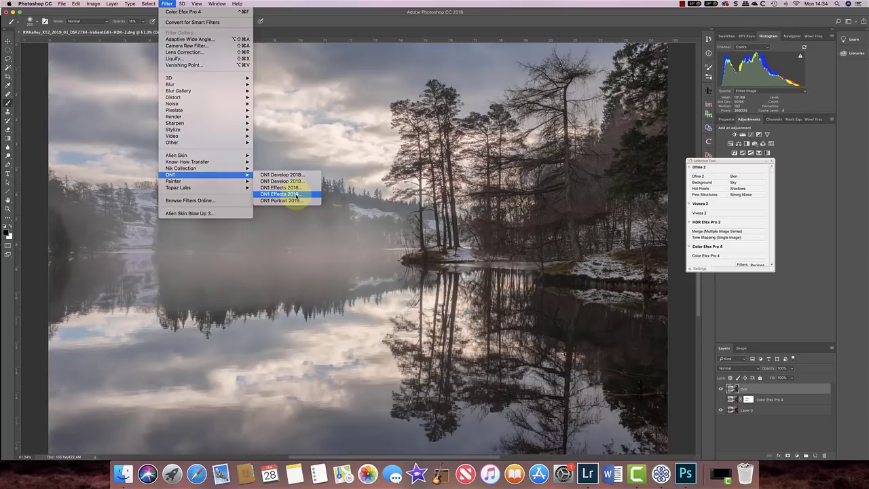
click(297, 195)
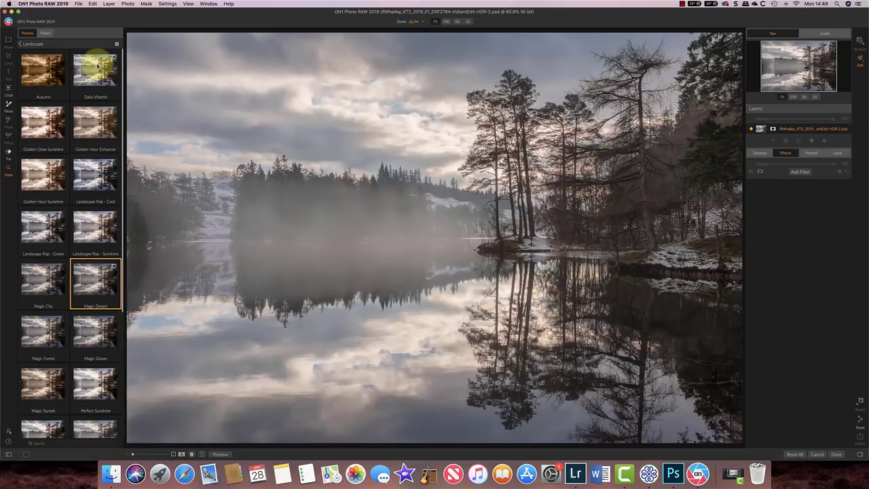
Try the Daily Vitamin and Landscape Pop - Cool presets from the Landscape category, and settle on the Magic Desert preset.
click(97, 66)
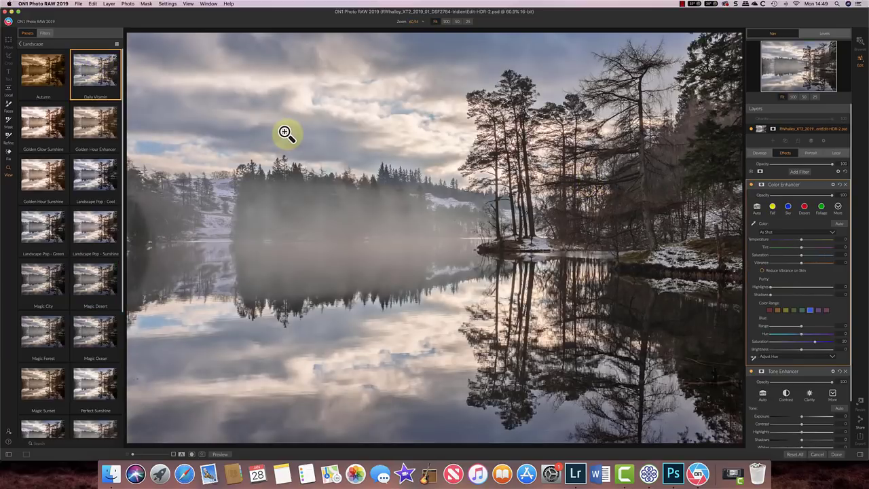
click(97, 178)
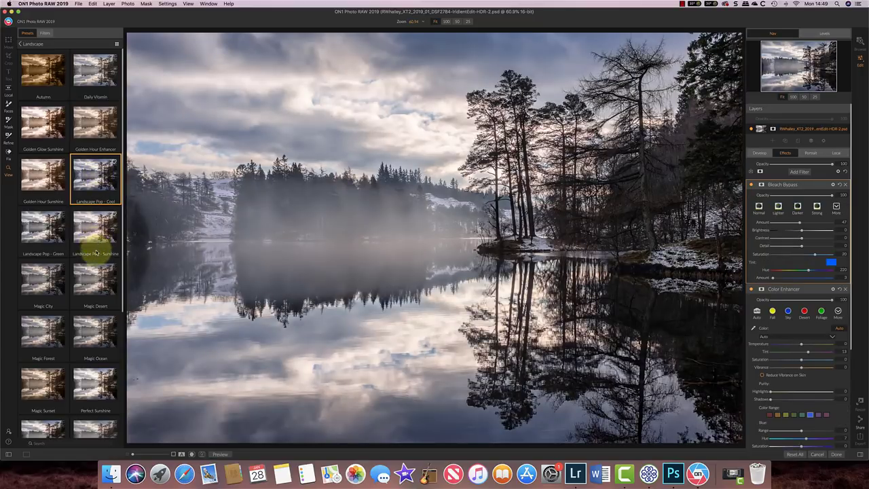
click(87, 277)
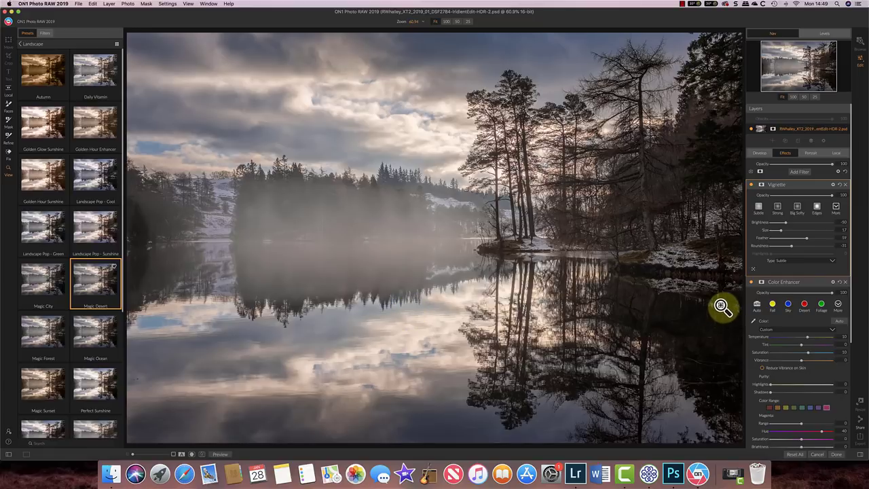
Compare the image with the preset's Vignette filter off and on, and leave that filter switched off.
click(751, 186)
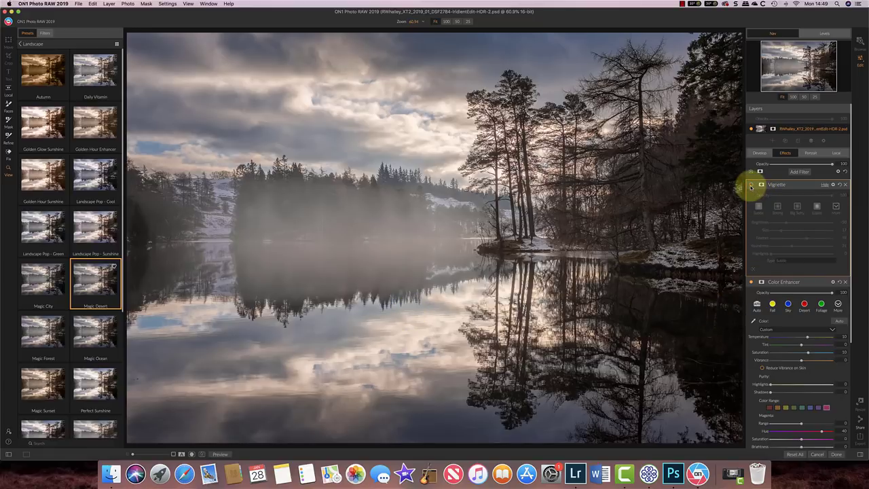
click(751, 185)
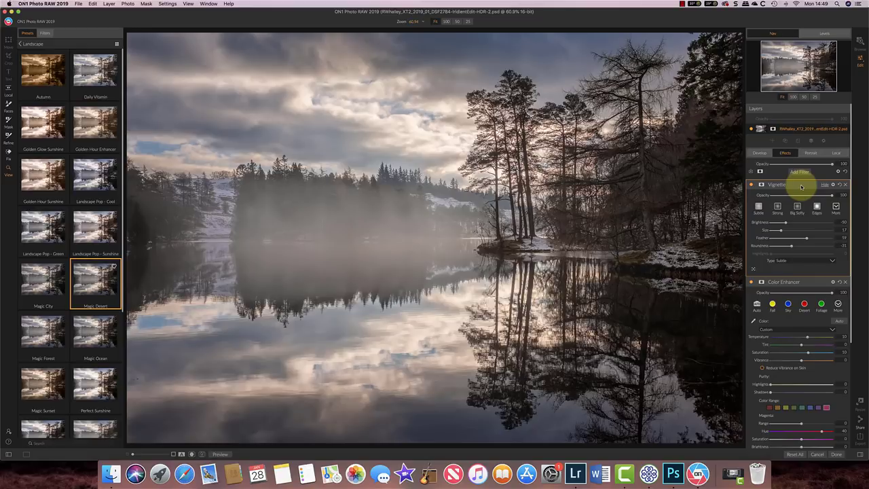
click(751, 184)
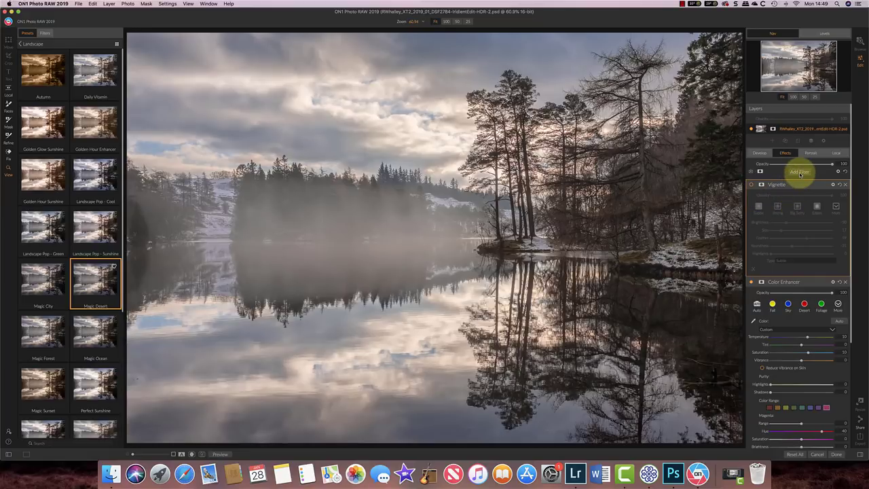
Add a Photo Filter with the orange 85 style and raise its Amount to 34.
click(800, 173)
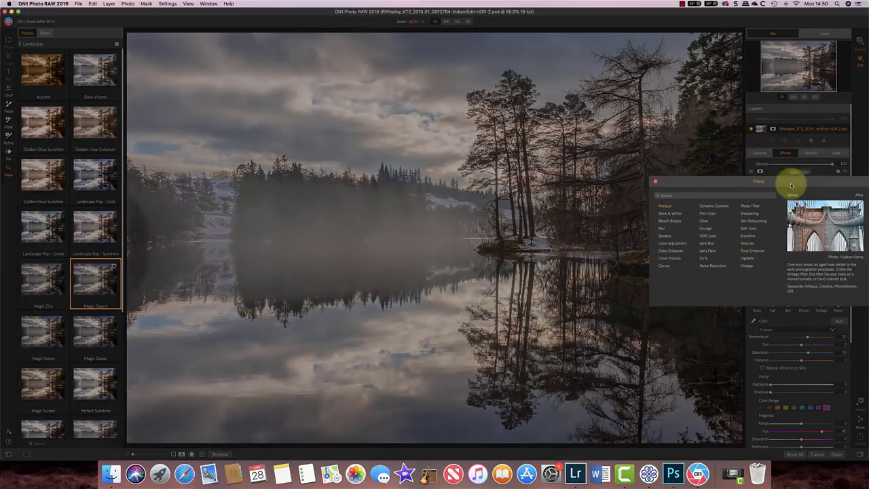
click(752, 206)
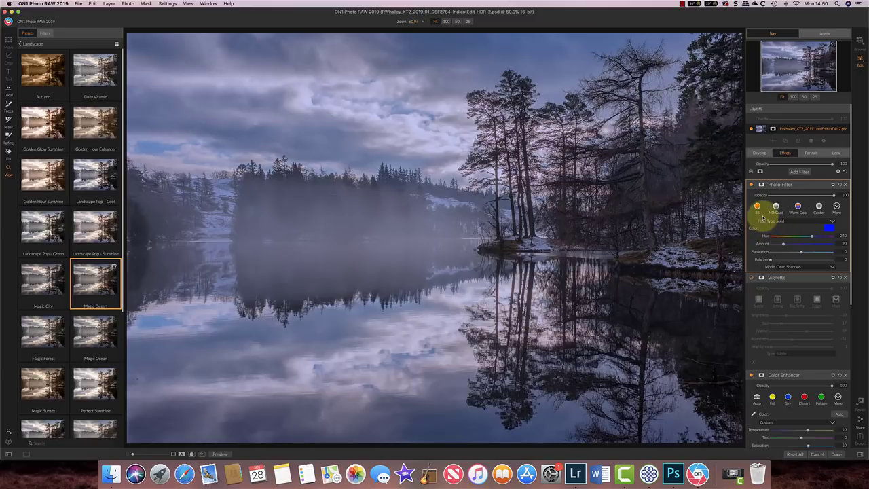
click(757, 207)
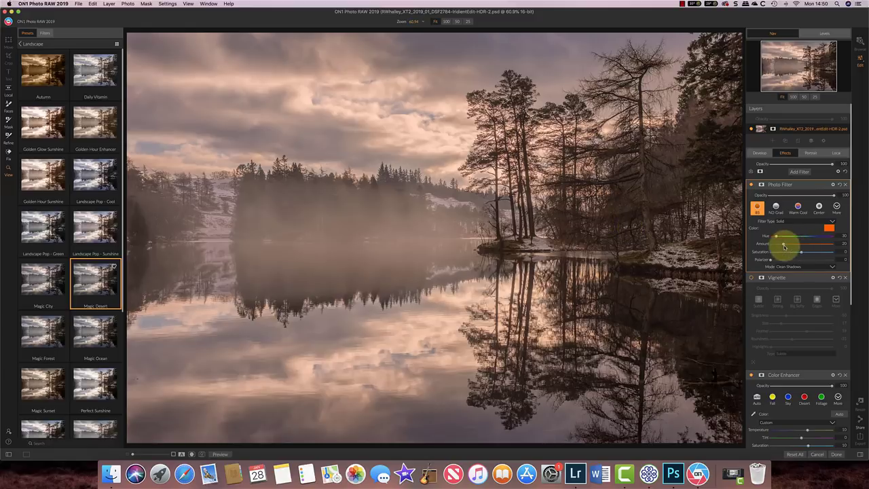
drag(783, 244, 792, 245)
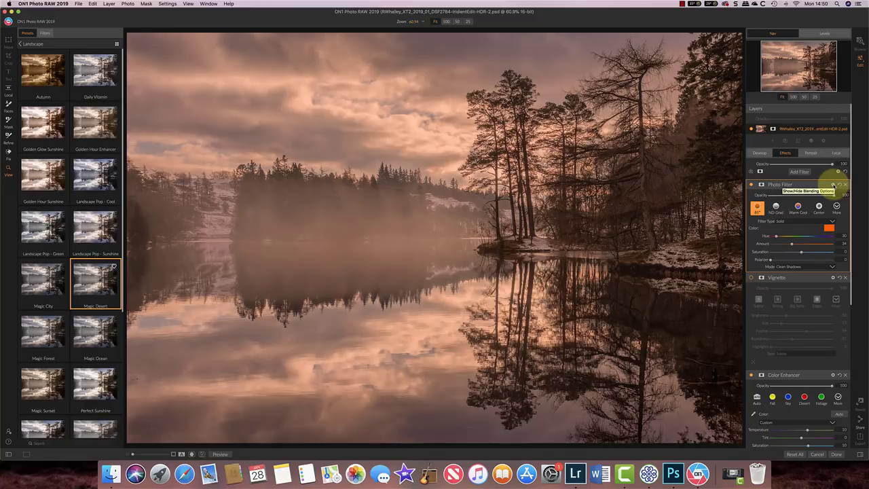
Restrict the Photo Filter to Highlights in its blending options and widen the Range to about 63.
click(834, 185)
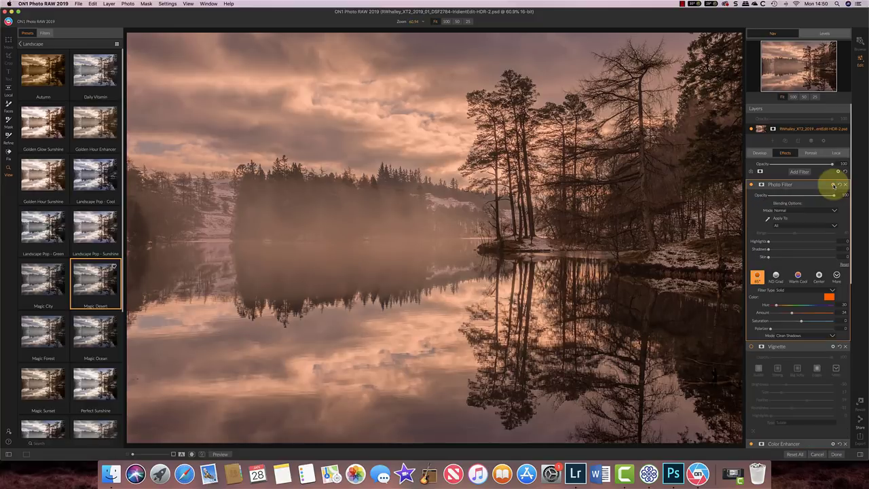
click(832, 225)
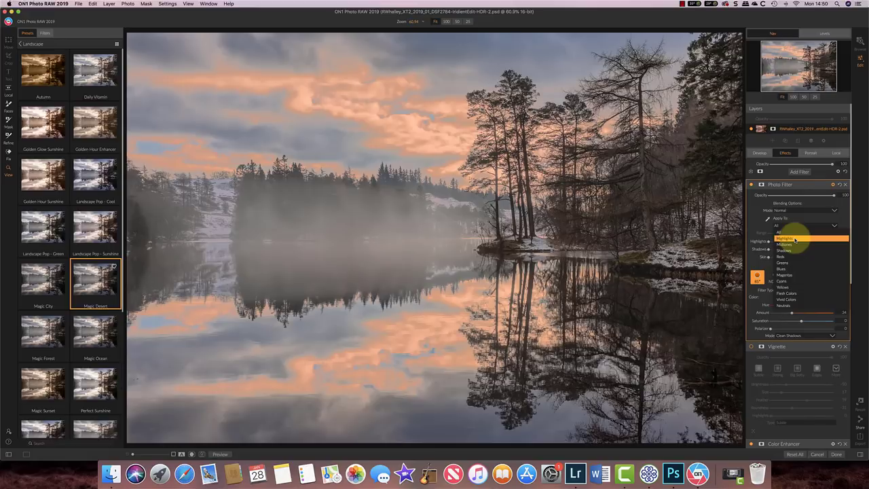
click(795, 239)
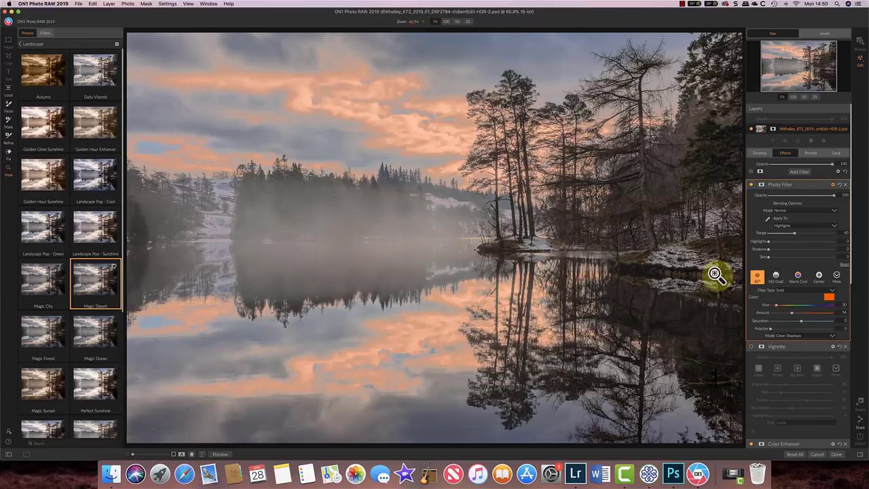
mouse_move(795, 233)
mouse_down()
mouse_move(807, 235)
mouse_move(776, 234)
mouse_move(810, 234)
mouse_up()
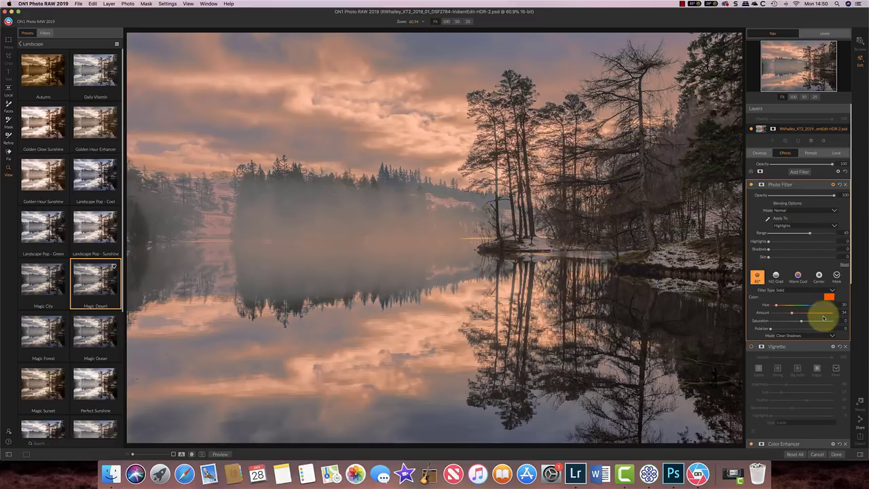
click(834, 187)
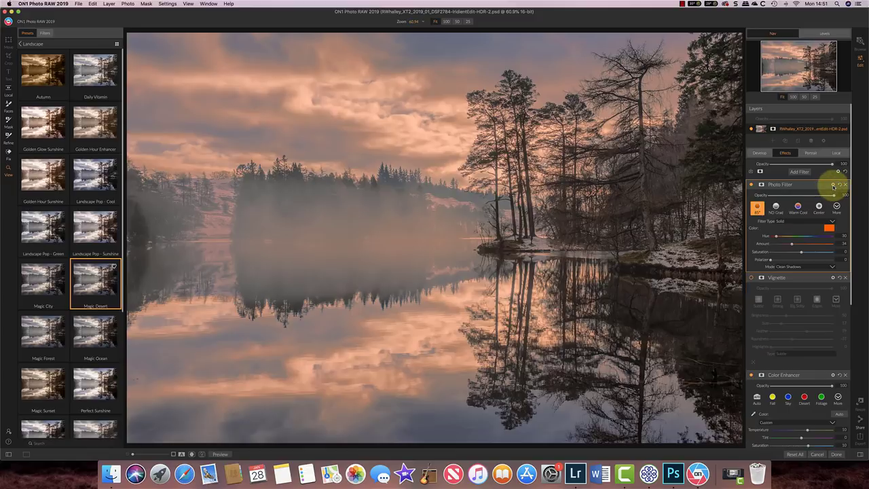
Add a luminosity mask to the Photo Filter and darken that mask's shadows and midtones with its levels.
click(761, 185)
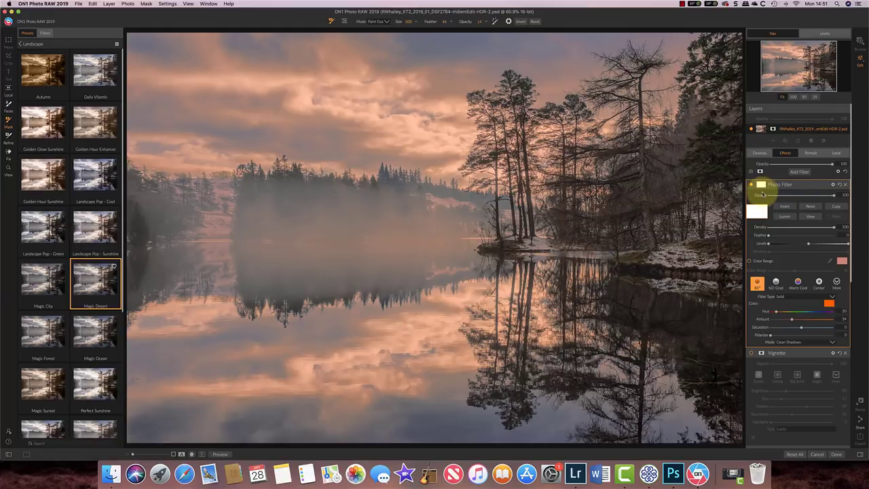
click(783, 215)
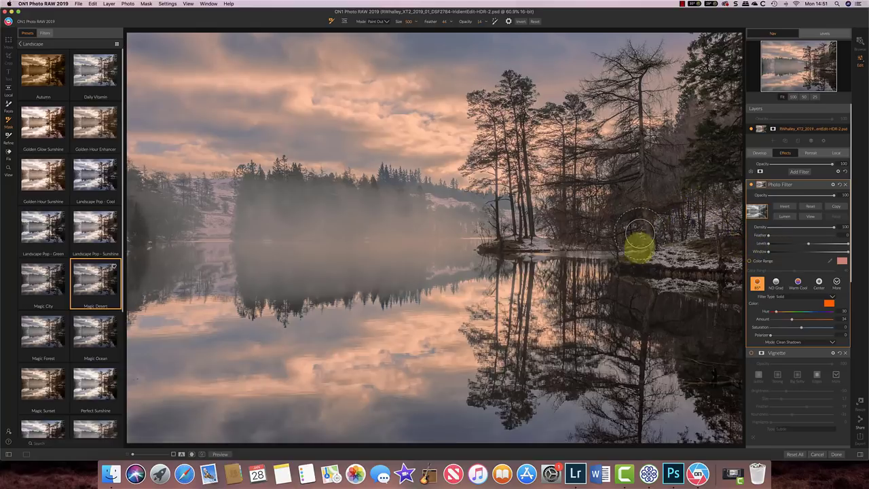
drag(638, 231, 632, 253)
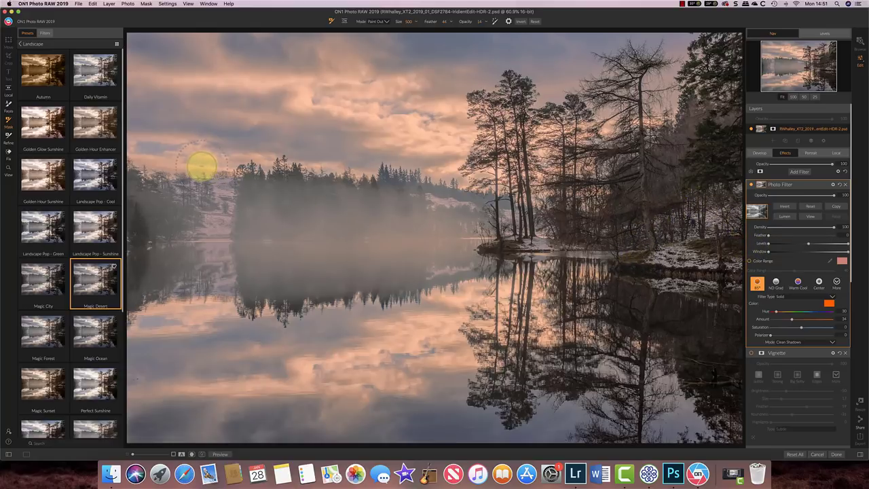
mouse_move(202, 165)
mouse_down()
mouse_move(456, 179)
mouse_move(252, 79)
mouse_move(343, 59)
mouse_move(393, 88)
mouse_move(438, 164)
mouse_move(514, 233)
mouse_move(502, 230)
mouse_move(665, 238)
mouse_move(656, 248)
mouse_move(643, 208)
mouse_move(684, 211)
mouse_move(626, 222)
mouse_move(698, 202)
mouse_move(700, 221)
mouse_move(791, 263)
mouse_move(769, 244)
mouse_move(819, 245)
mouse_move(786, 247)
mouse_up()
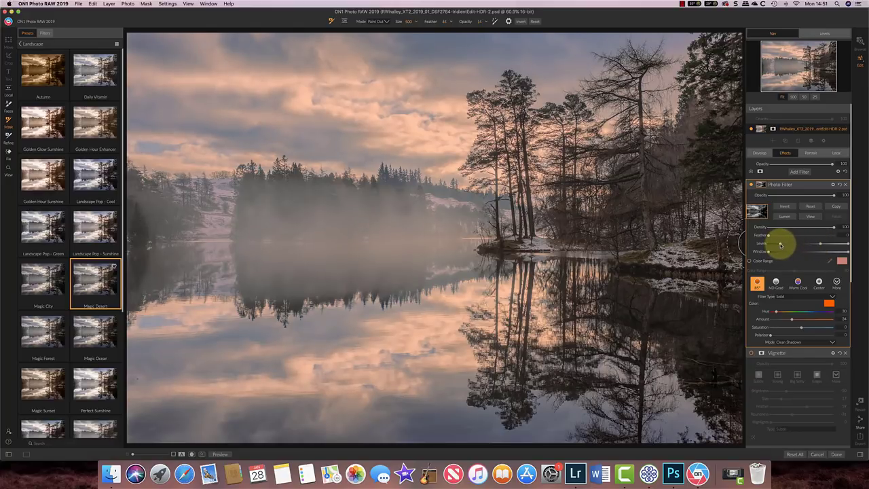
Fine-tune the luminosity mask's feather and midtone level while viewing the mask, and set the Photo Filter's Amount to 17.
click(812, 218)
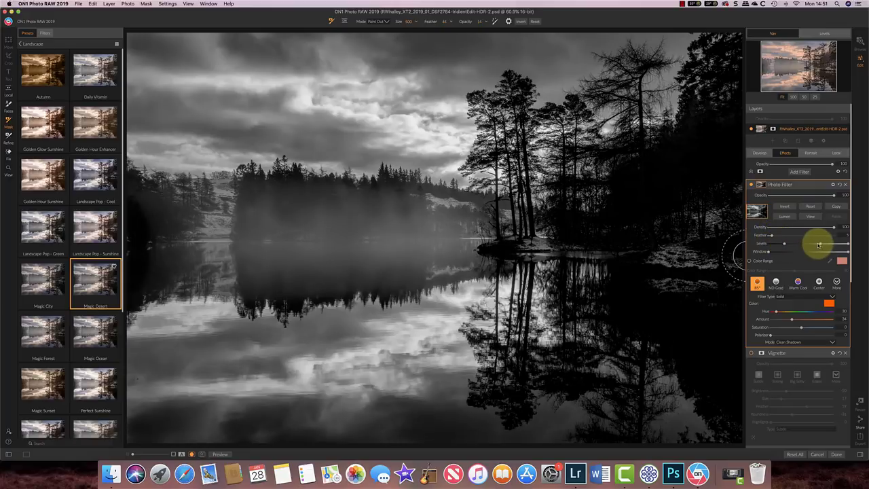
drag(819, 243, 821, 243)
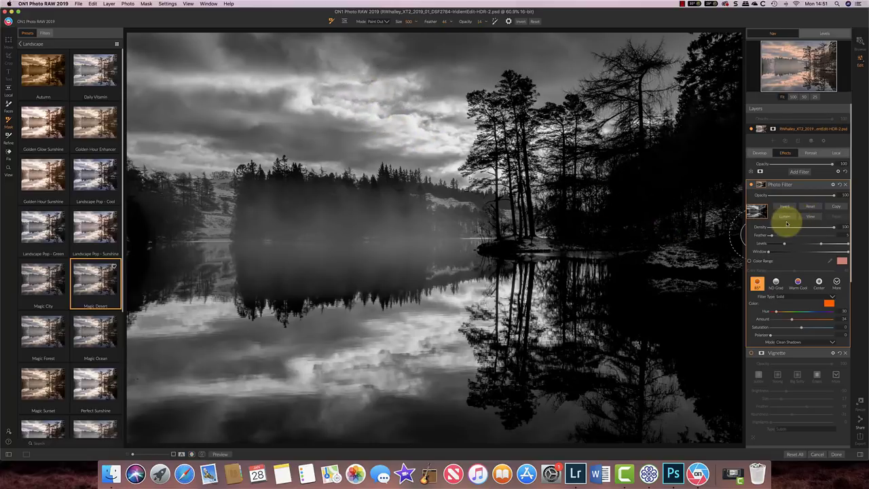
key(super+m)
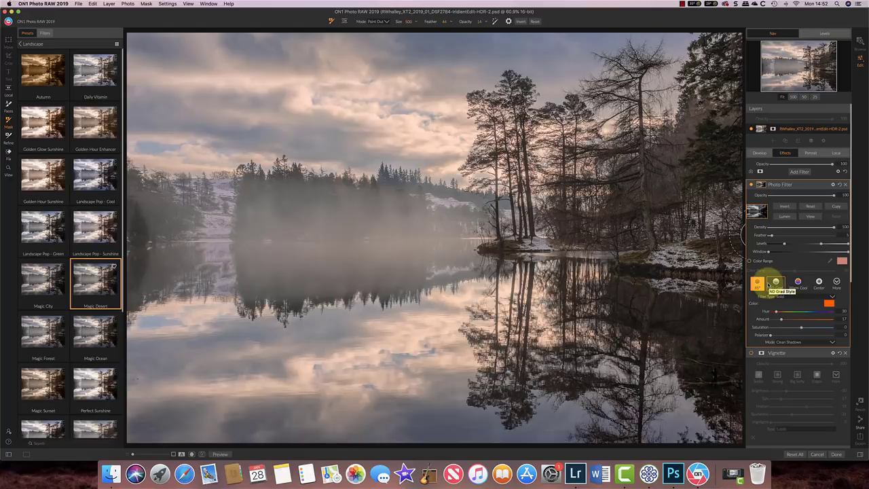
Add a second Photo Filter with the 85 style and Amount 7, and invert its mask to black.
click(800, 172)
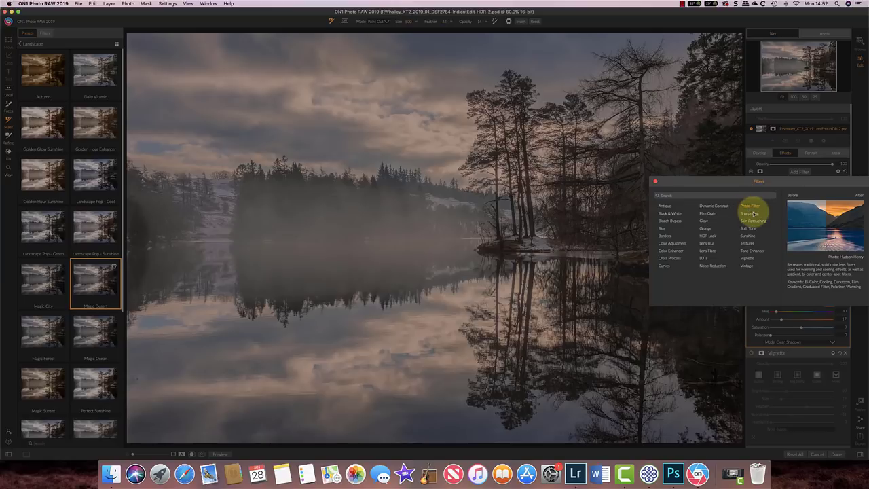
click(750, 207)
click(837, 206)
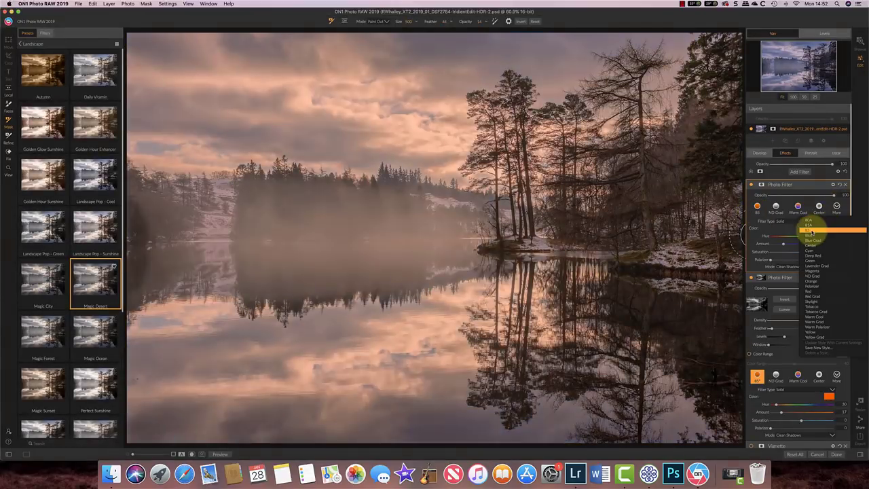
click(811, 229)
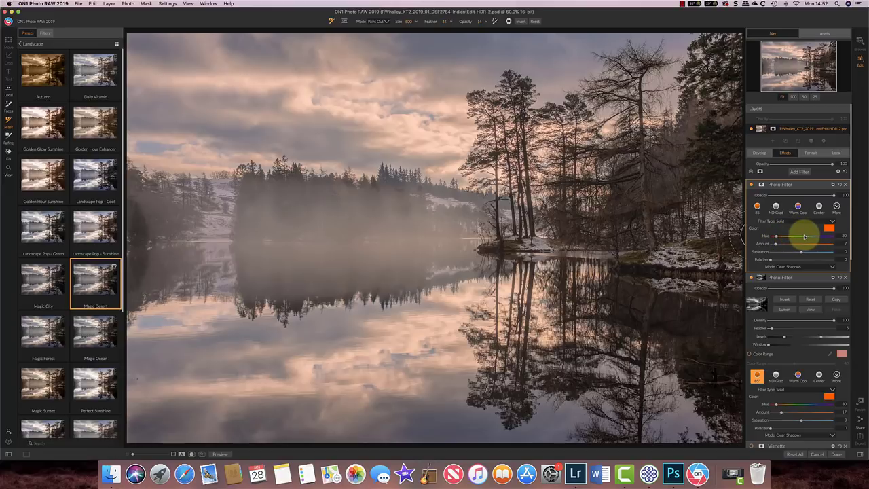
click(762, 185)
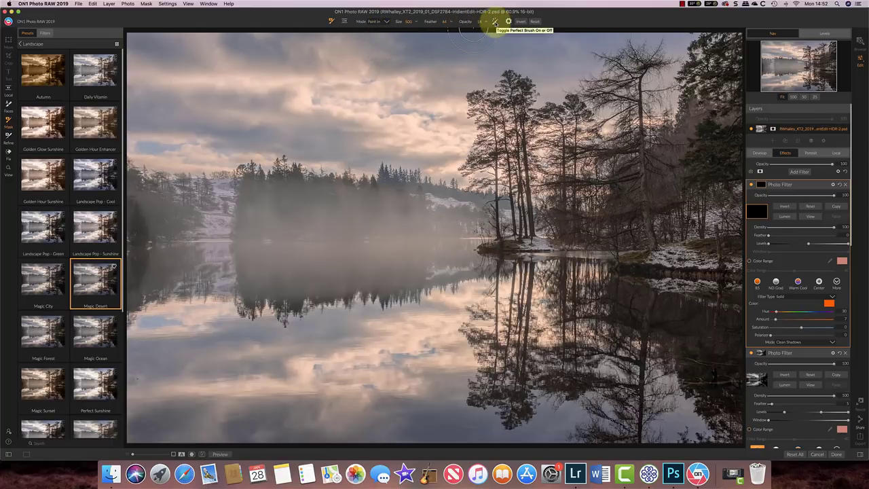
Turn on the Perfect Brush and paint the second Photo Filter into its black mask over the mist and water at 14 opacity.
click(495, 22)
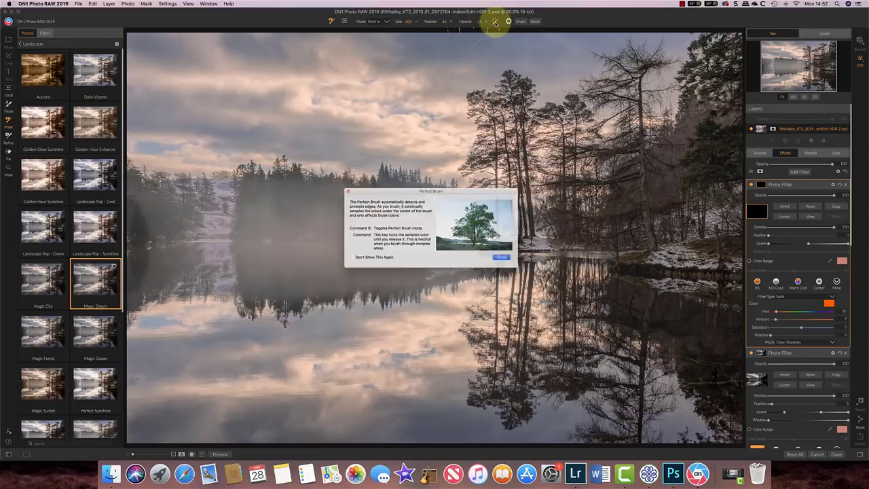
click(515, 262)
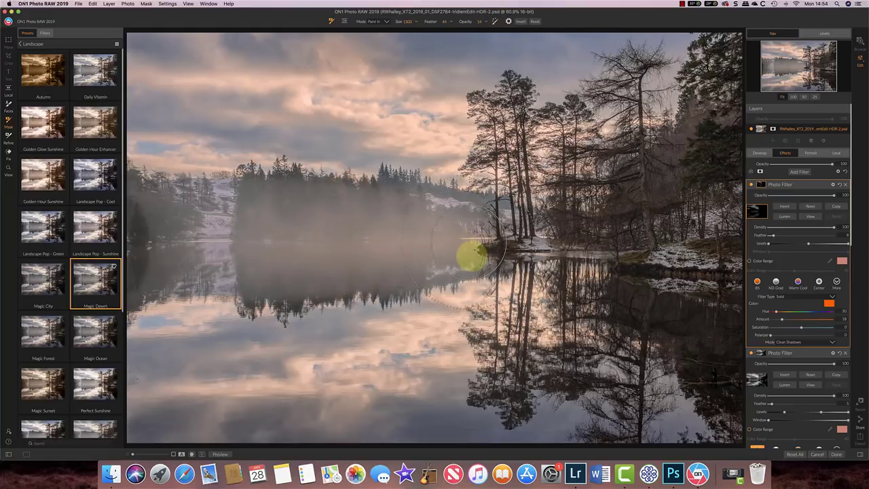
drag(598, 258, 660, 256)
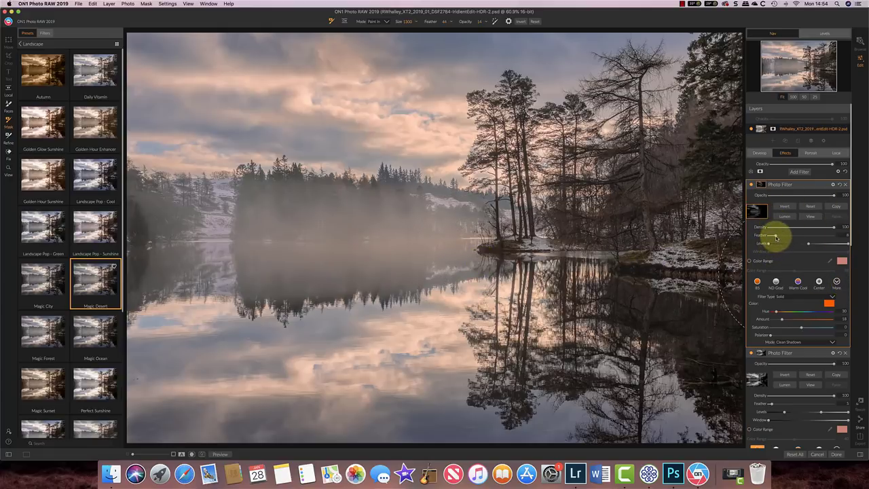
Set the painted mask's Feather to about 9 and its Density to 88, checking the result in the mask view.
mouse_move(776, 238)
mouse_down()
mouse_move(796, 237)
mouse_move(783, 240)
mouse_up()
mouse_move(770, 238)
mouse_down()
mouse_move(786, 241)
mouse_move(774, 237)
mouse_up()
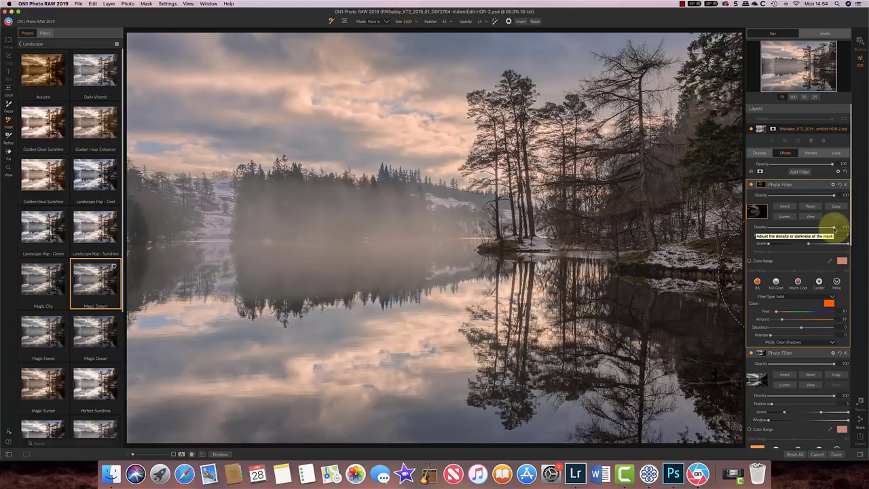
click(812, 220)
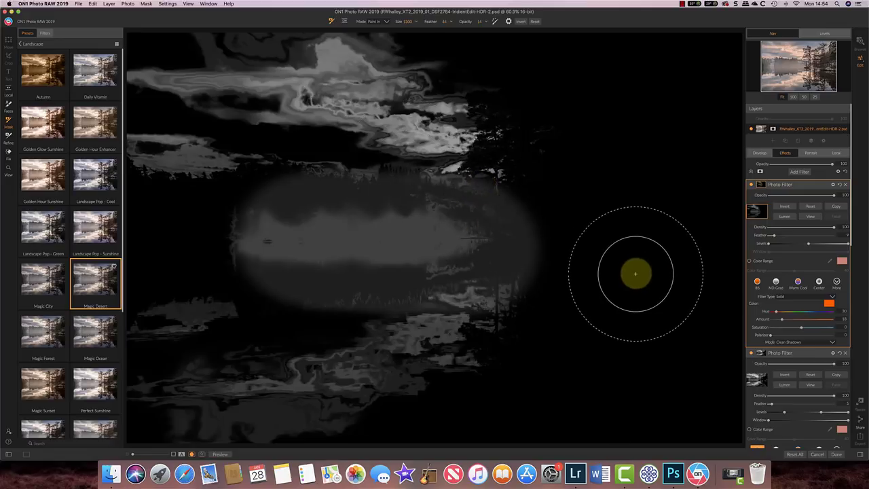
mouse_move(836, 232)
mouse_down()
mouse_move(820, 230)
mouse_move(835, 229)
mouse_up()
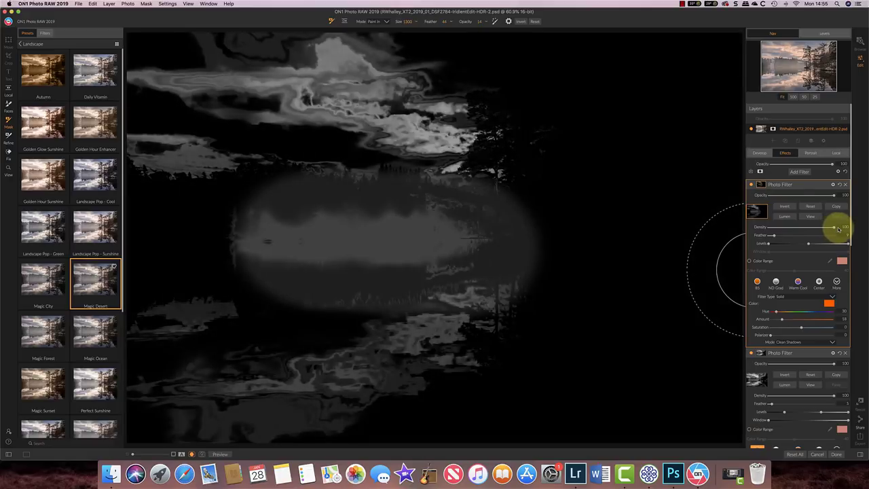
click(807, 217)
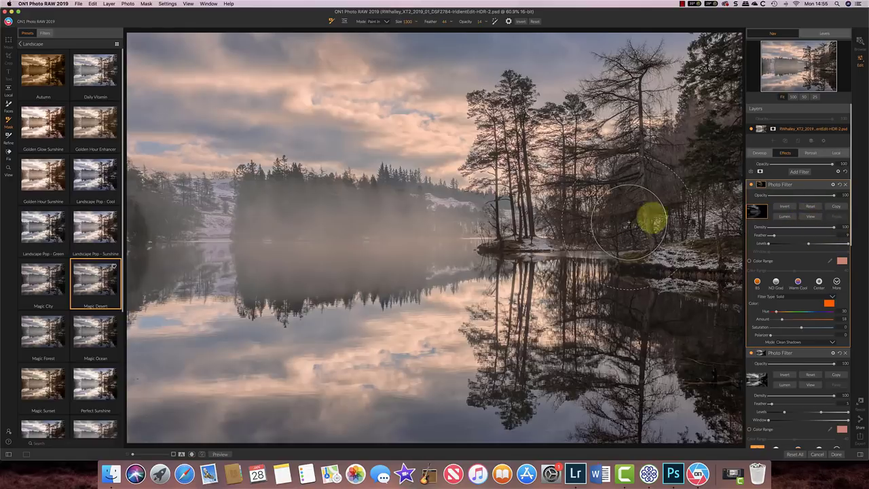
drag(834, 229, 827, 228)
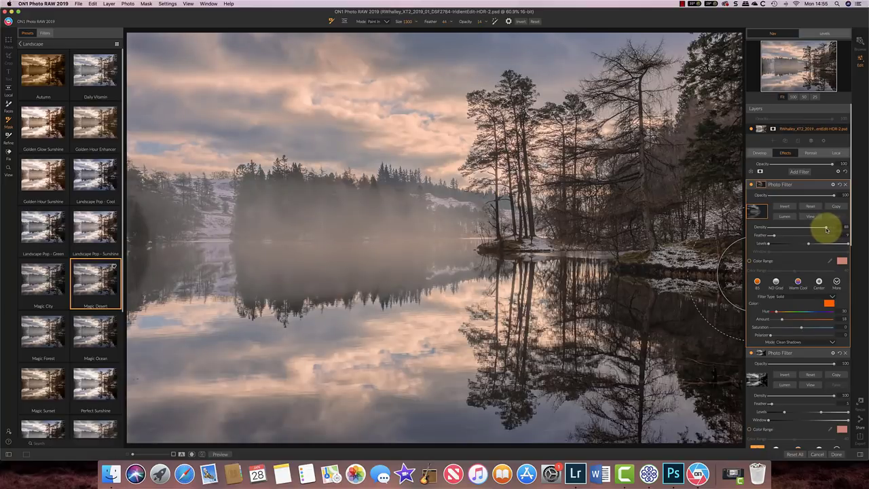
Turn on the preset's disabled Vignette filter below the two Photo Filters.
scroll(792, 248, down, 1)
scroll(793, 247, down, 5)
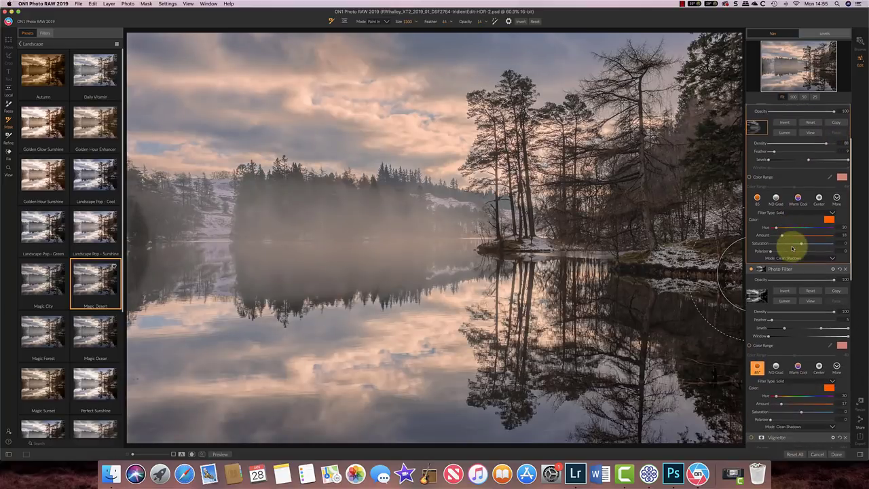
scroll(792, 248, down, 1)
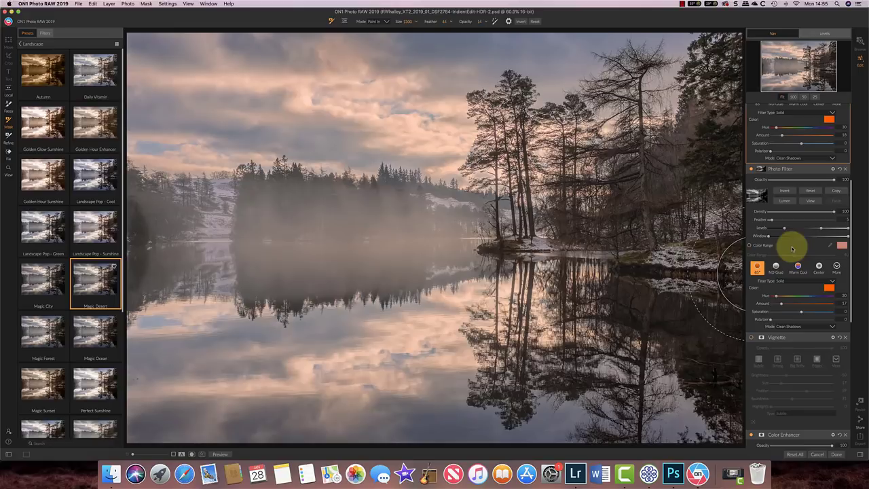
click(752, 338)
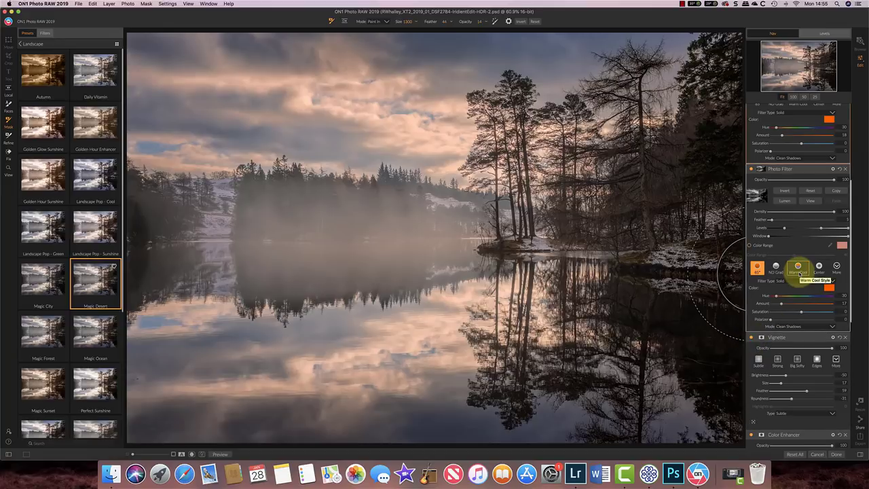
Set the Color Enhancer filter's Temperature to 4.
scroll(798, 267, down, 8)
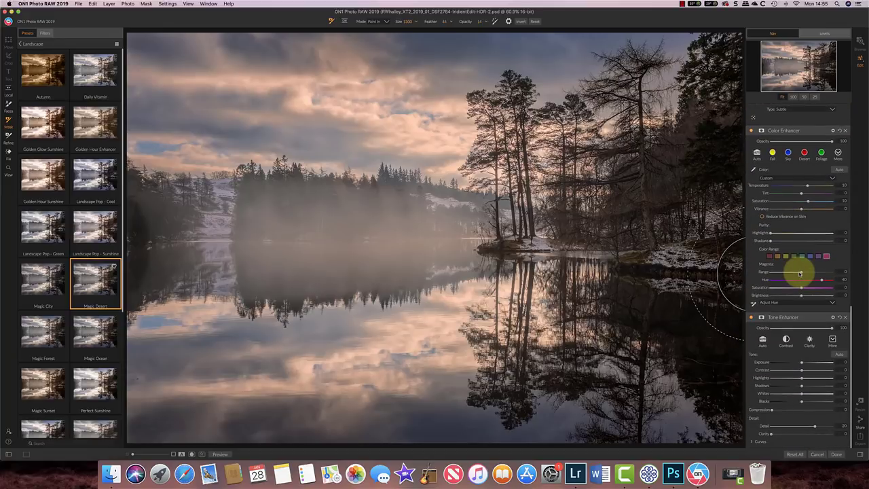
scroll(800, 273, up, 3)
drag(808, 226, 803, 229)
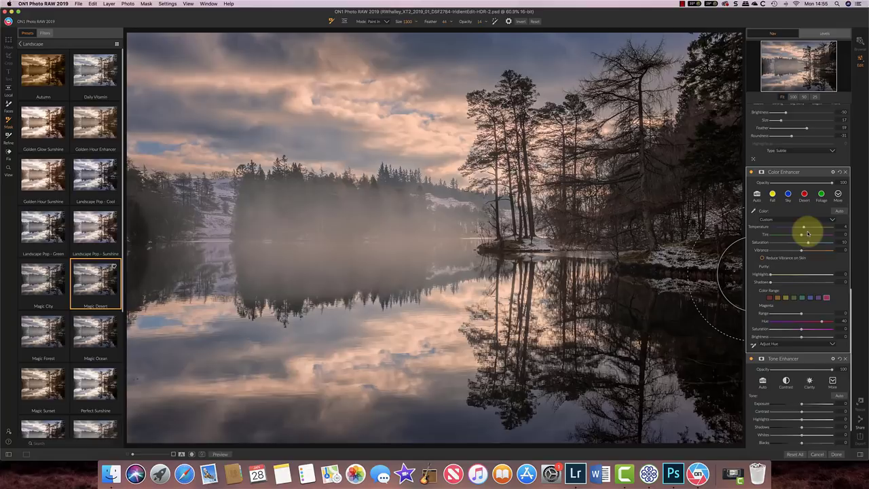
In the Tone Enhancer filter, set Clarity to 7 and Shadows to 8.
scroll(807, 233, down, 3)
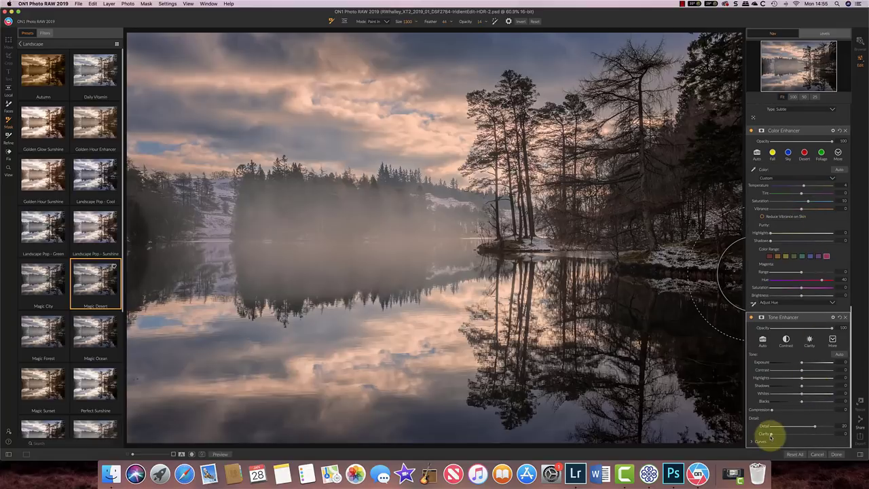
drag(772, 434, 776, 436)
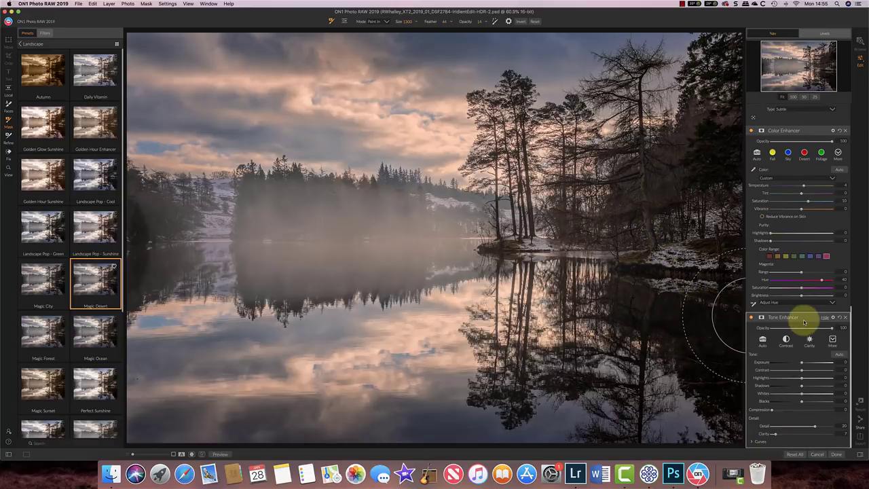
mouse_move(789, 319)
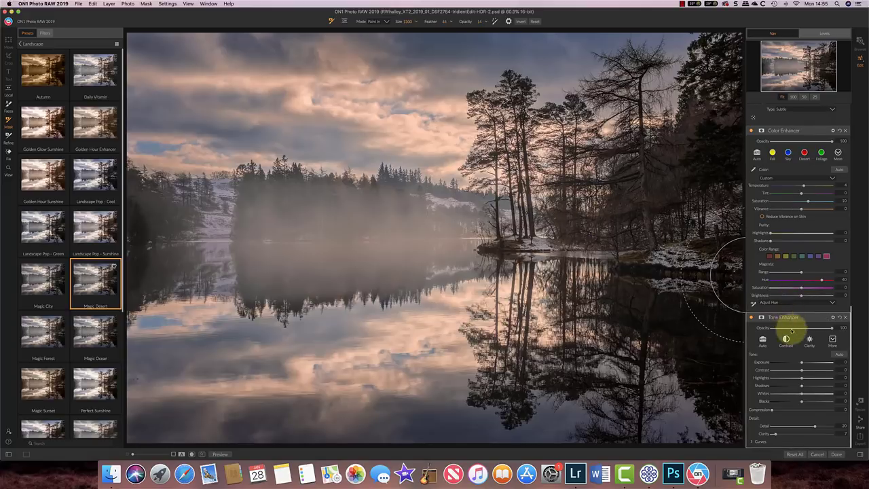
mouse_move(802, 387)
mouse_down()
mouse_move(823, 387)
mouse_move(808, 387)
mouse_up()
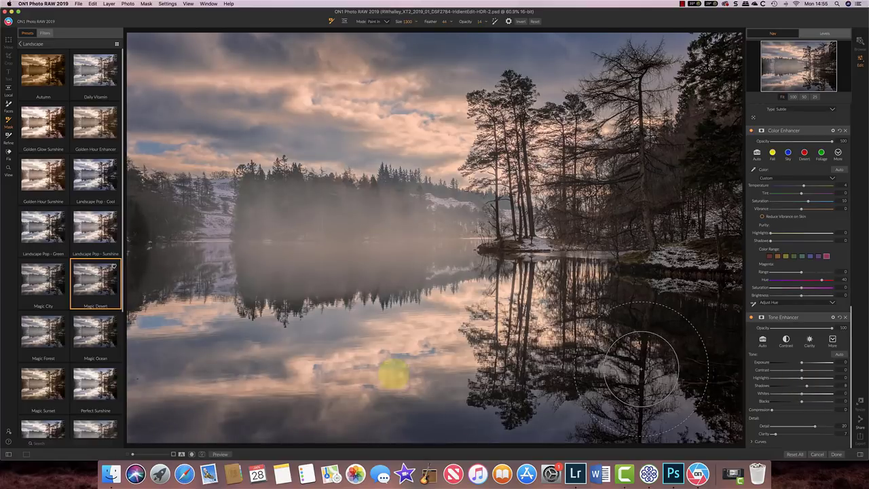
Compare the image with and without the ON1 effects and apply the result back to the Photoshop document.
click(219, 454)
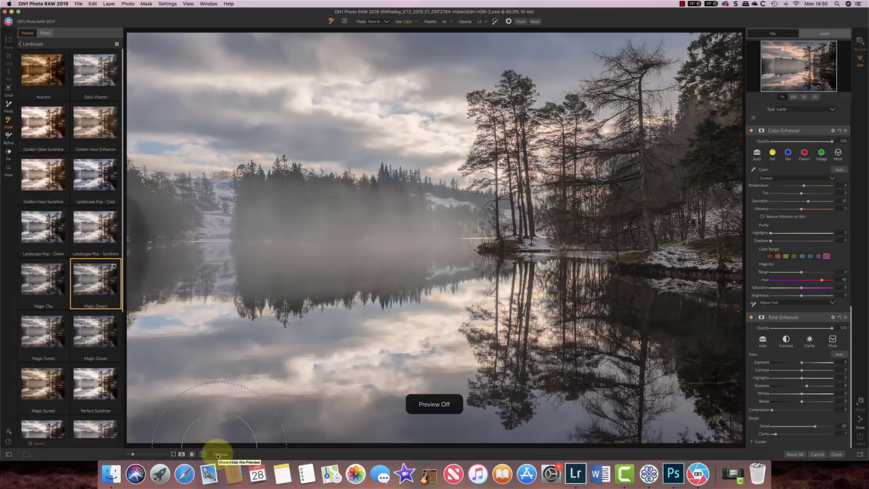
click(219, 454)
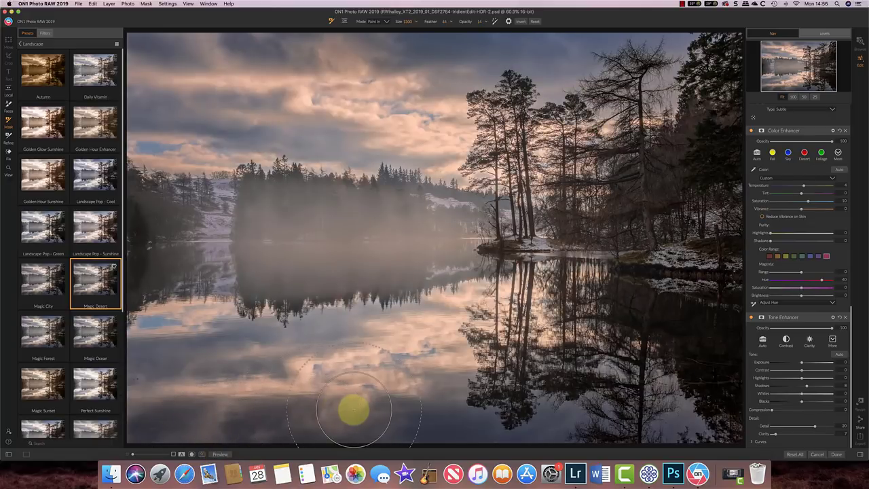
click(834, 455)
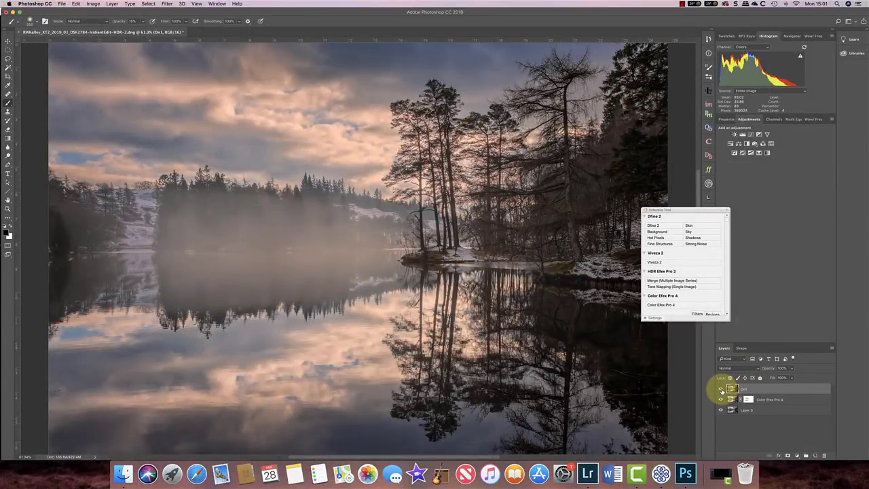
Compare the image with and without the On1 layer and reduce that layer's opacity to about 76%.
click(721, 390)
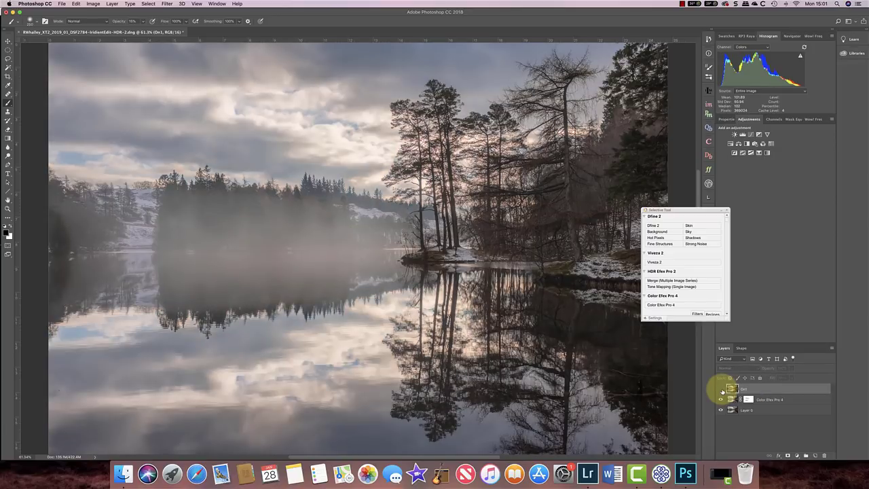
click(721, 390)
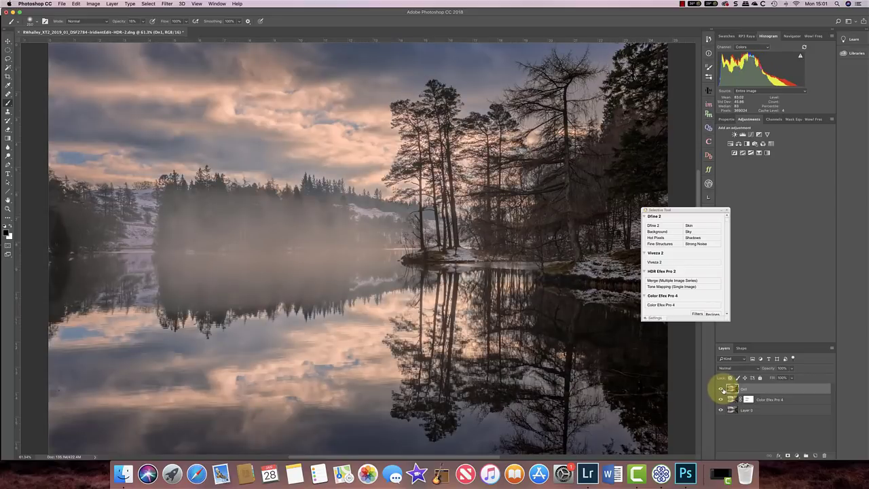
click(791, 369)
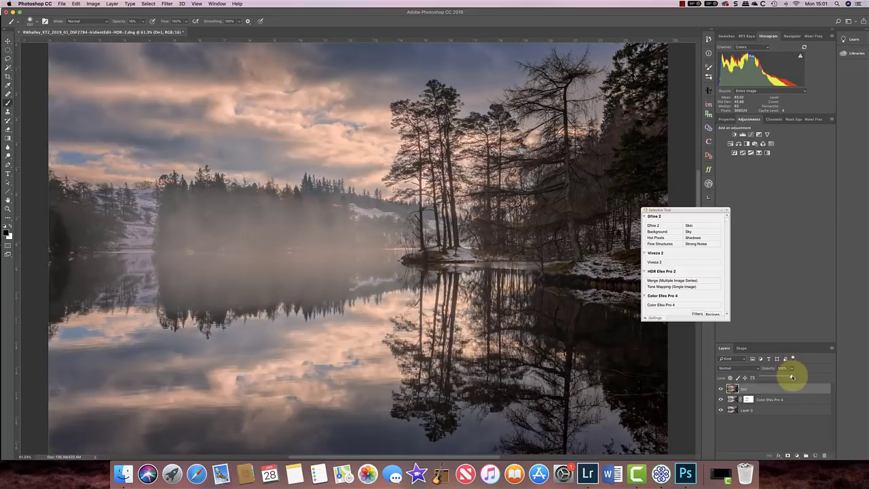
drag(791, 377, 785, 377)
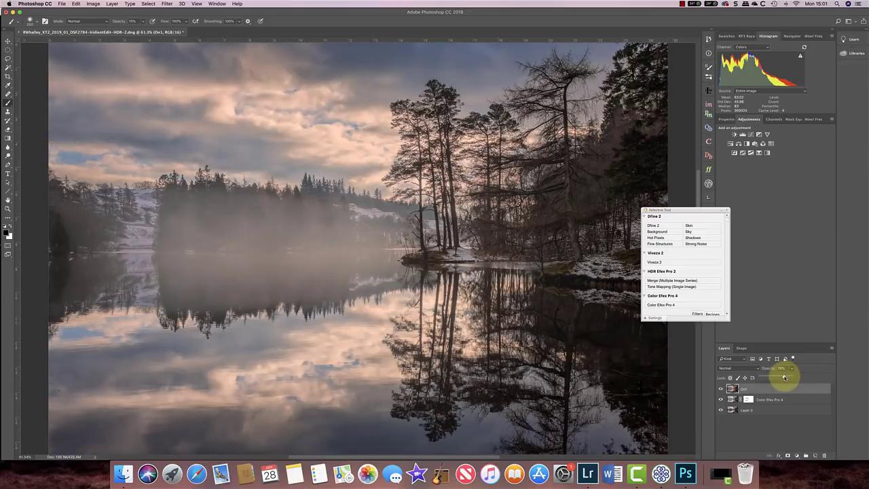
drag(784, 377, 783, 377)
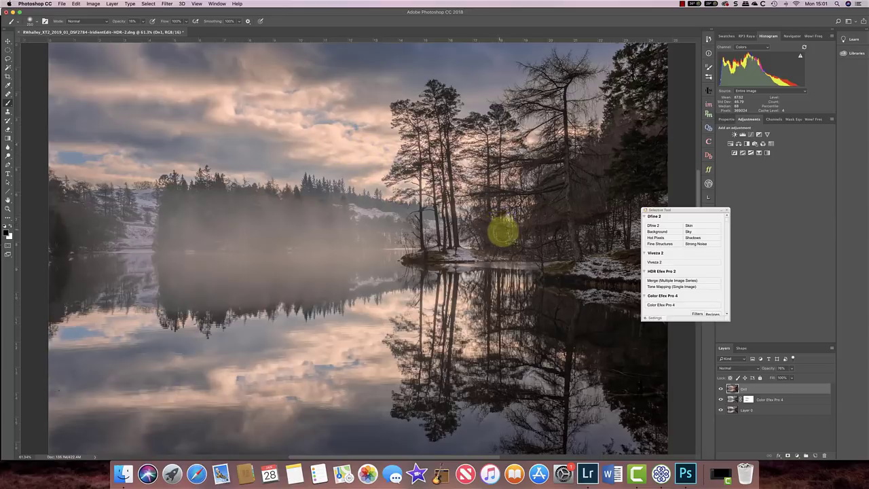
Launch Viveza 2 and add a control point on the bright clouds above the trees, sized to about 69%.
click(655, 262)
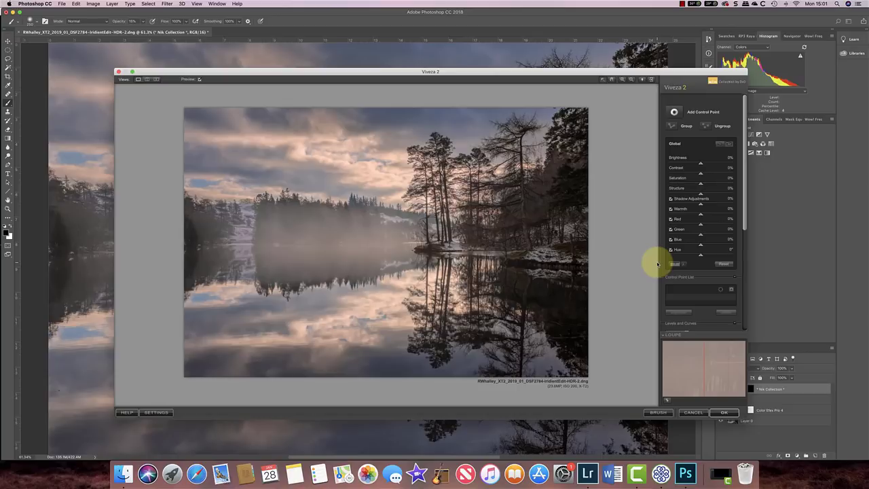
click(675, 112)
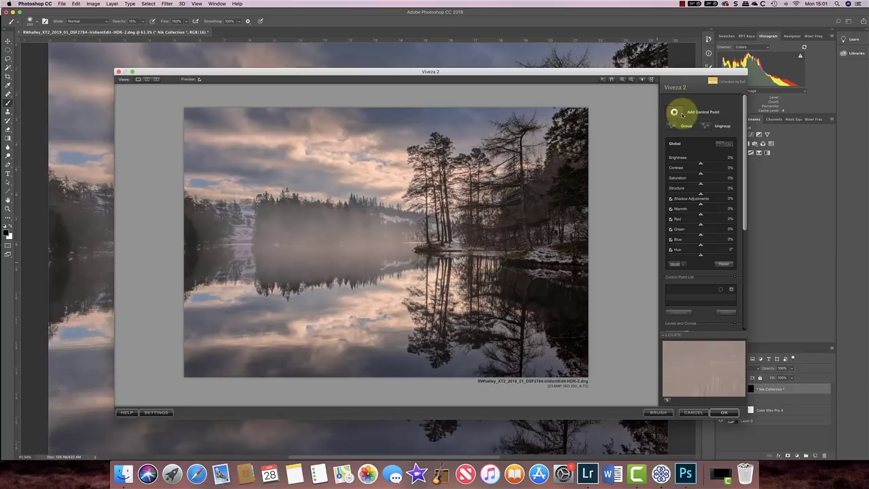
click(344, 166)
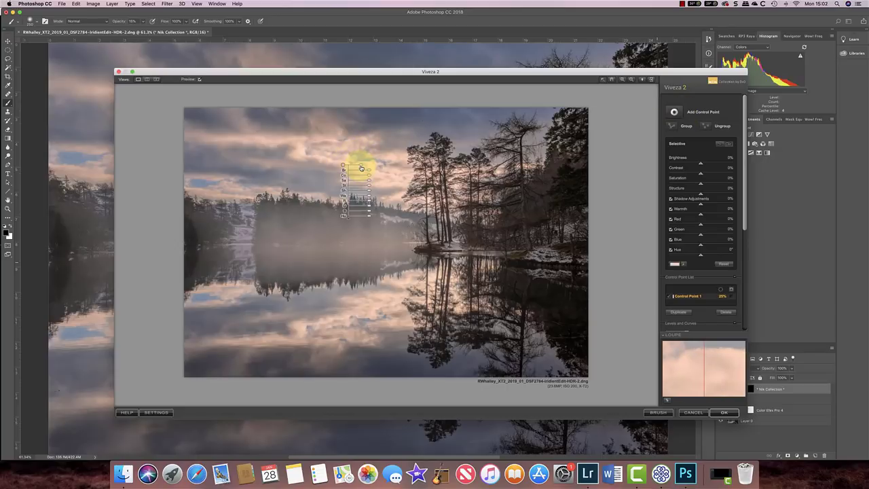
drag(362, 168, 374, 168)
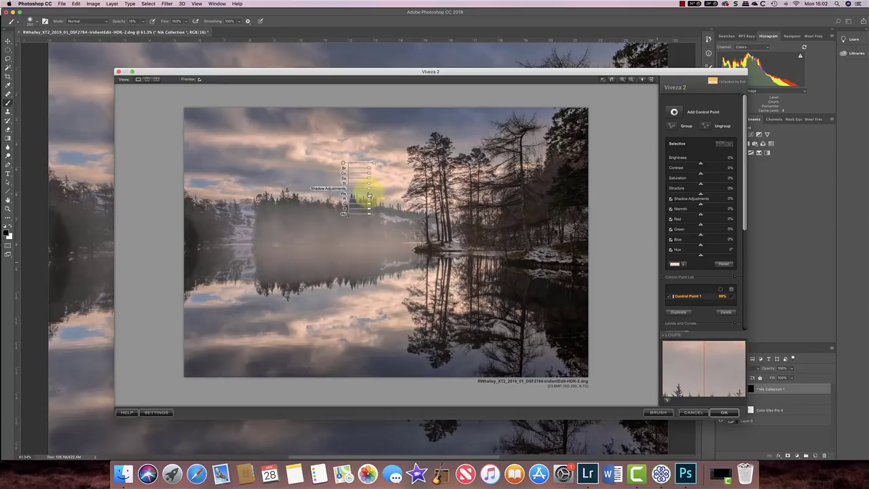
Set the cloud control point's Contrast to 20%, Saturation to 9% and Warmth to 9%, and duplicate it onto the cloud reflection in the lake.
drag(369, 194, 371, 196)
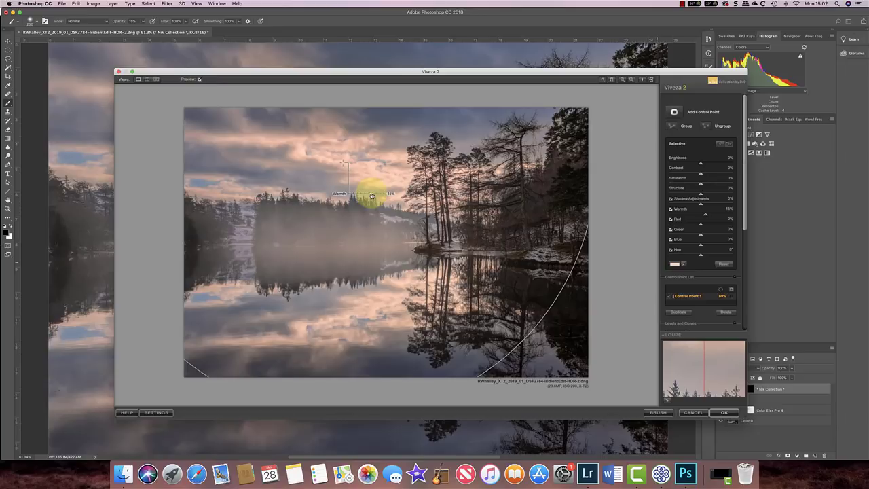
drag(372, 197, 371, 196)
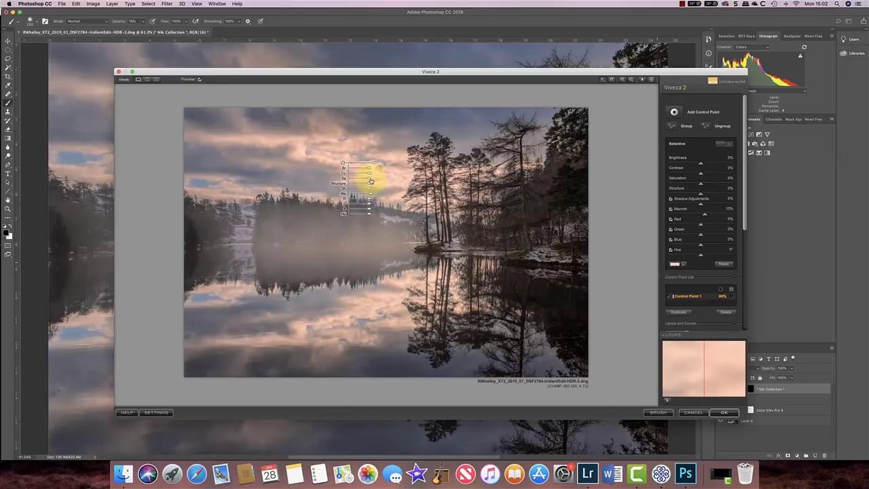
drag(369, 181, 371, 182)
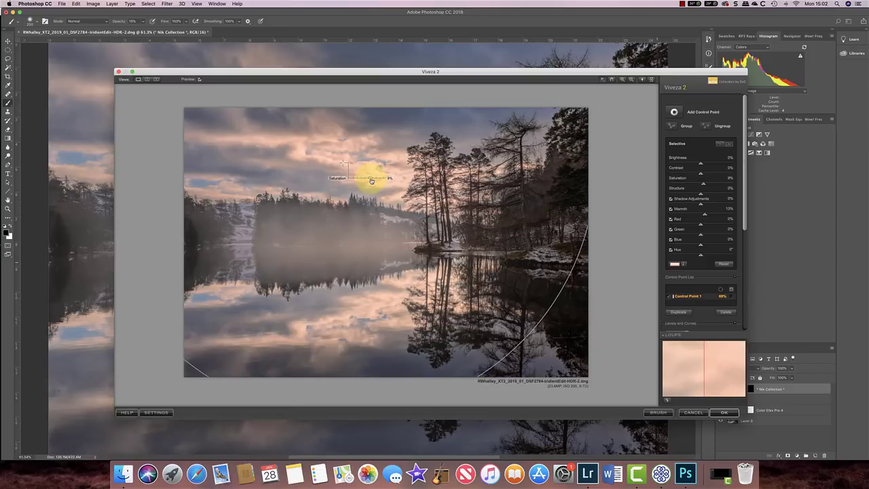
drag(372, 180, 371, 176)
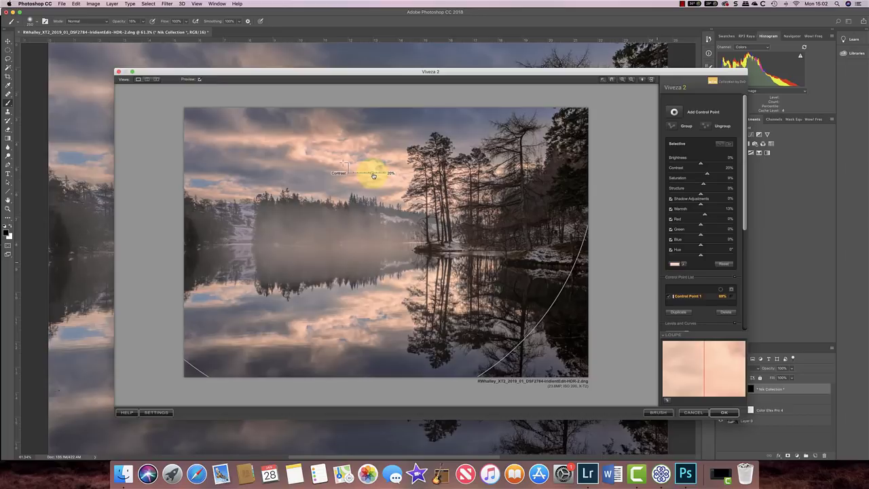
drag(373, 176, 371, 197)
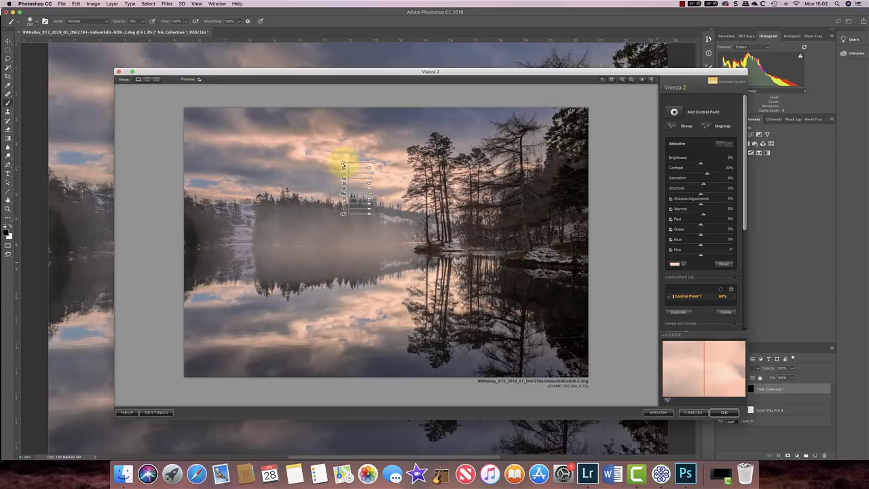
drag(343, 165, 365, 306)
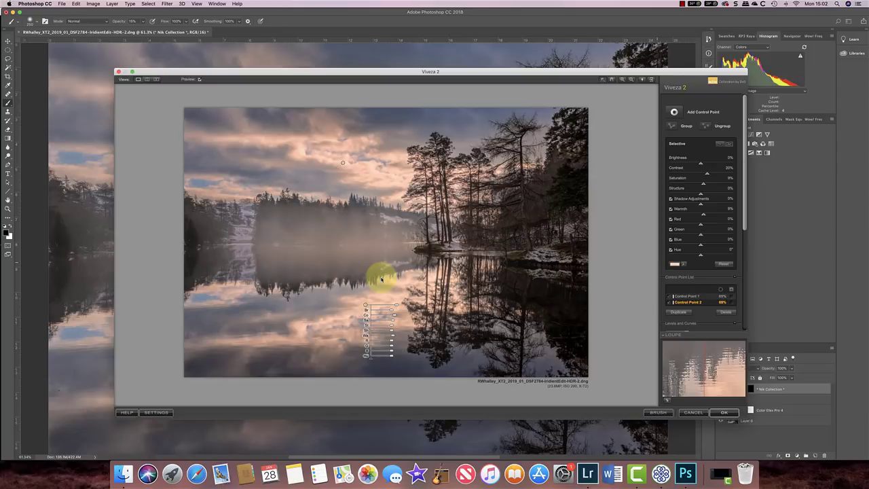
Add a control point in the mist at the waterline and size it to about 23%.
click(382, 279)
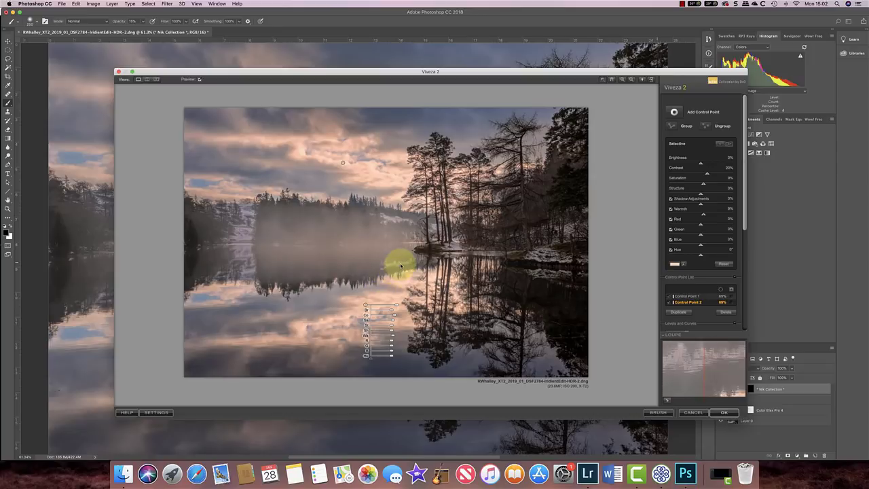
click(675, 113)
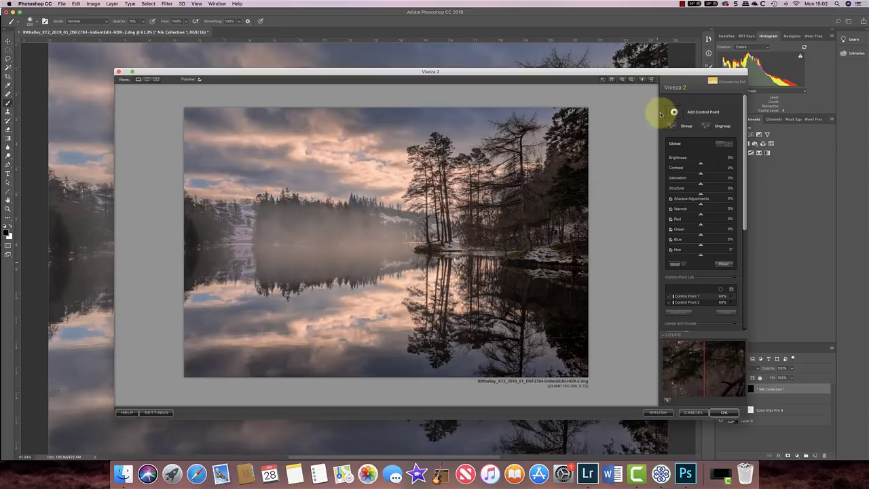
click(365, 244)
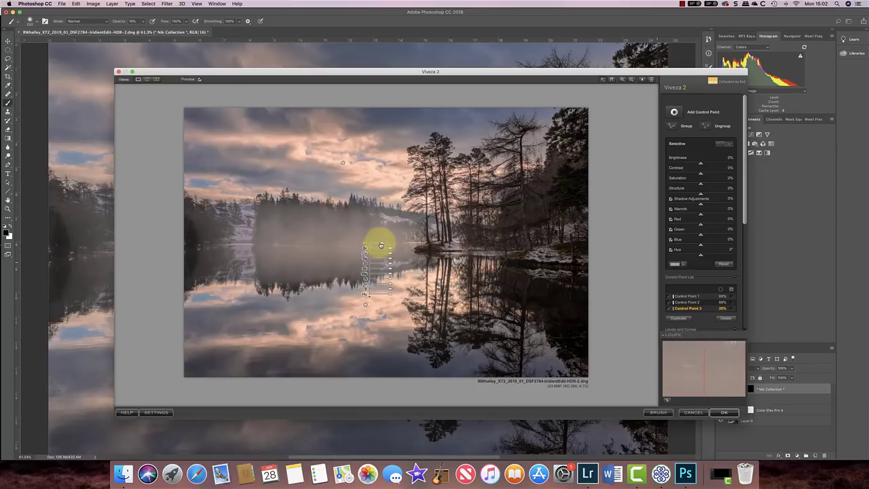
drag(382, 246, 382, 245)
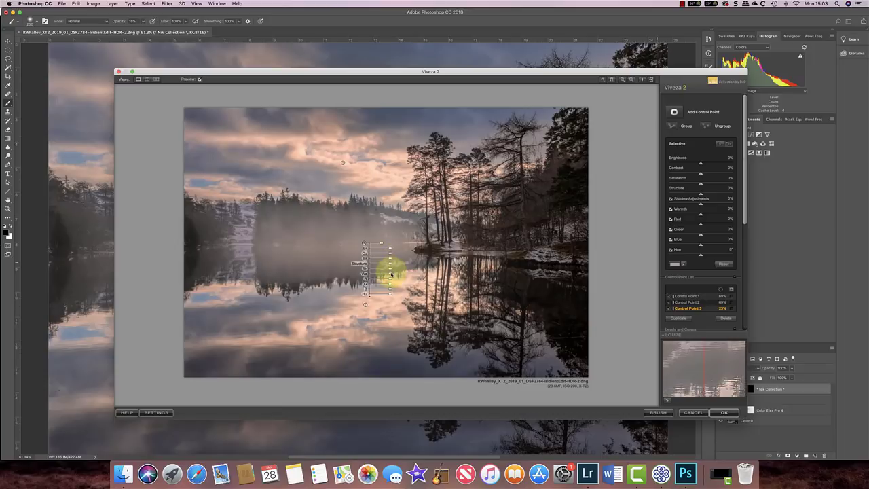
Set the mist control point's Warmth to 11% and Brightness to about 9%.
drag(391, 277, 391, 277)
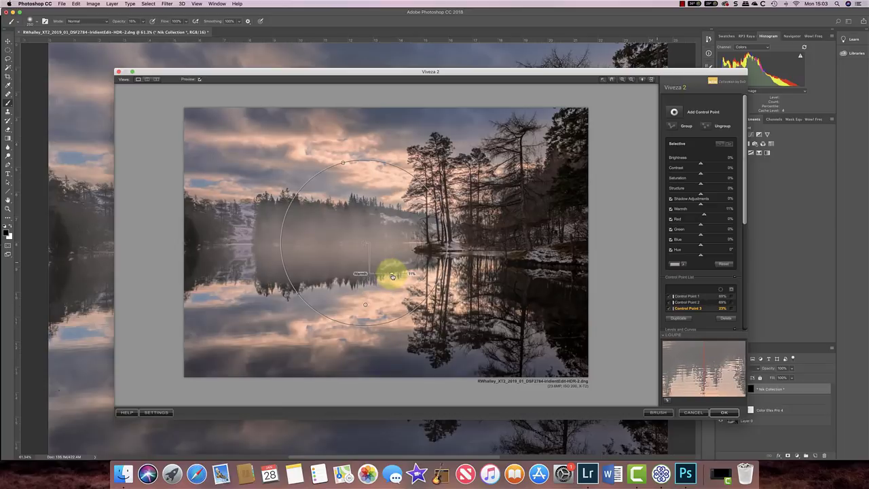
drag(392, 276, 391, 276)
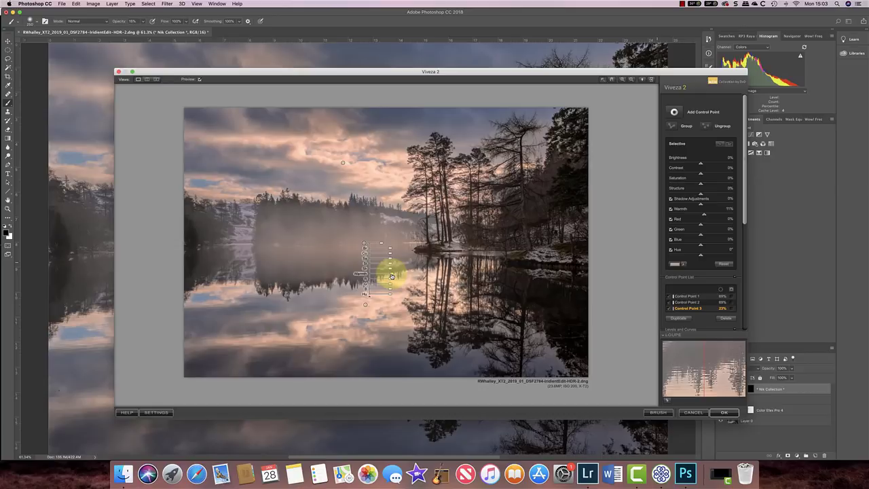
drag(392, 276, 391, 251)
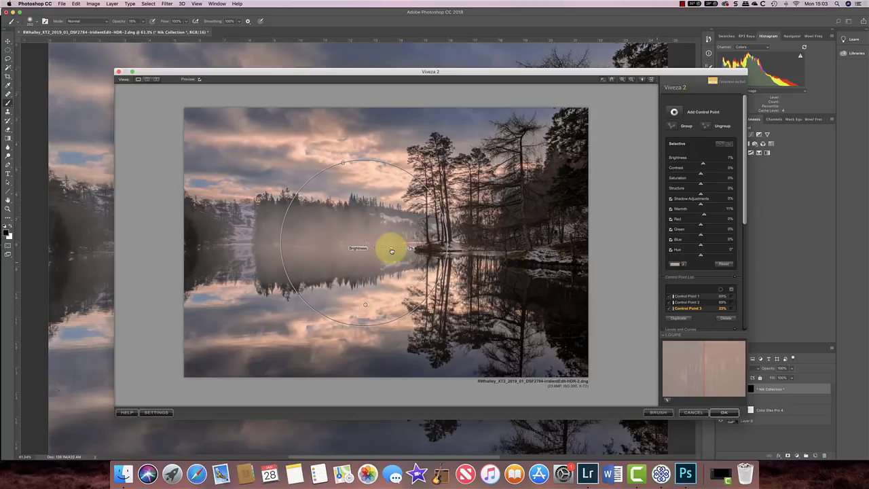
drag(392, 250, 391, 250)
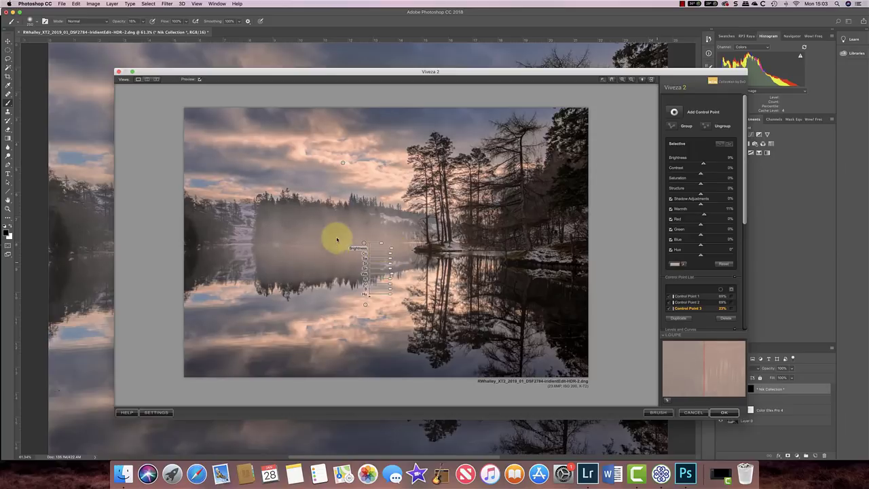
click(296, 256)
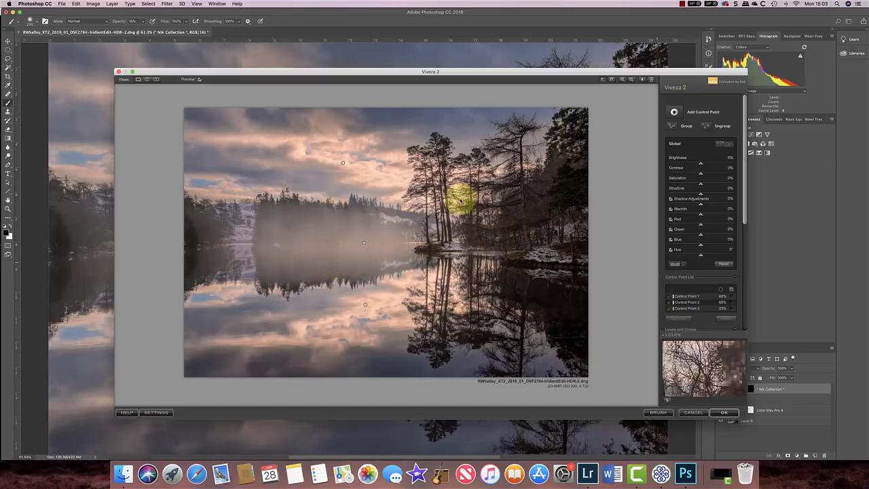
Compare the image with and without the adjustments, and set global Saturation to 9%, Shadow Adjustments to -11% and Warmth to 6%.
click(200, 80)
click(200, 80)
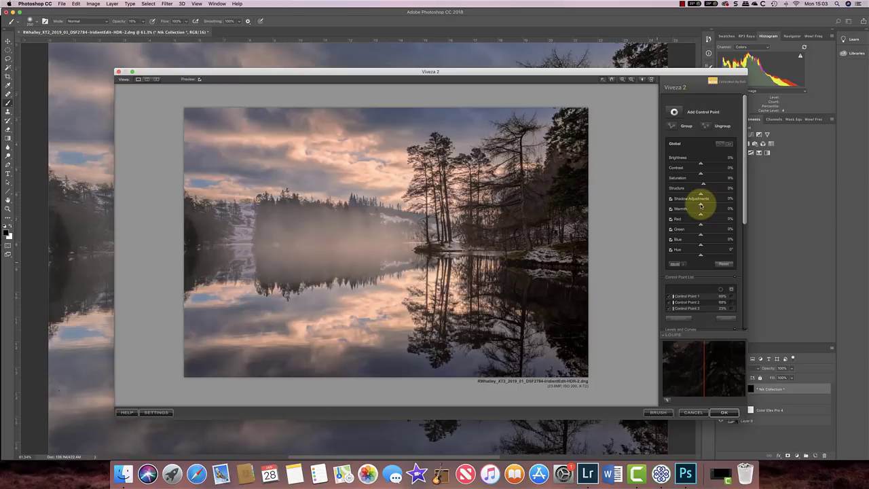
drag(701, 205, 694, 205)
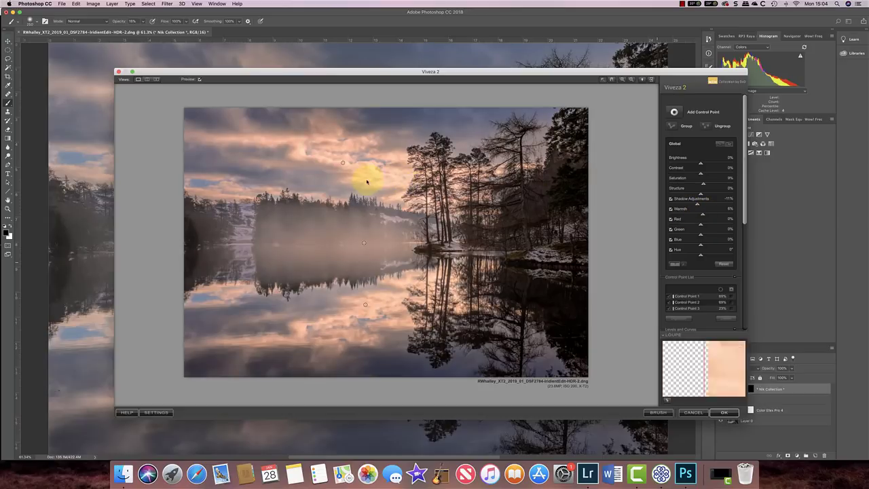
Reduce the cloud control point's Saturation to 5%, Warmth to 7% and Contrast to 9%.
click(343, 165)
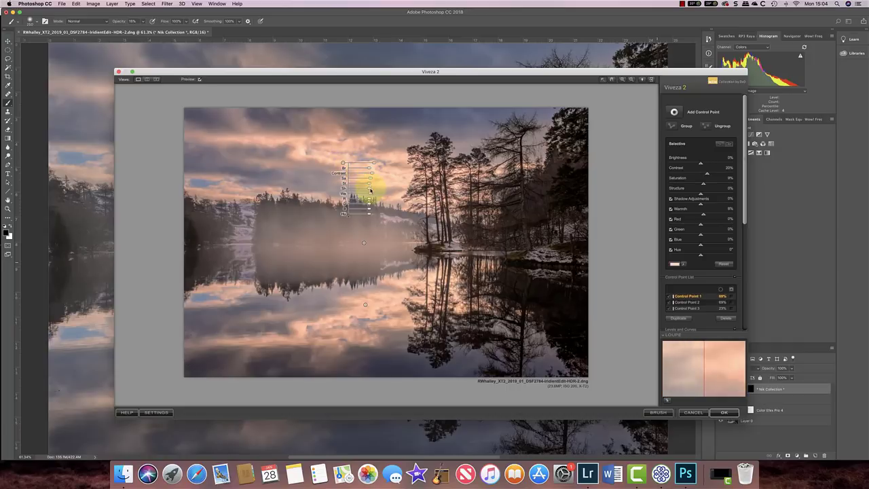
drag(371, 196, 368, 171)
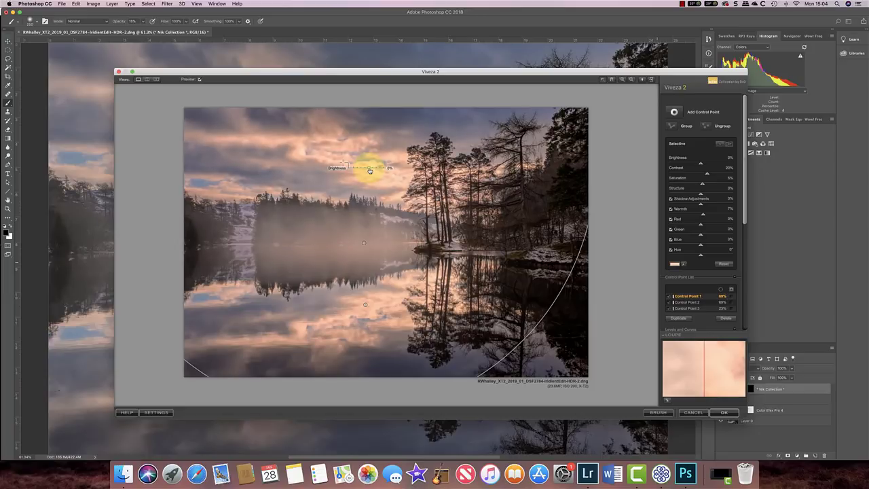
mouse_move(371, 170)
mouse_down()
mouse_move(460, 174)
mouse_move(373, 175)
mouse_up()
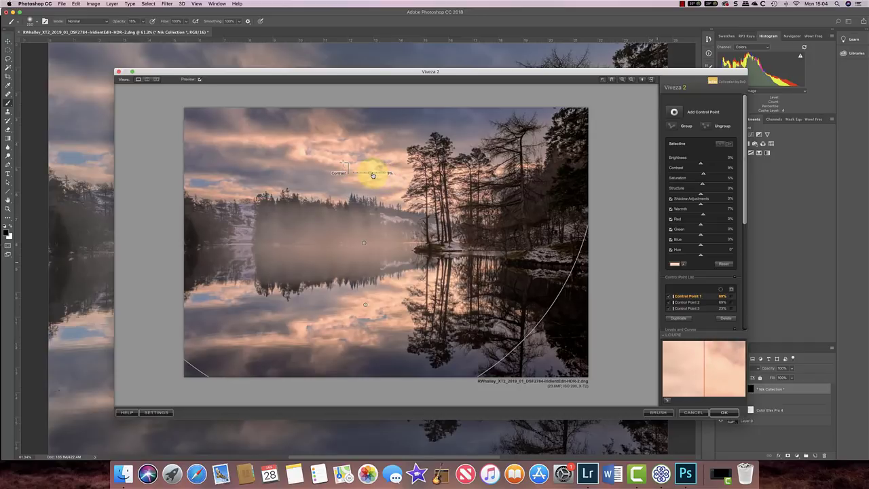
drag(373, 176, 373, 176)
click(609, 188)
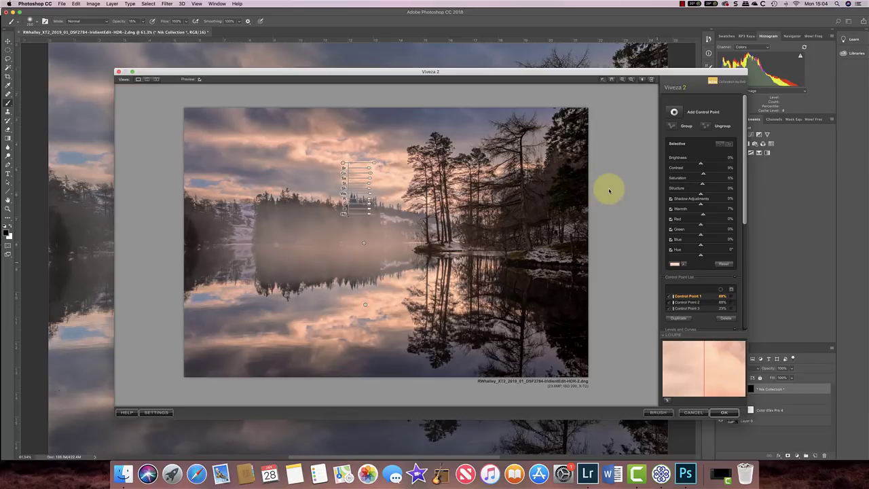
Compare the image with and without the Viveza 2 adjustments and apply the result back to the Photoshop document.
click(201, 80)
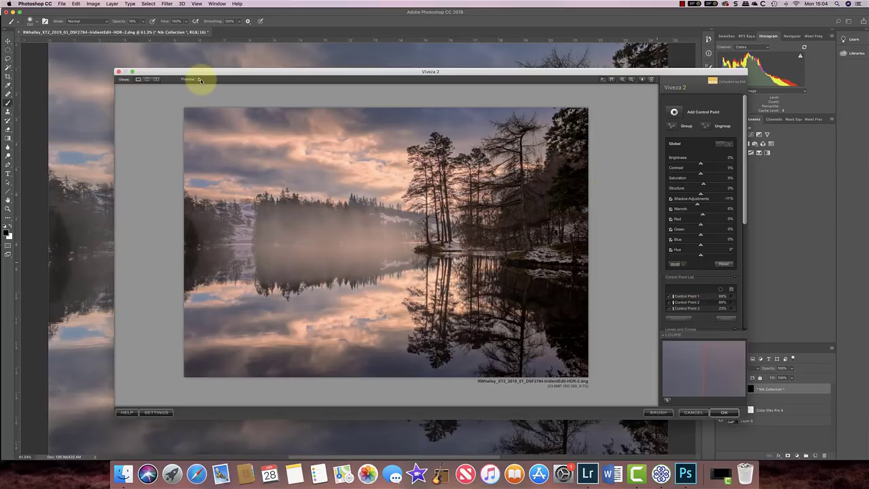
click(201, 79)
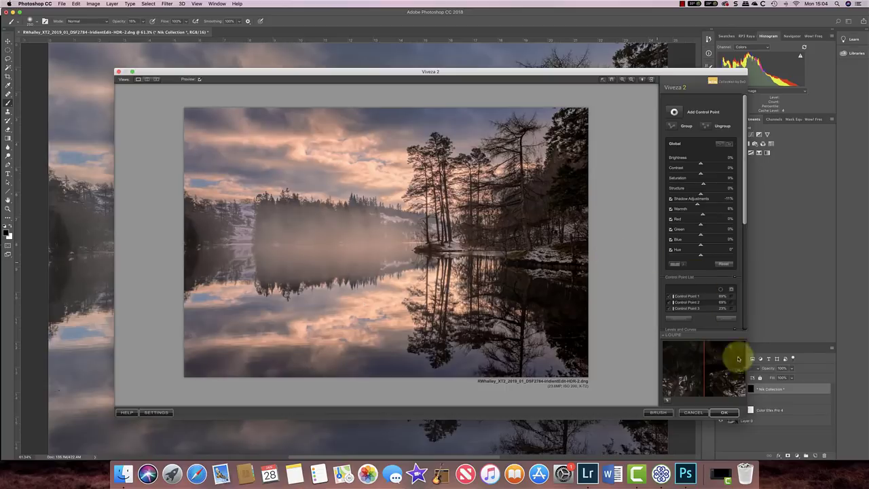
click(715, 412)
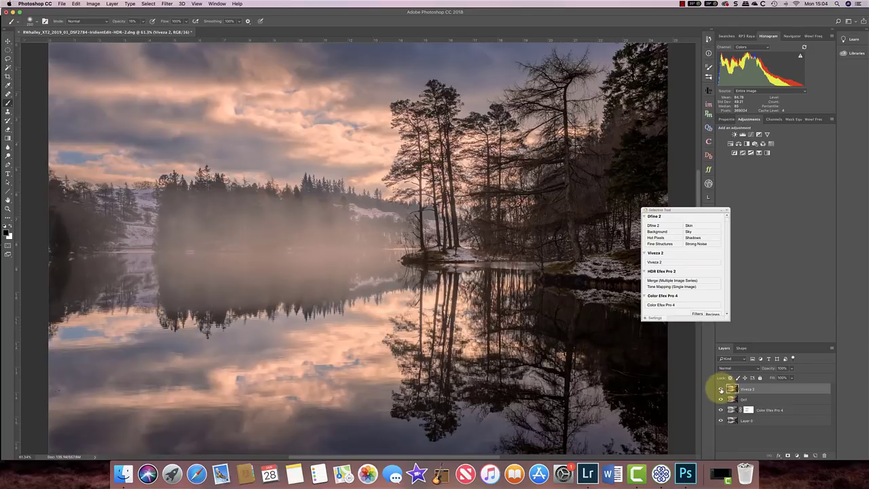
Compare the image with and without the Viveza 2 layer and reduce that layer's opacity to 87%.
click(721, 389)
click(721, 389)
click(721, 389)
click(722, 389)
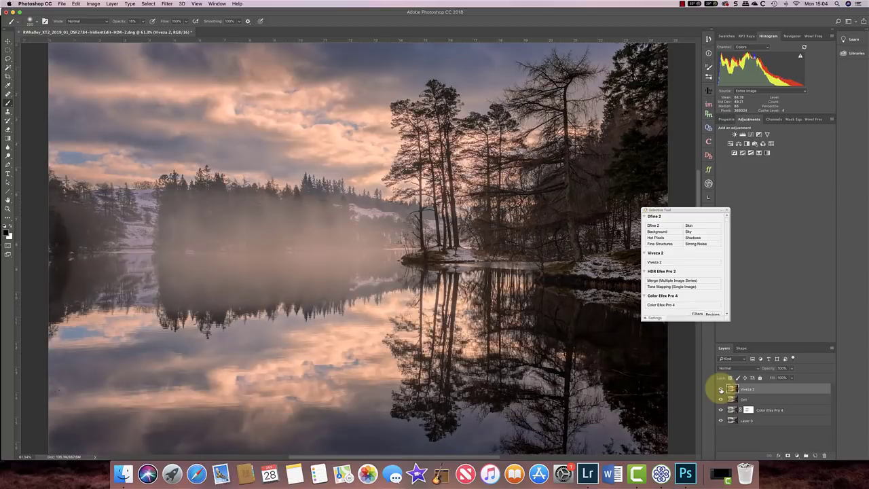
click(791, 368)
drag(792, 377, 774, 394)
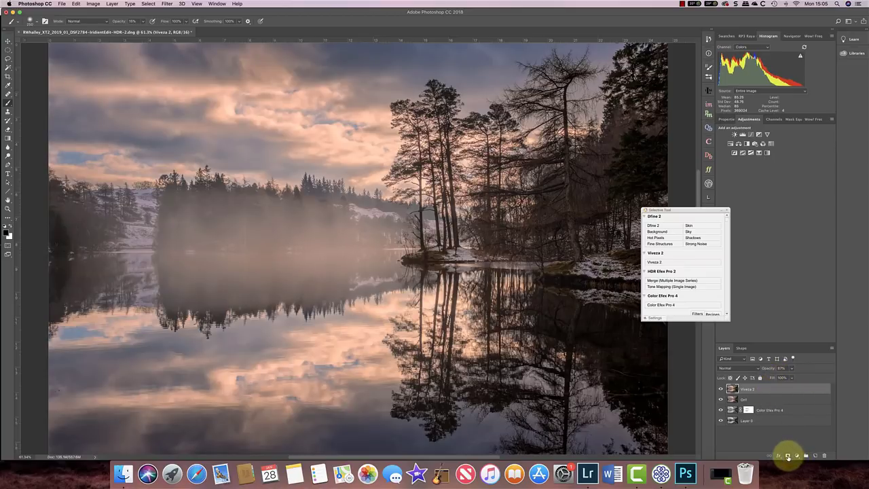
Add a layer mask to the Viveza 2 layer and paint it with a larger black brush over the tree reflections in the lake.
click(788, 455)
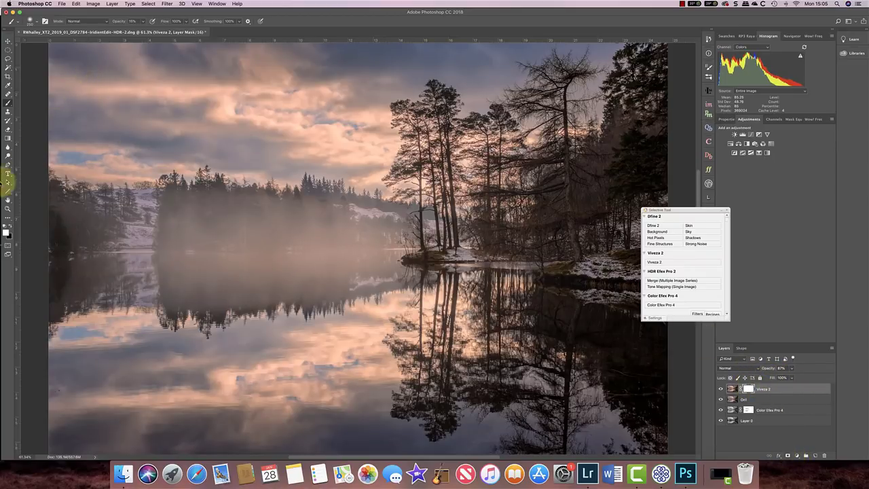
click(10, 226)
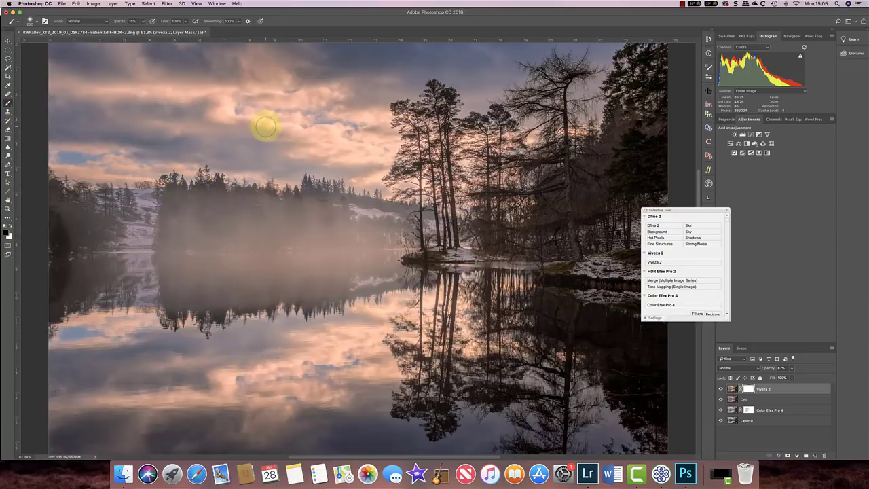
key(bracketright)
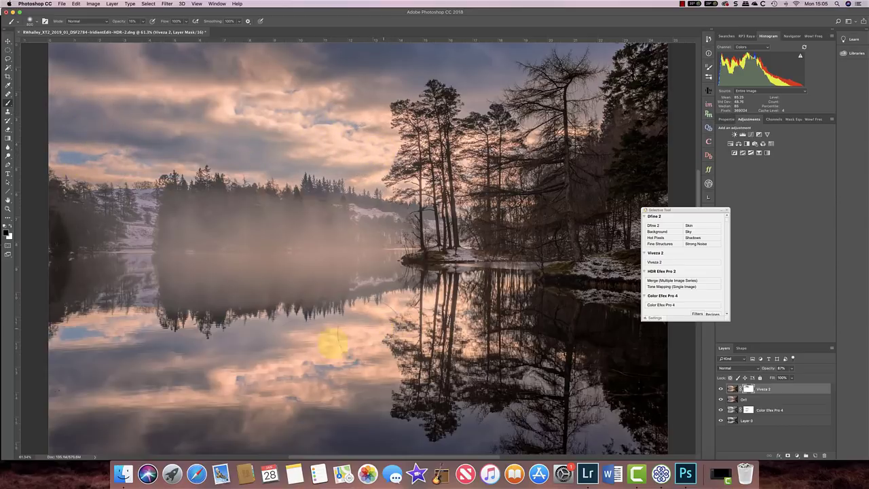
mouse_move(467, 340)
mouse_down()
mouse_move(145, 390)
mouse_move(97, 383)
mouse_move(179, 382)
mouse_move(415, 347)
mouse_up()
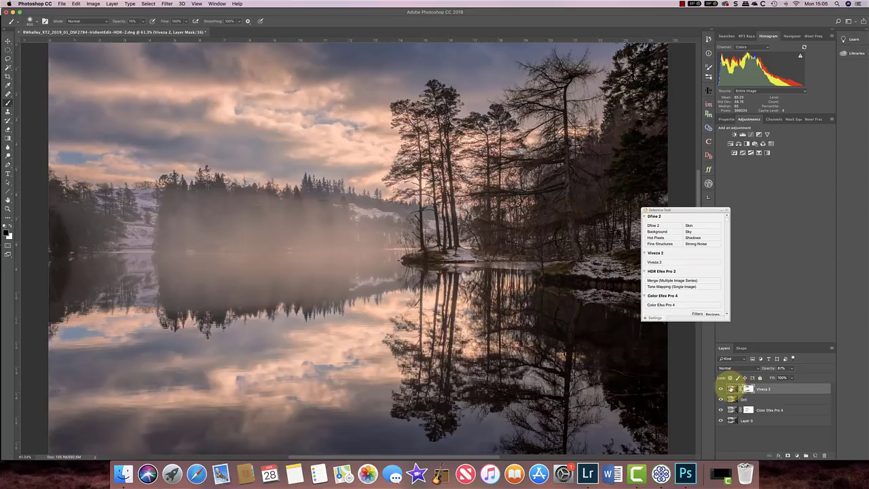
Target the Viveza 2 layer's image, launch Color Efex Pro 4 and set Pro Contrast's Correct Colour Cast to 11%.
click(732, 389)
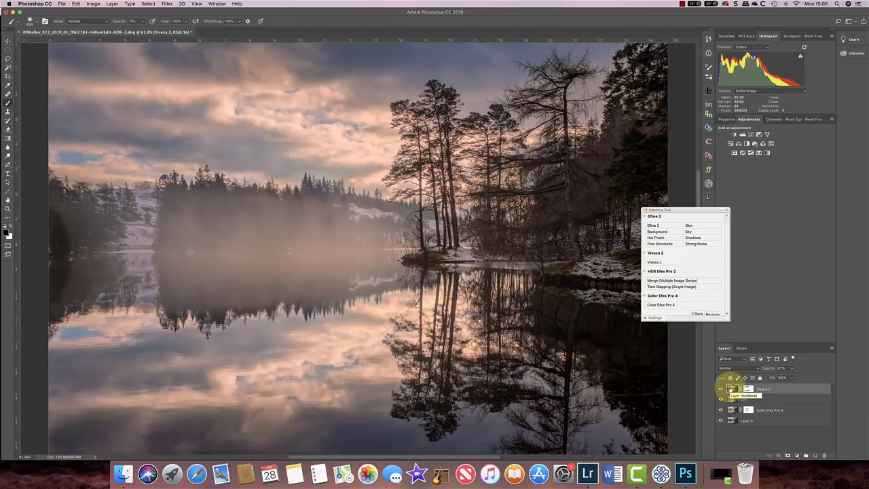
scroll(728, 238, down, 5)
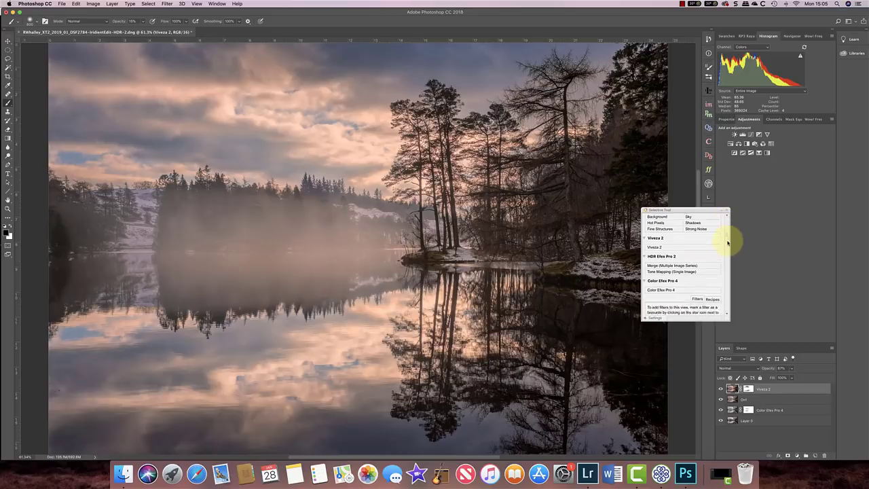
click(672, 245)
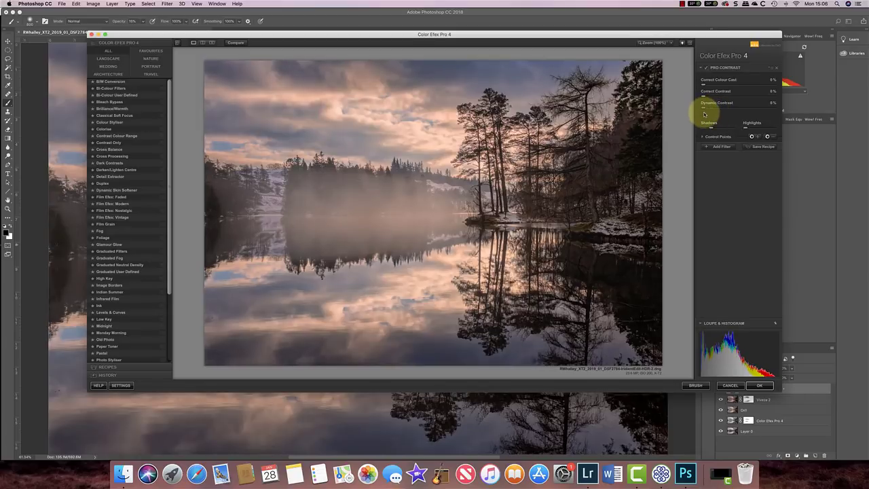
mouse_move(703, 86)
mouse_down()
mouse_move(744, 85)
mouse_move(684, 84)
mouse_move(721, 86)
mouse_up()
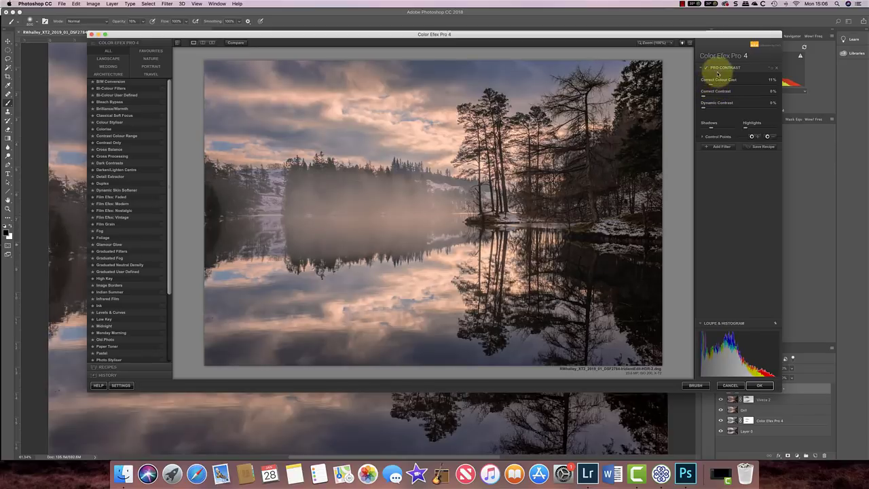
Add a Darken/Lighten Centre filter to the Pro Contrast adjustment and choose shape 2.
click(713, 147)
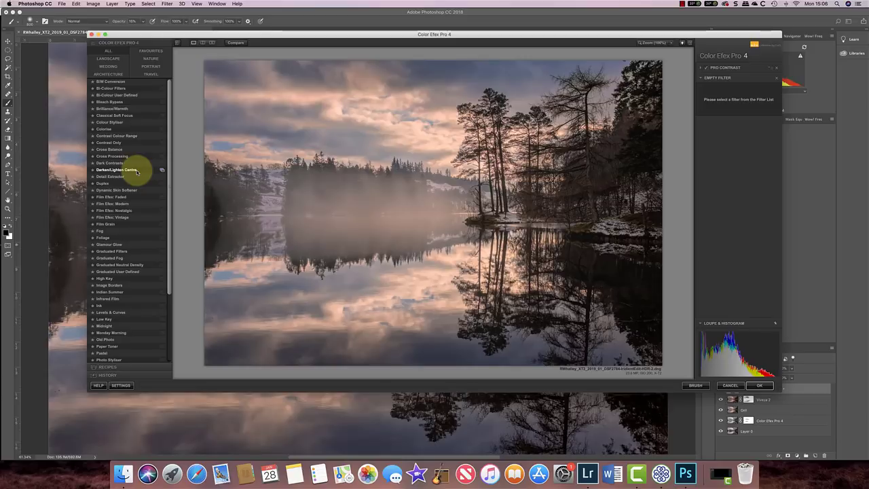
click(107, 171)
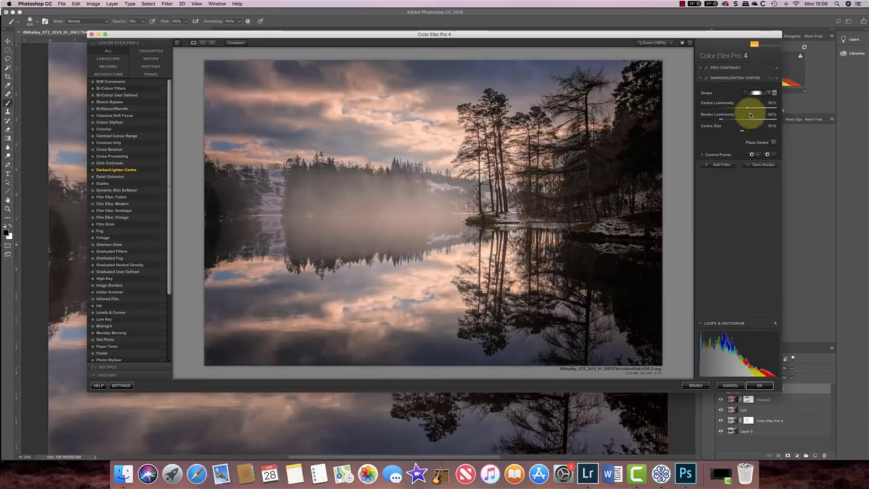
click(774, 92)
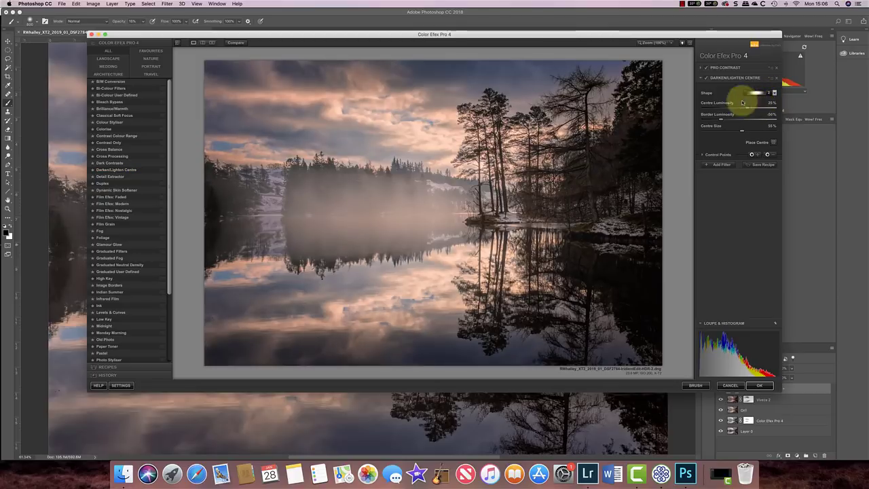
click(760, 89)
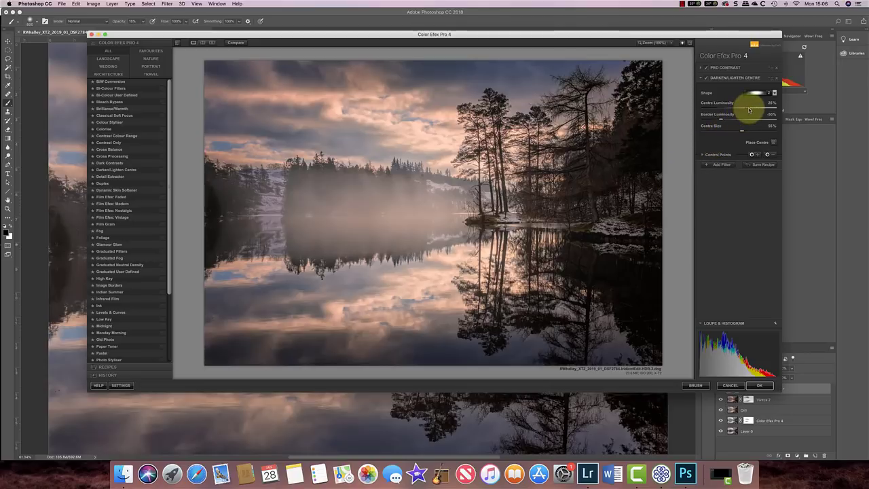
Set Centre Luminosity to 32% and Border Luminosity to about -32%, and place the effect's centre on the mist beside the wooded shore.
drag(750, 110, 726, 122)
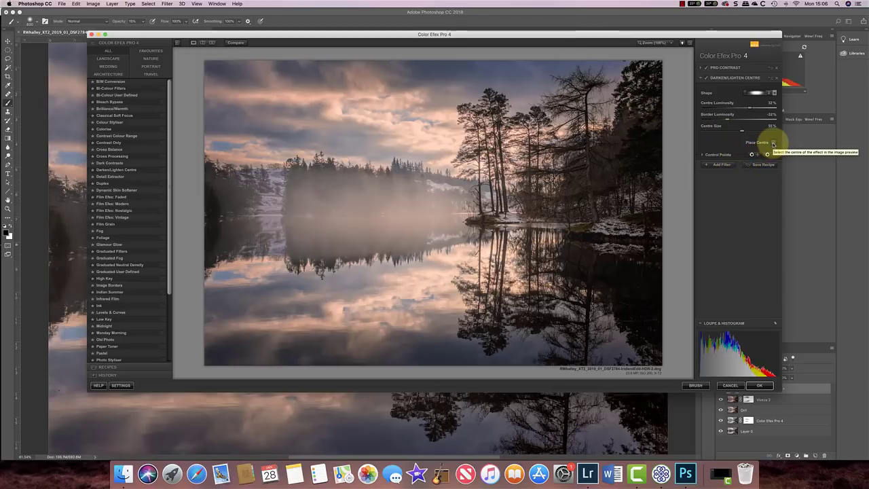
click(769, 147)
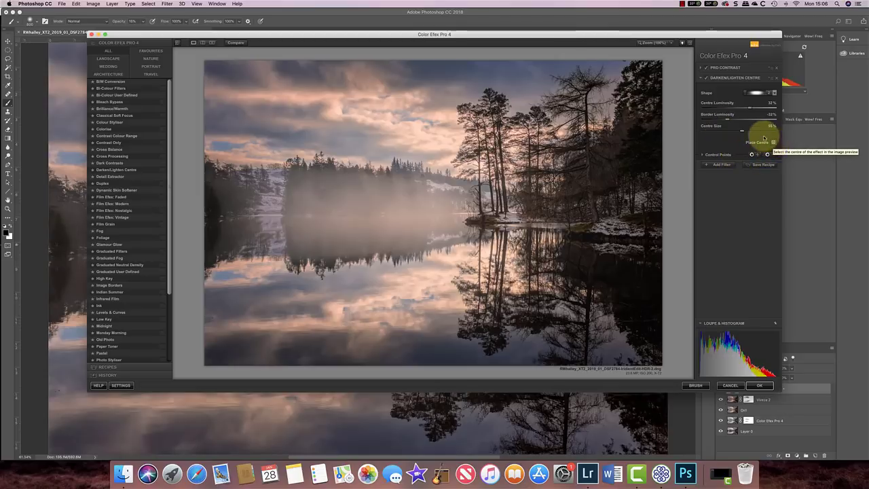
click(439, 214)
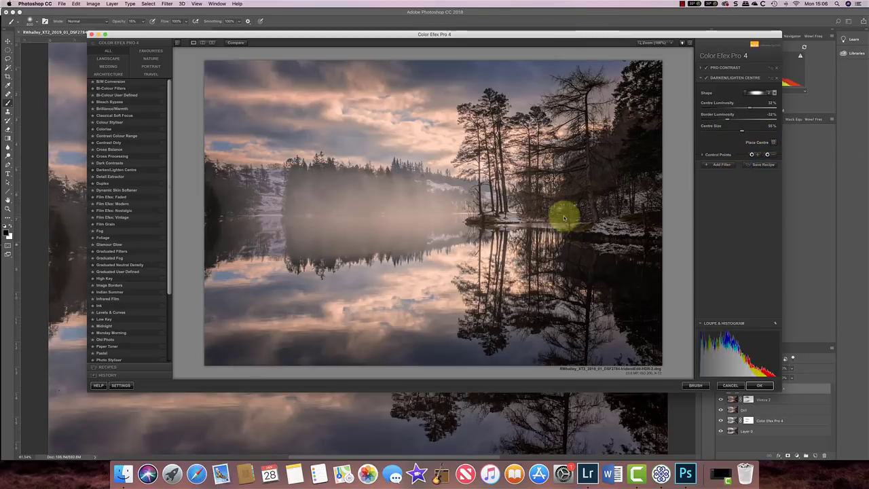
Reposition the centre of the Darken/Lighten Centre effect on the mist in front of the wooded far shore.
click(774, 144)
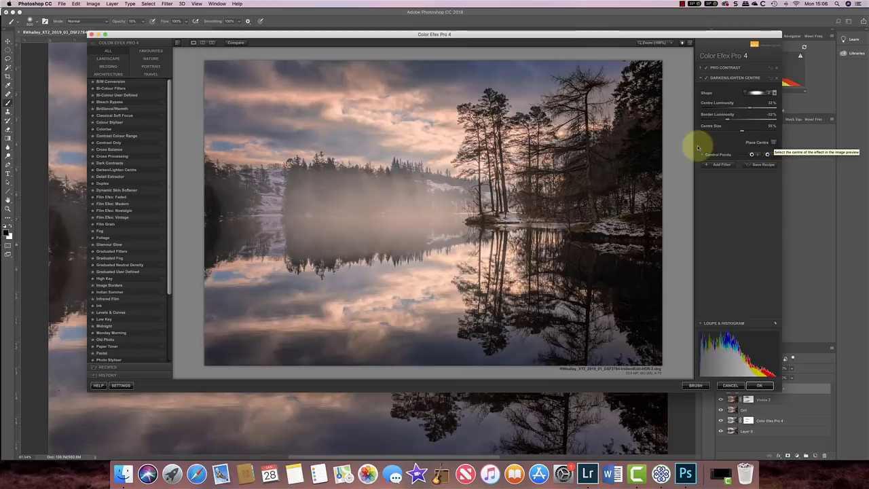
click(380, 213)
click(774, 142)
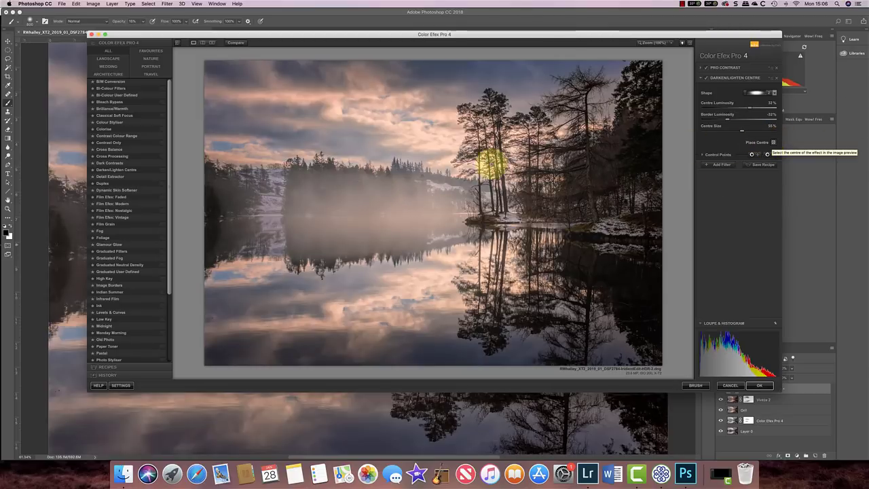
click(383, 211)
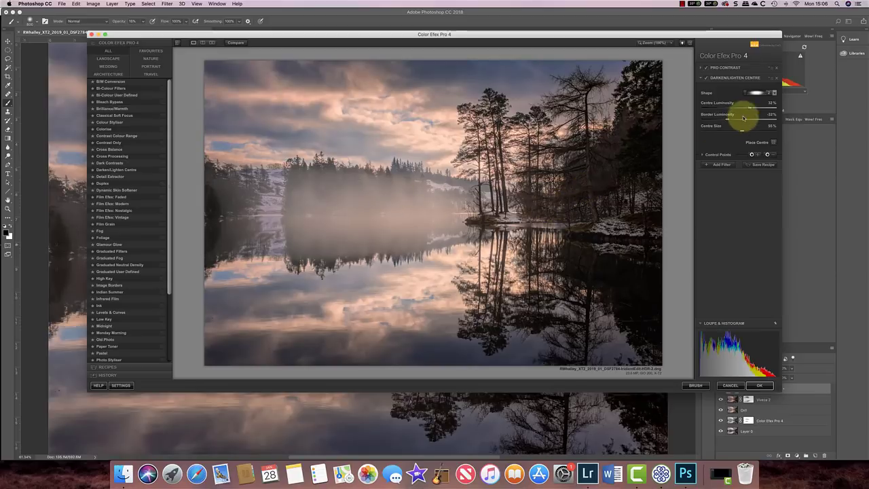
Set Centre Luminosity to 34% and Border Luminosity to about -33%, and apply the Color Efex Pro 4 filters.
drag(749, 107, 722, 120)
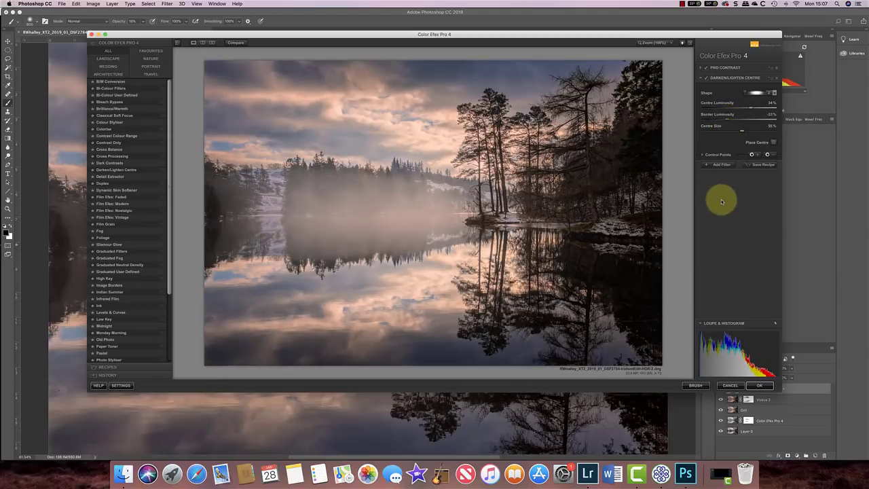
click(760, 386)
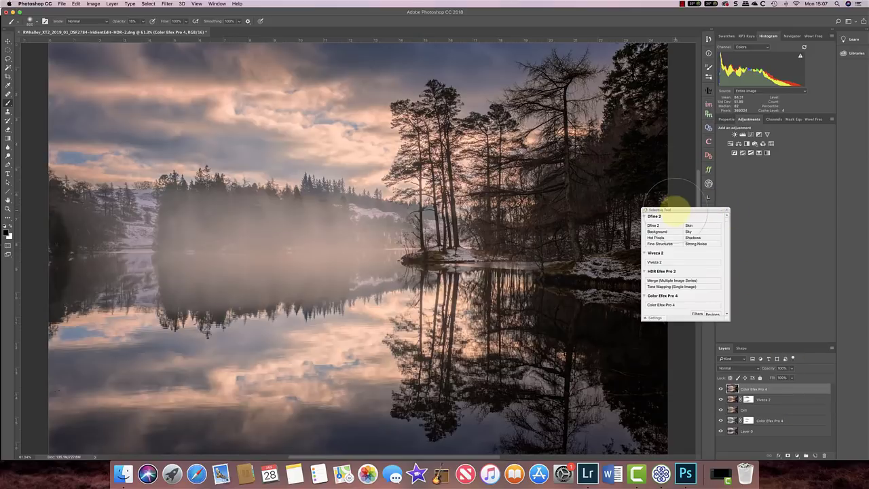
Move the Selective Tool palette off the image and group all layers above Layer 0 under the name Adjustments.
click(680, 216)
drag(681, 209, 757, 208)
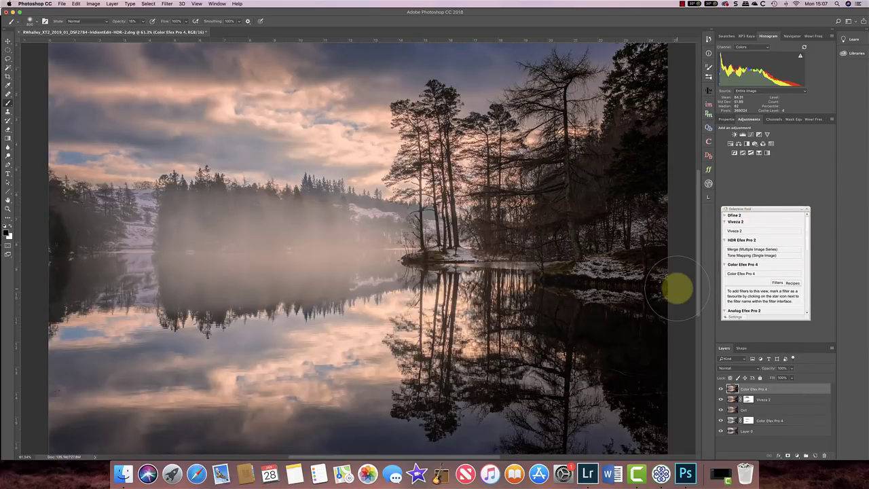
shift+click(796, 422)
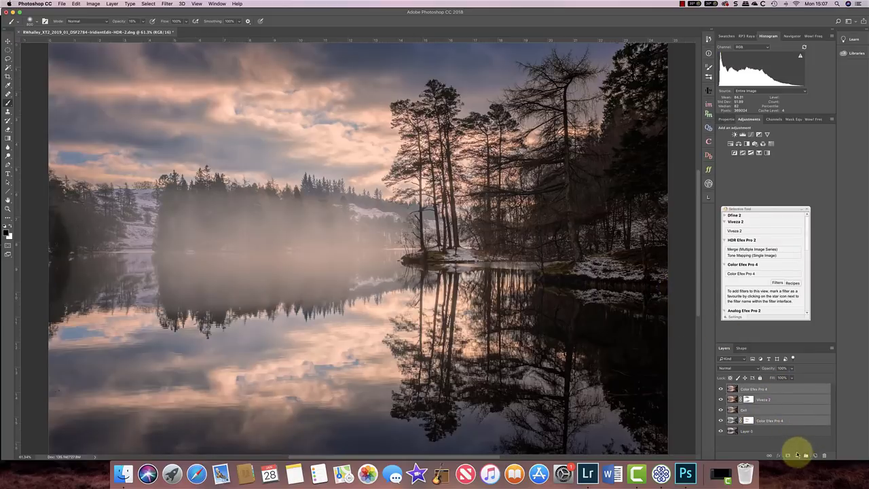
click(804, 456)
double_click(746, 388)
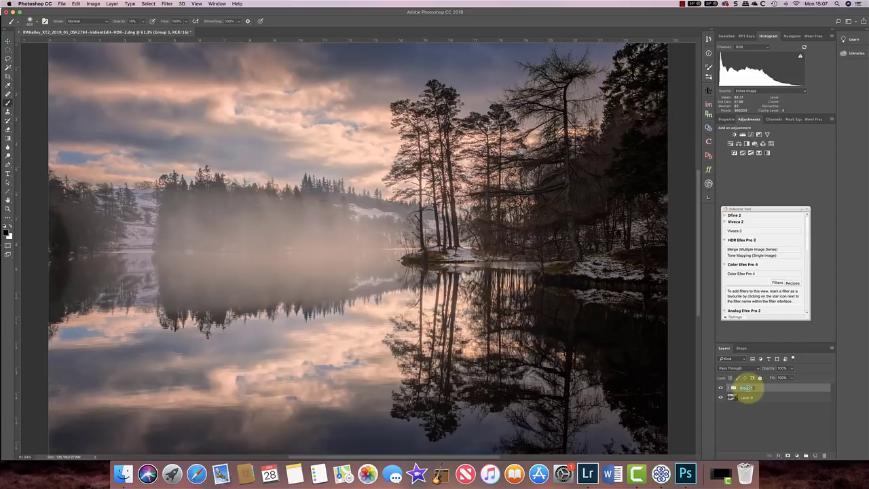
text(ddjustments)
key(Return)
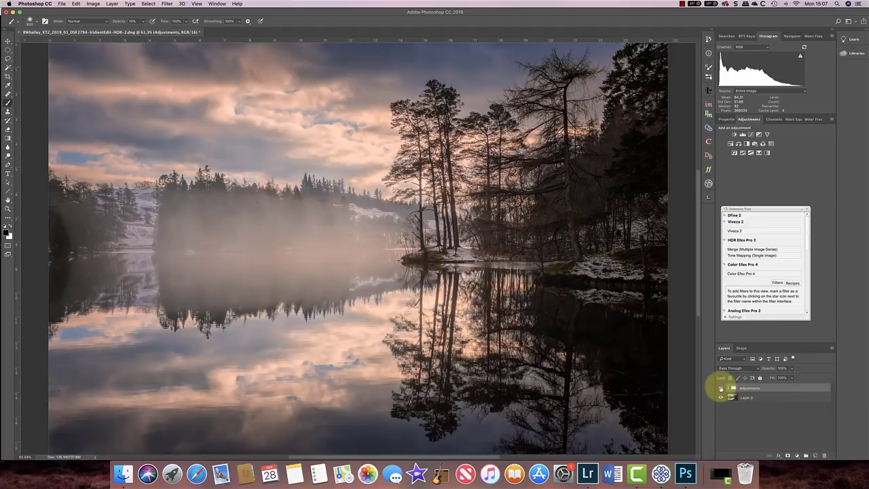
Compare the image with and without the edits by hiding and showing the Adjustments group twice.
click(721, 389)
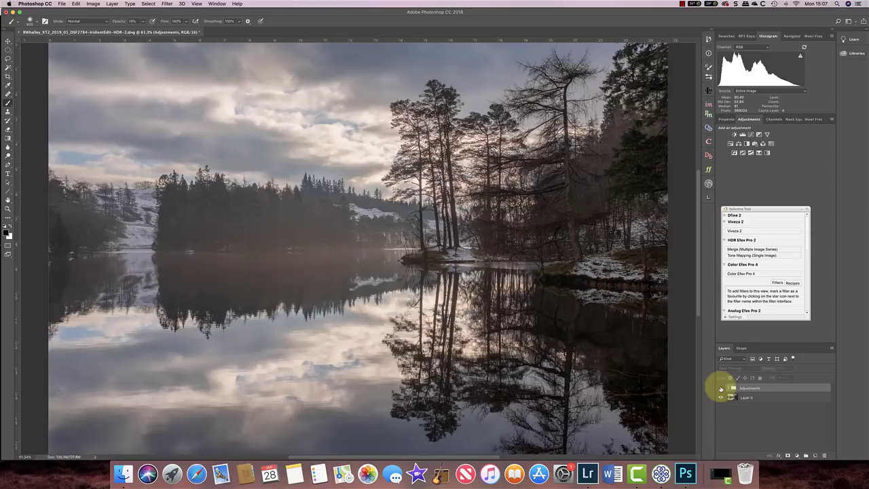
click(721, 388)
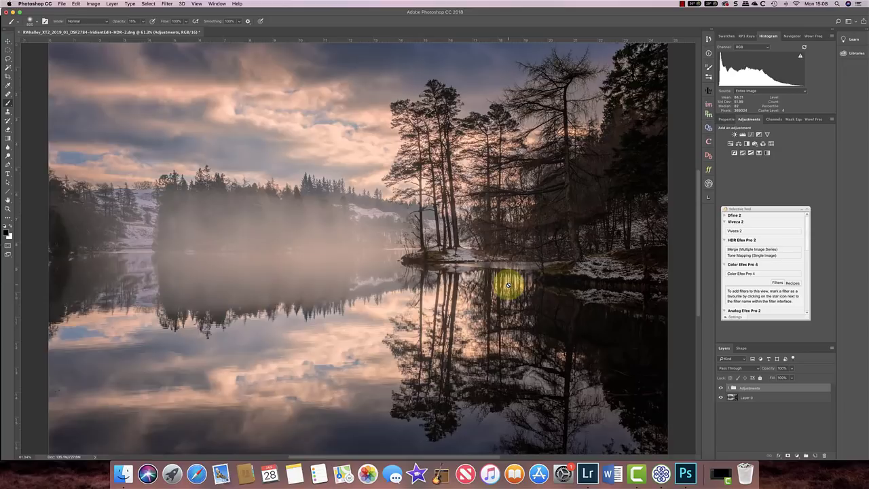
click(721, 387)
click(721, 388)
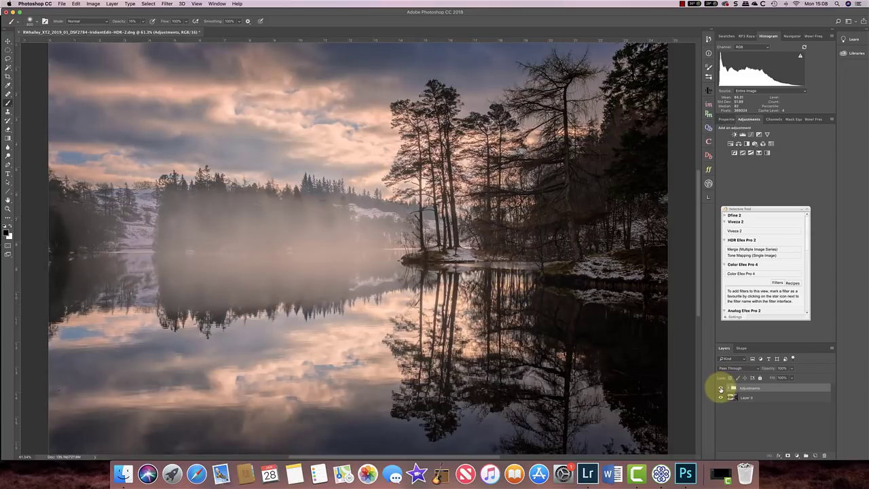